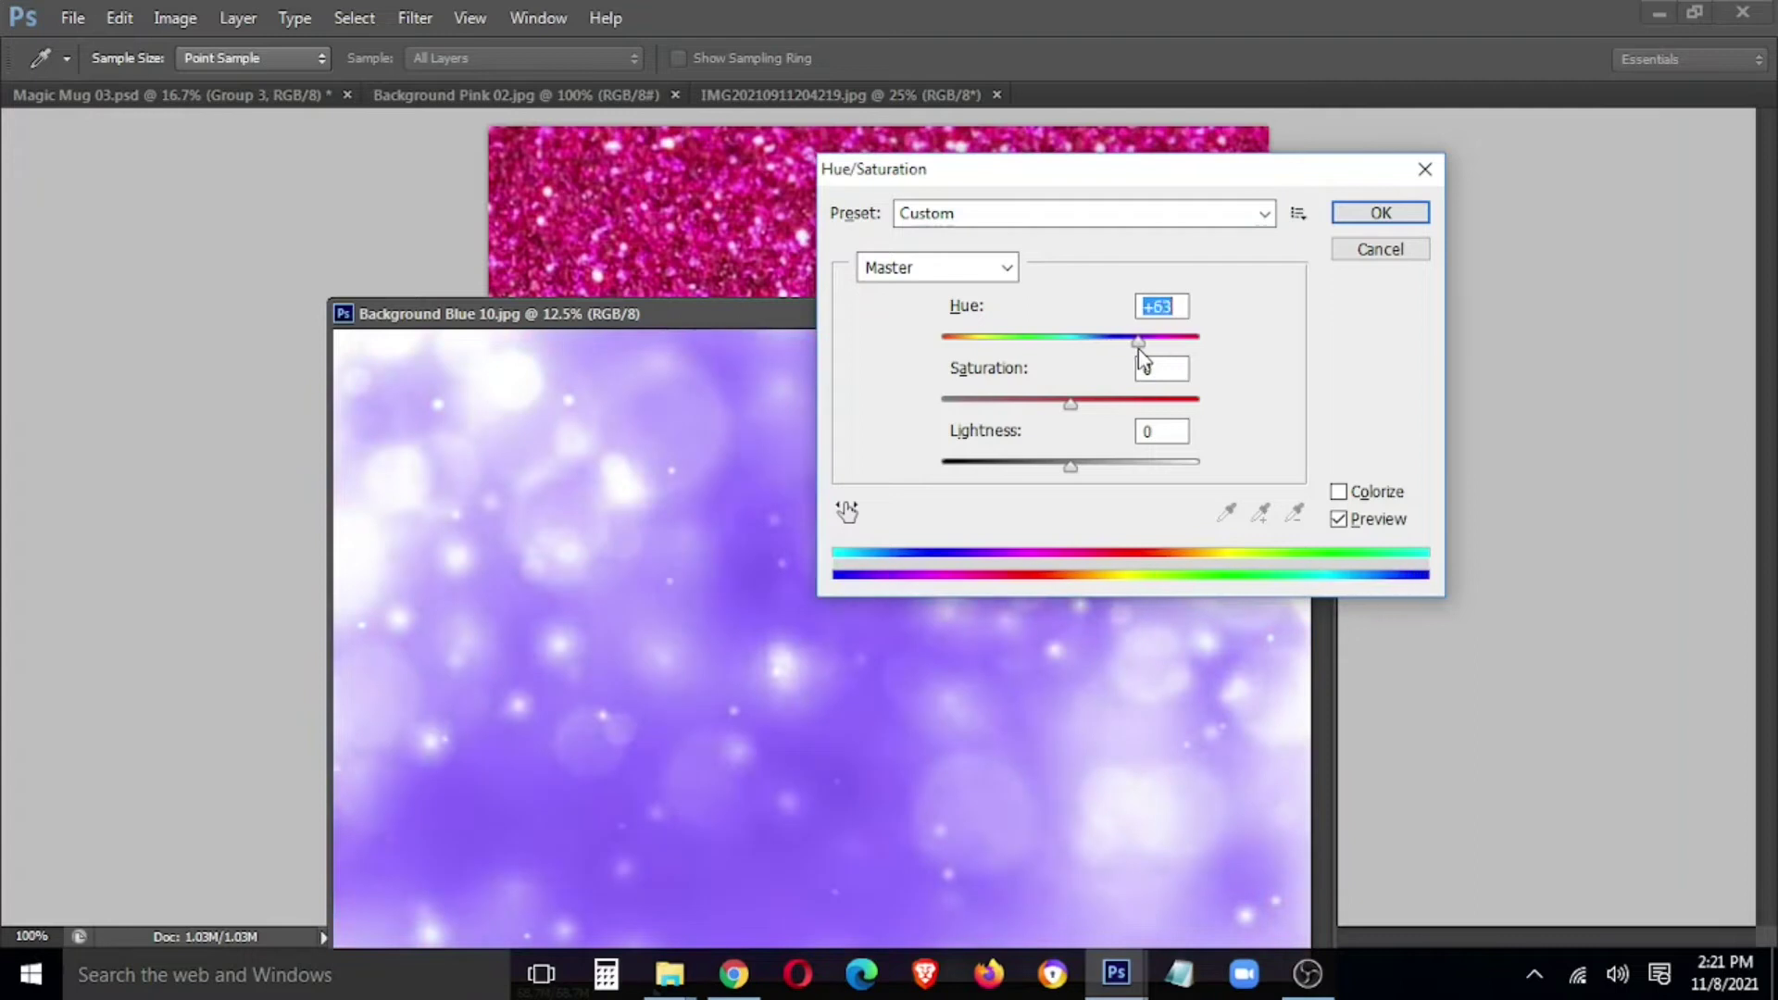
- Apply the pinkish-purple hue shift to Background Blue 10.jpg, copy the image into Magic Mug 03.psd and close the source file
{"action": "left_click", "coordinate": [1375, 217]}
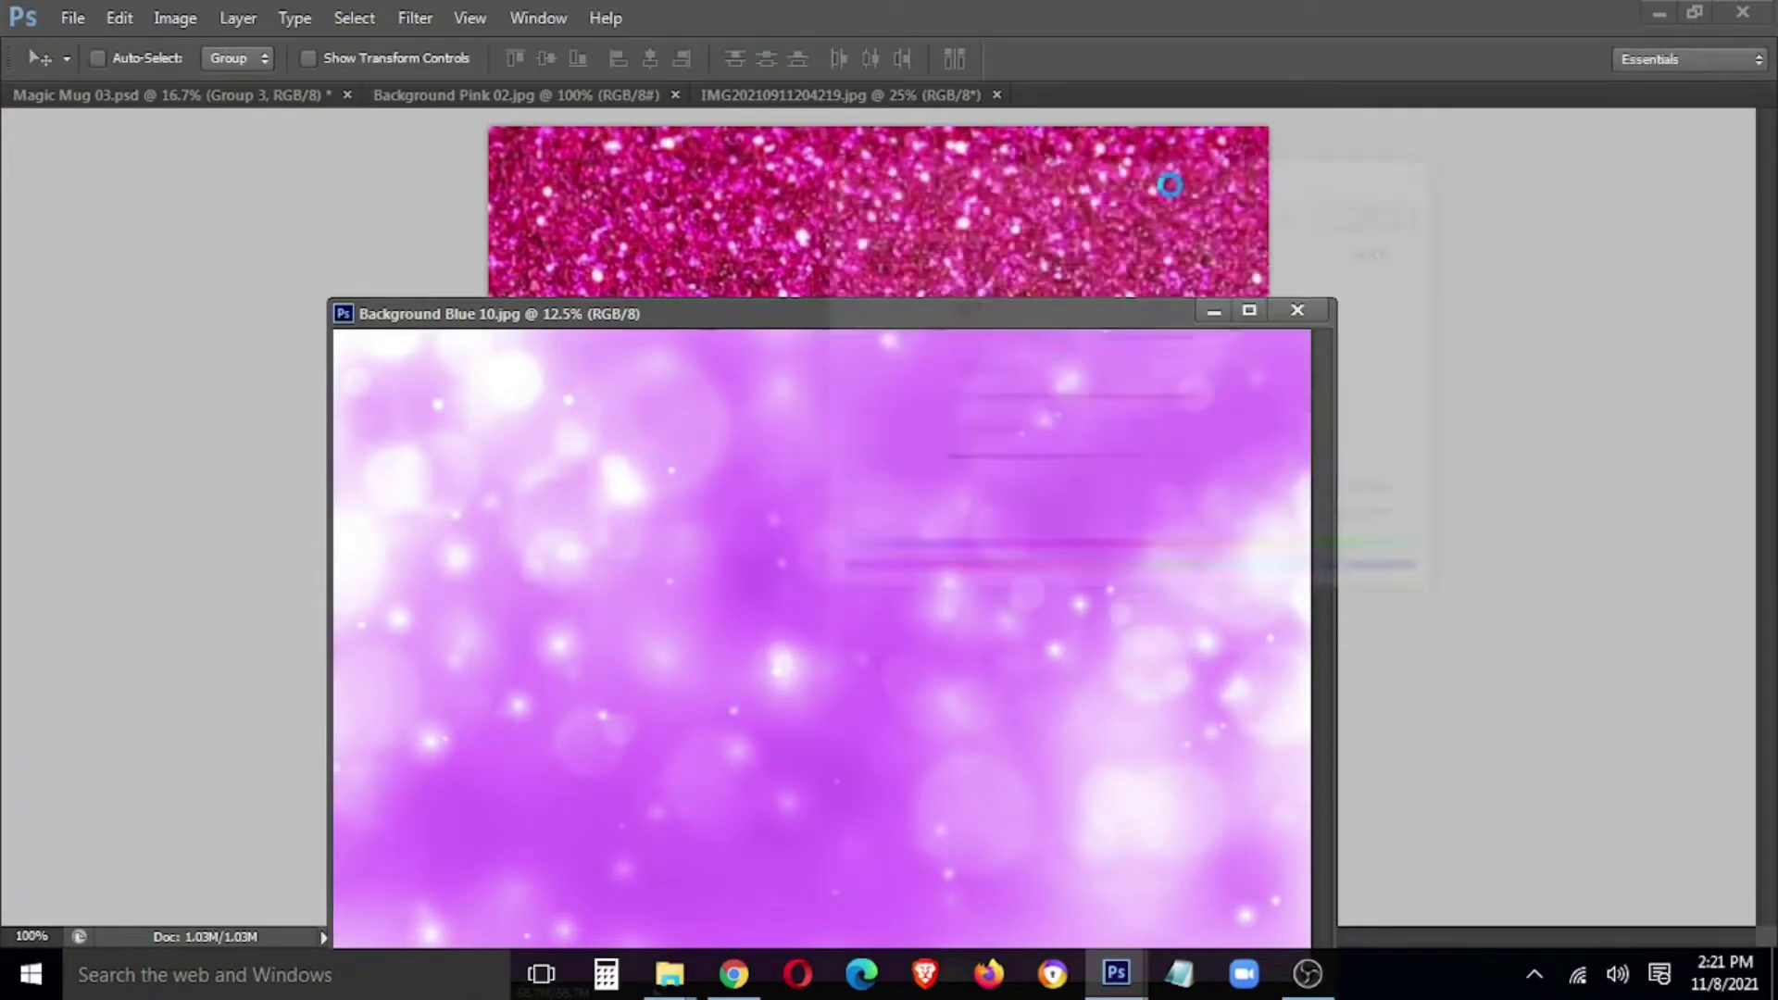
{"action": "left_click", "coordinate": [246, 96]}
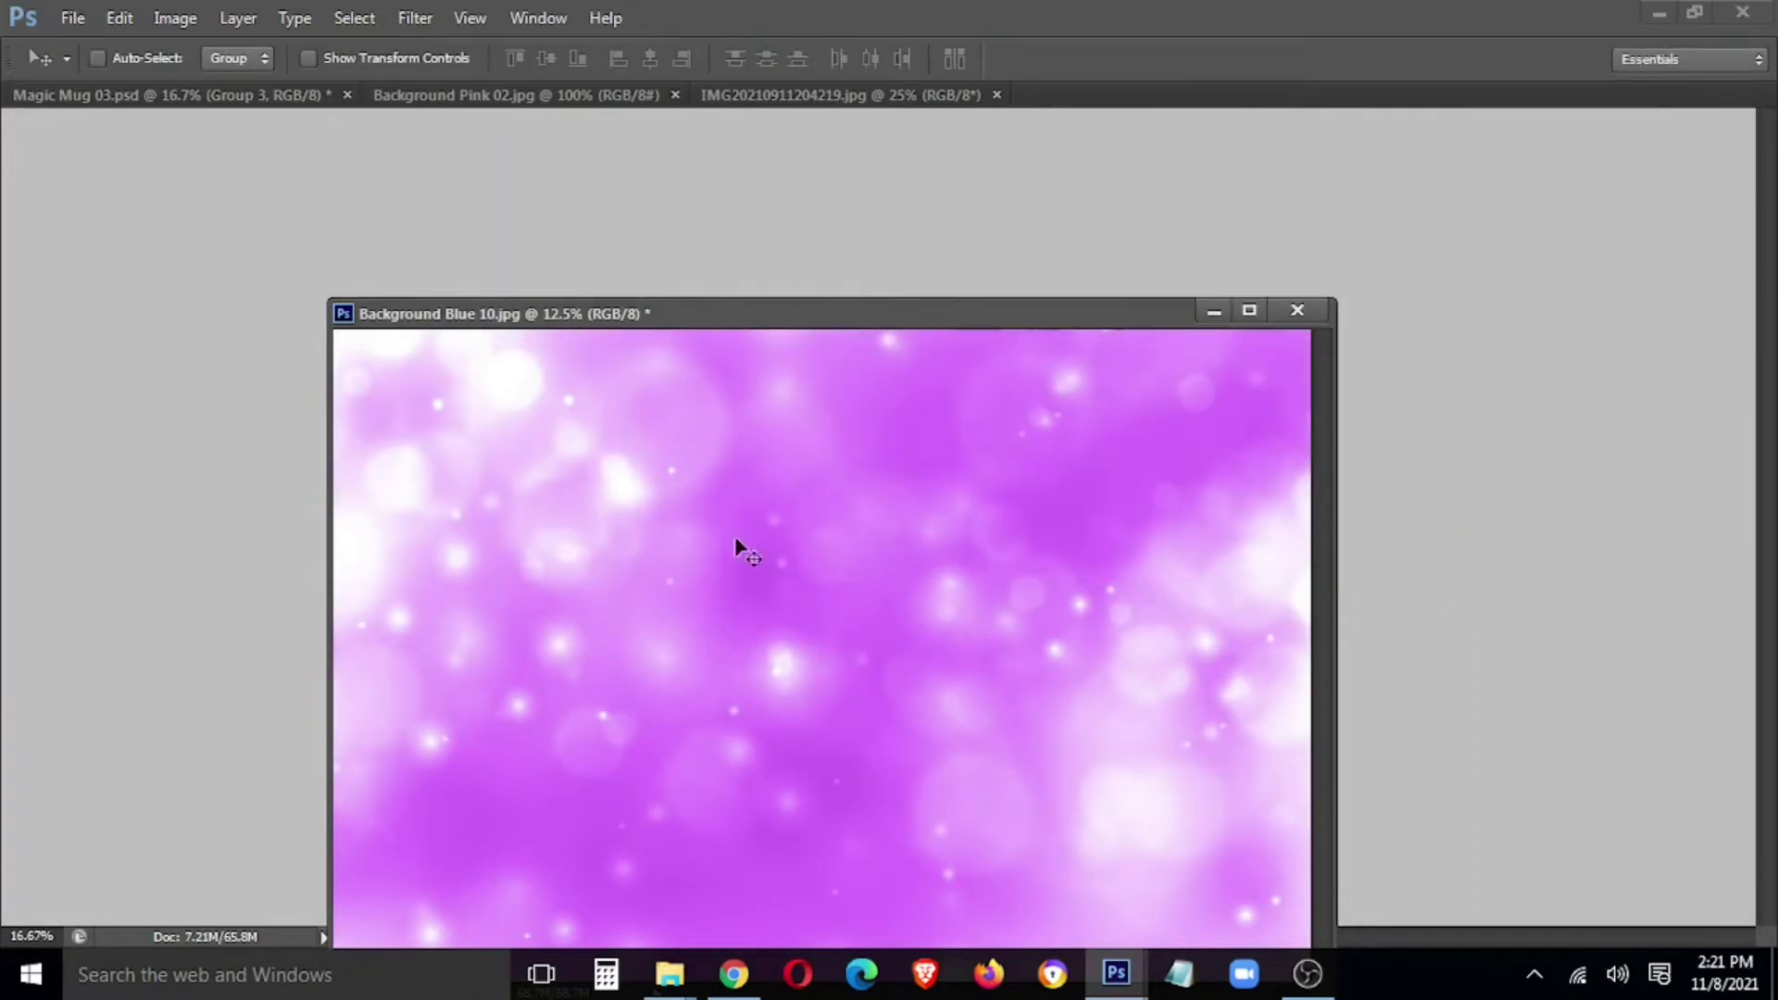
{"action": "left_click_drag", "start_coordinate": [940, 316], "coordinate": [321, 285]}
{"action": "left_click_drag", "start_coordinate": [398, 531], "coordinate": [898, 488]}
{"action": "left_click", "coordinate": [678, 279]}
{"action": "left_click", "coordinate": [897, 386]}
- Scale the purple bokeh image down to about 41% and position it to cover the whole mug canvas
{"action": "key", "text": "ctrl+t"}
{"action": "left_click_drag", "start_coordinate": [1292, 188], "coordinate": [815, 532]}
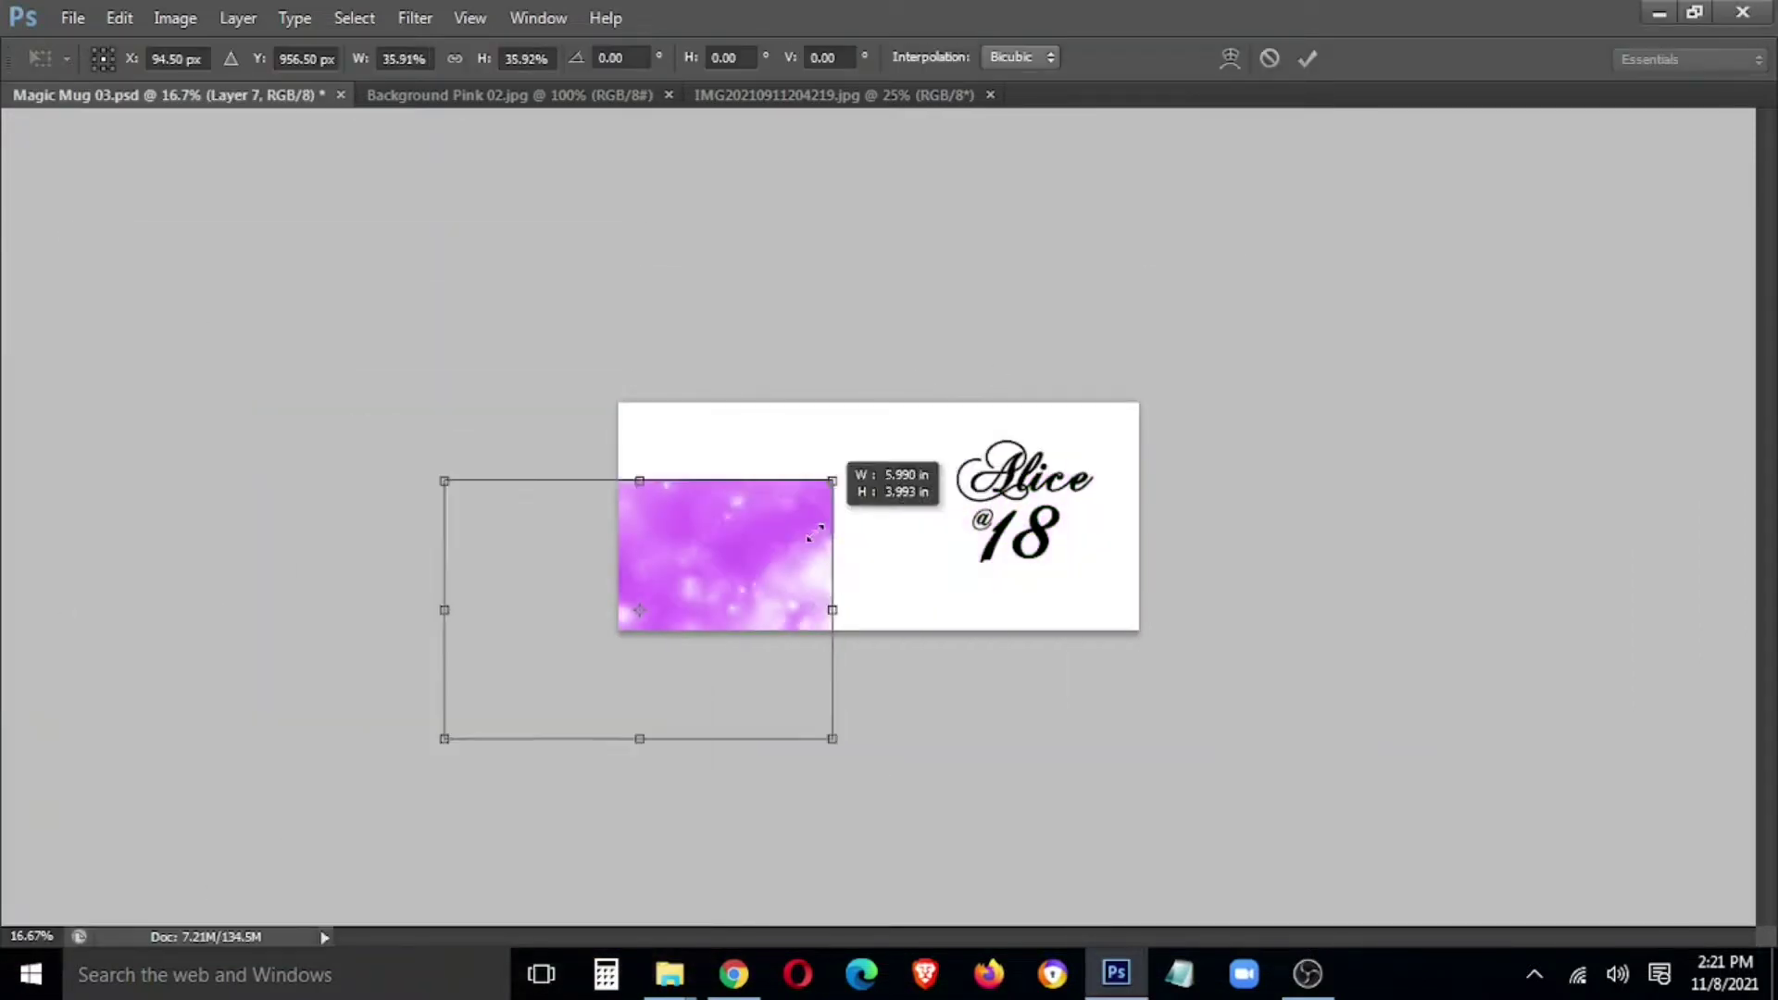
{"action": "left_click_drag", "start_coordinate": [746, 587], "coordinate": [1047, 501]}
{"action": "left_click_drag", "start_coordinate": [730, 389], "coordinate": [608, 306]}
{"action": "left_click_drag", "start_coordinate": [749, 436], "coordinate": [760, 468]}
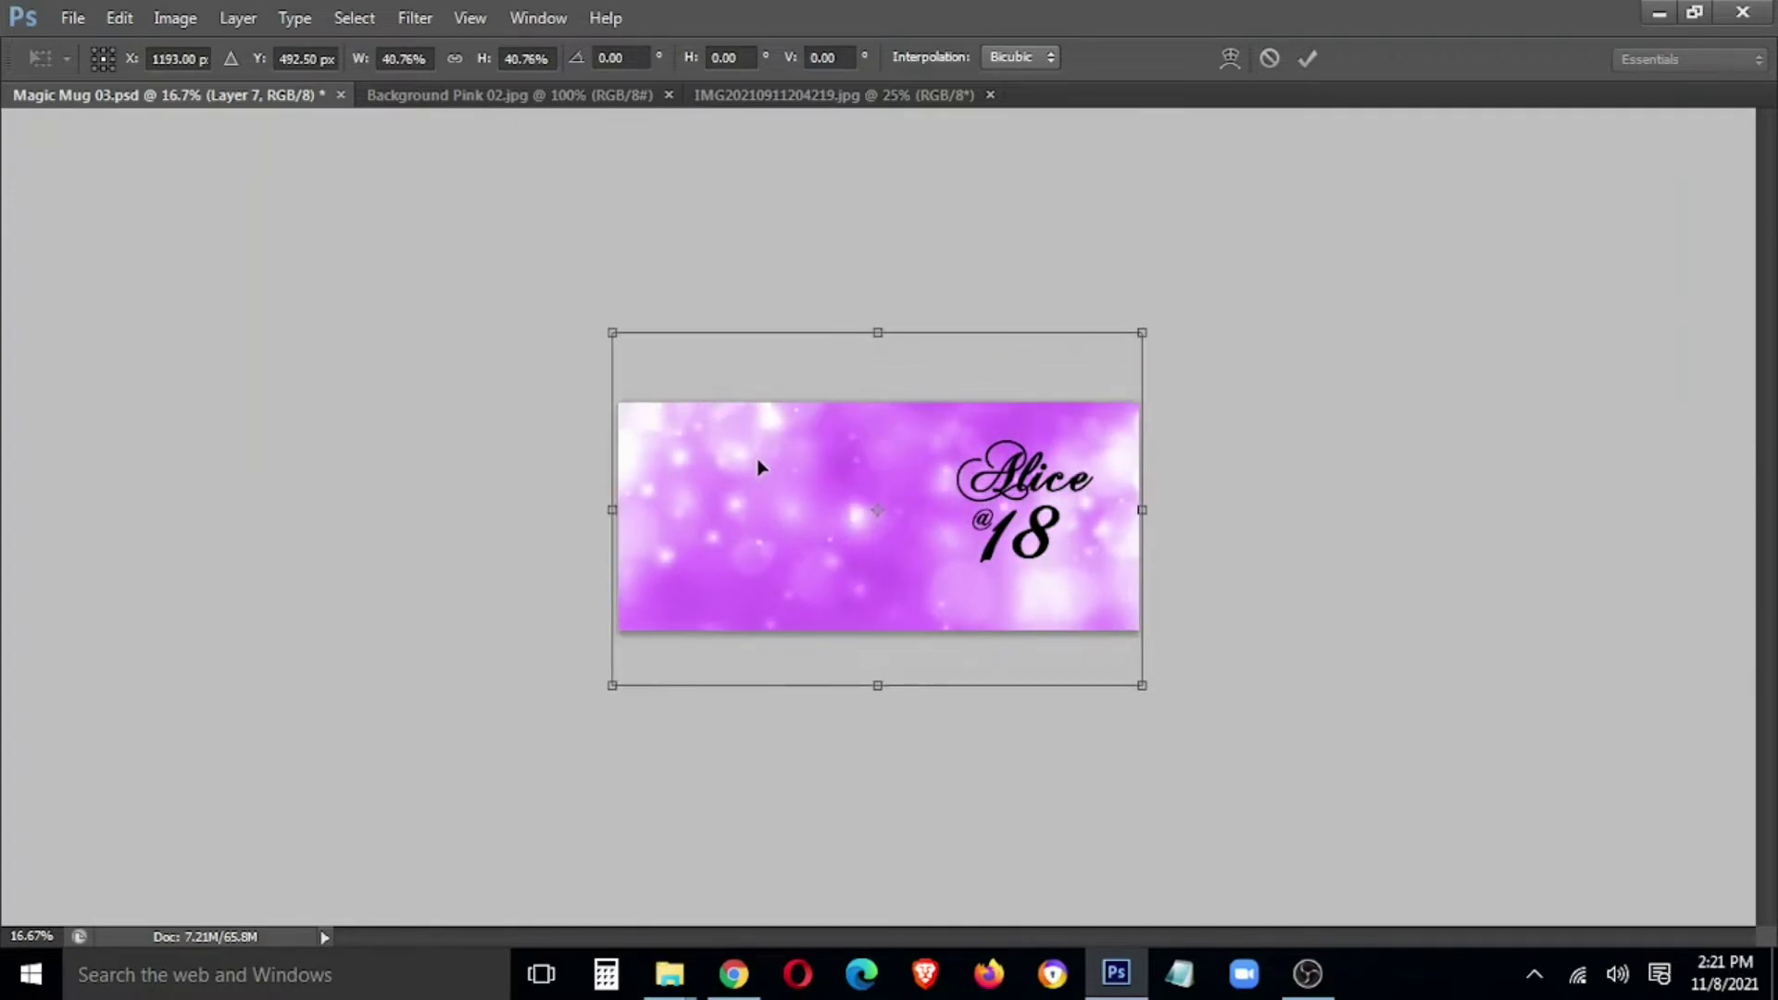
{"action": "key", "text": "Return"}
- Copy the pink glitter image into the mug document and set its hue shift to -10
{"action": "left_click_drag", "start_coordinate": [469, 92], "coordinate": [767, 513]}
{"action": "key", "text": "ctrl+u"}
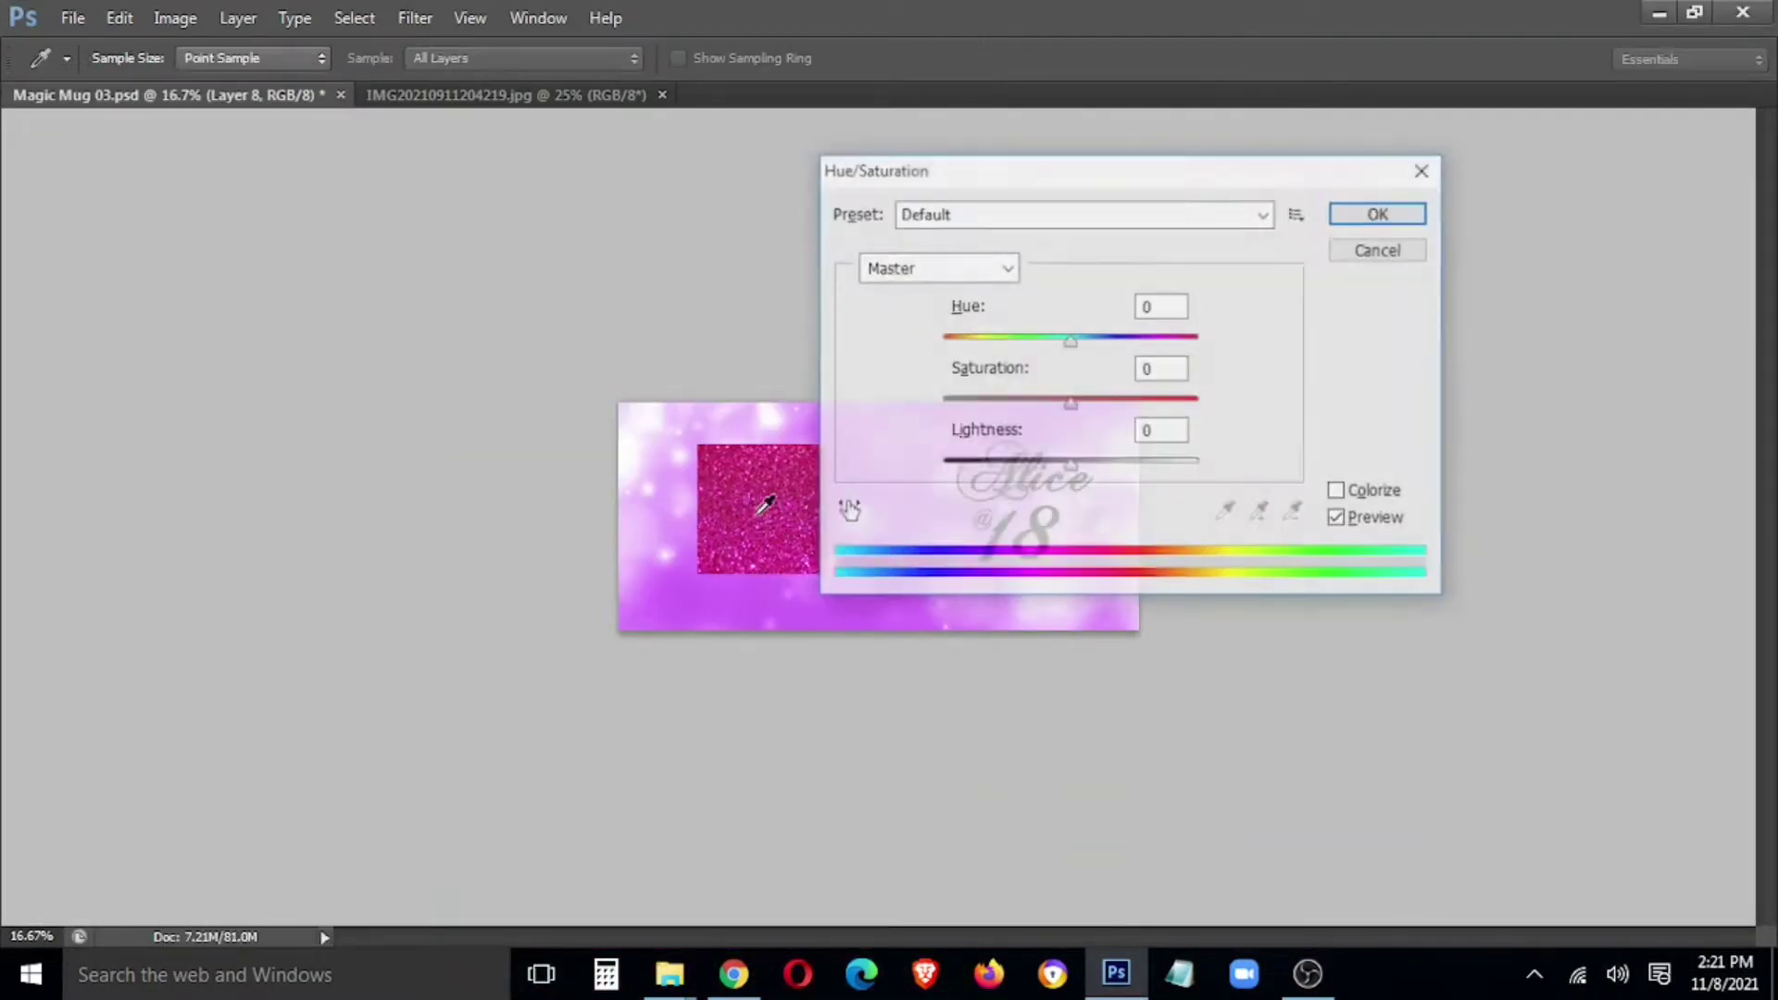
{"action": "mouse_move", "coordinate": [1069, 345]}
{"action": "left_mouse_down"}
{"action": "mouse_move", "coordinate": [1164, 350]}
{"action": "mouse_move", "coordinate": [1085, 366]}
{"action": "left_mouse_up"}
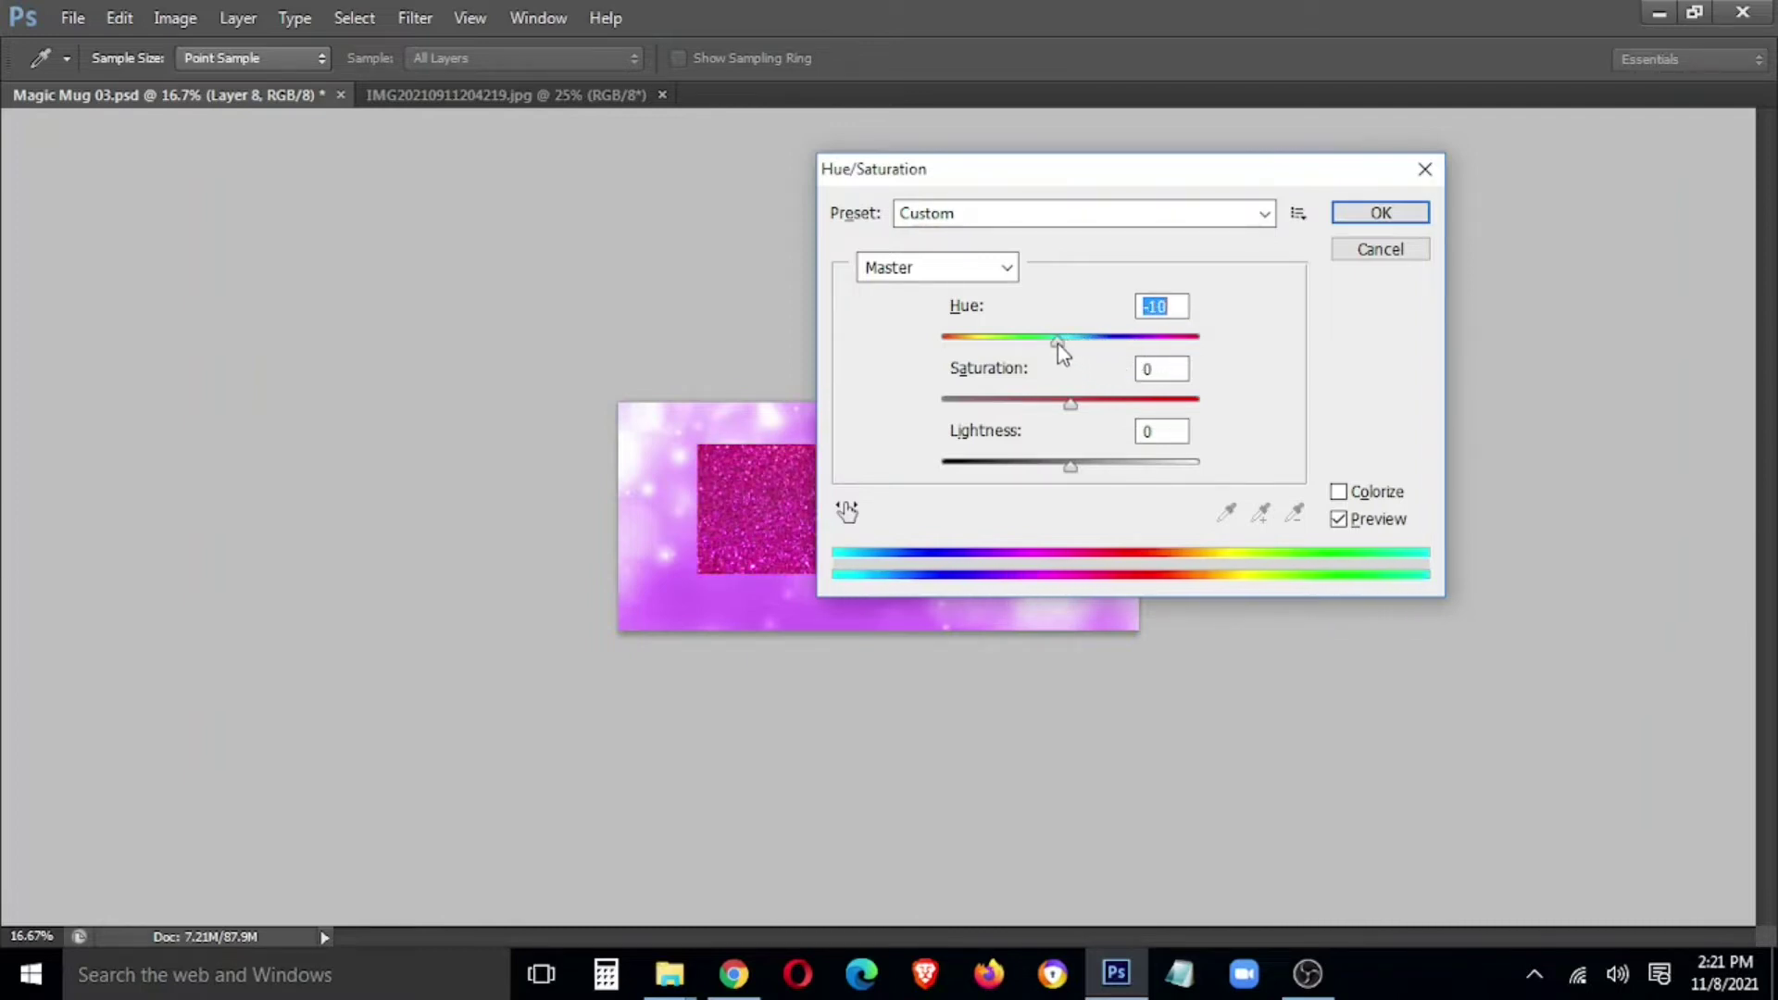
{"action": "left_click", "coordinate": [1362, 213]}
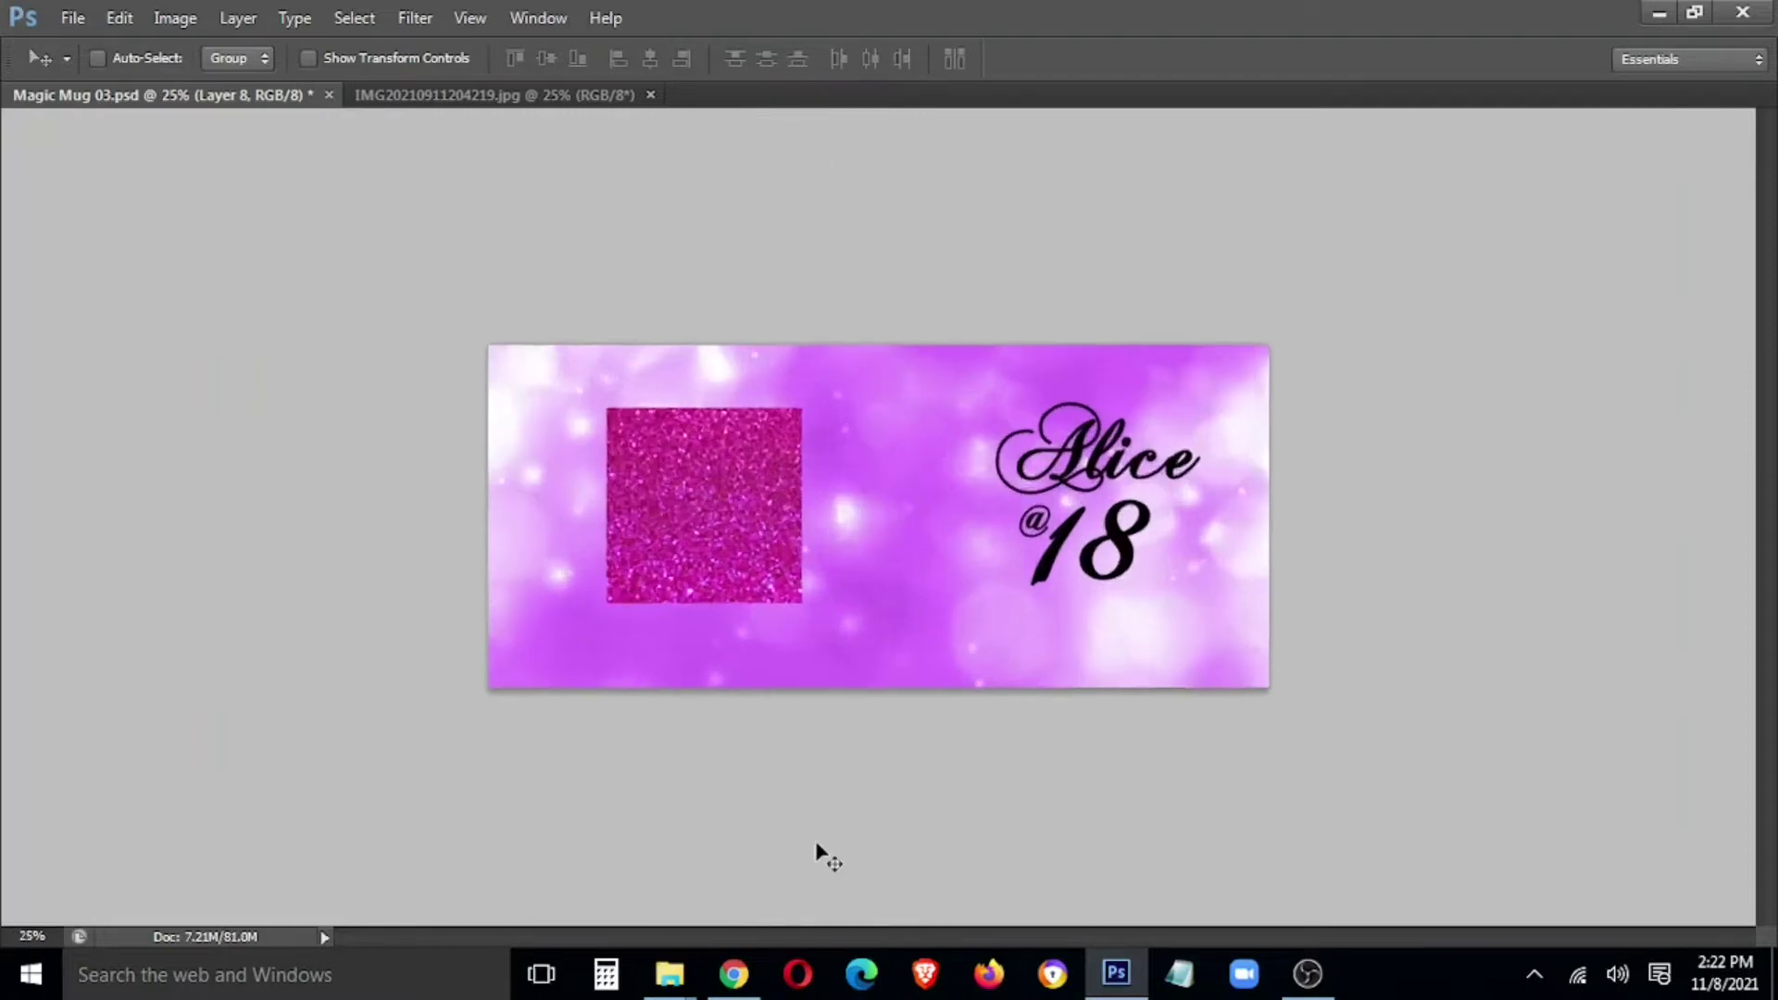
- Duplicate the glitter square directly beside the original, towards the lettering
{"action": "key", "text": "ctrl+plus"}
{"action": "key", "text": "ctrl+plus"}
{"action": "key", "text": "ctrl+plus"}
{"action": "left_click_drag", "start_coordinate": [531, 553], "coordinate": [934, 541]}
{"action": "key", "text": "ctrl+t"}
{"action": "right_click", "coordinate": [929, 491]}
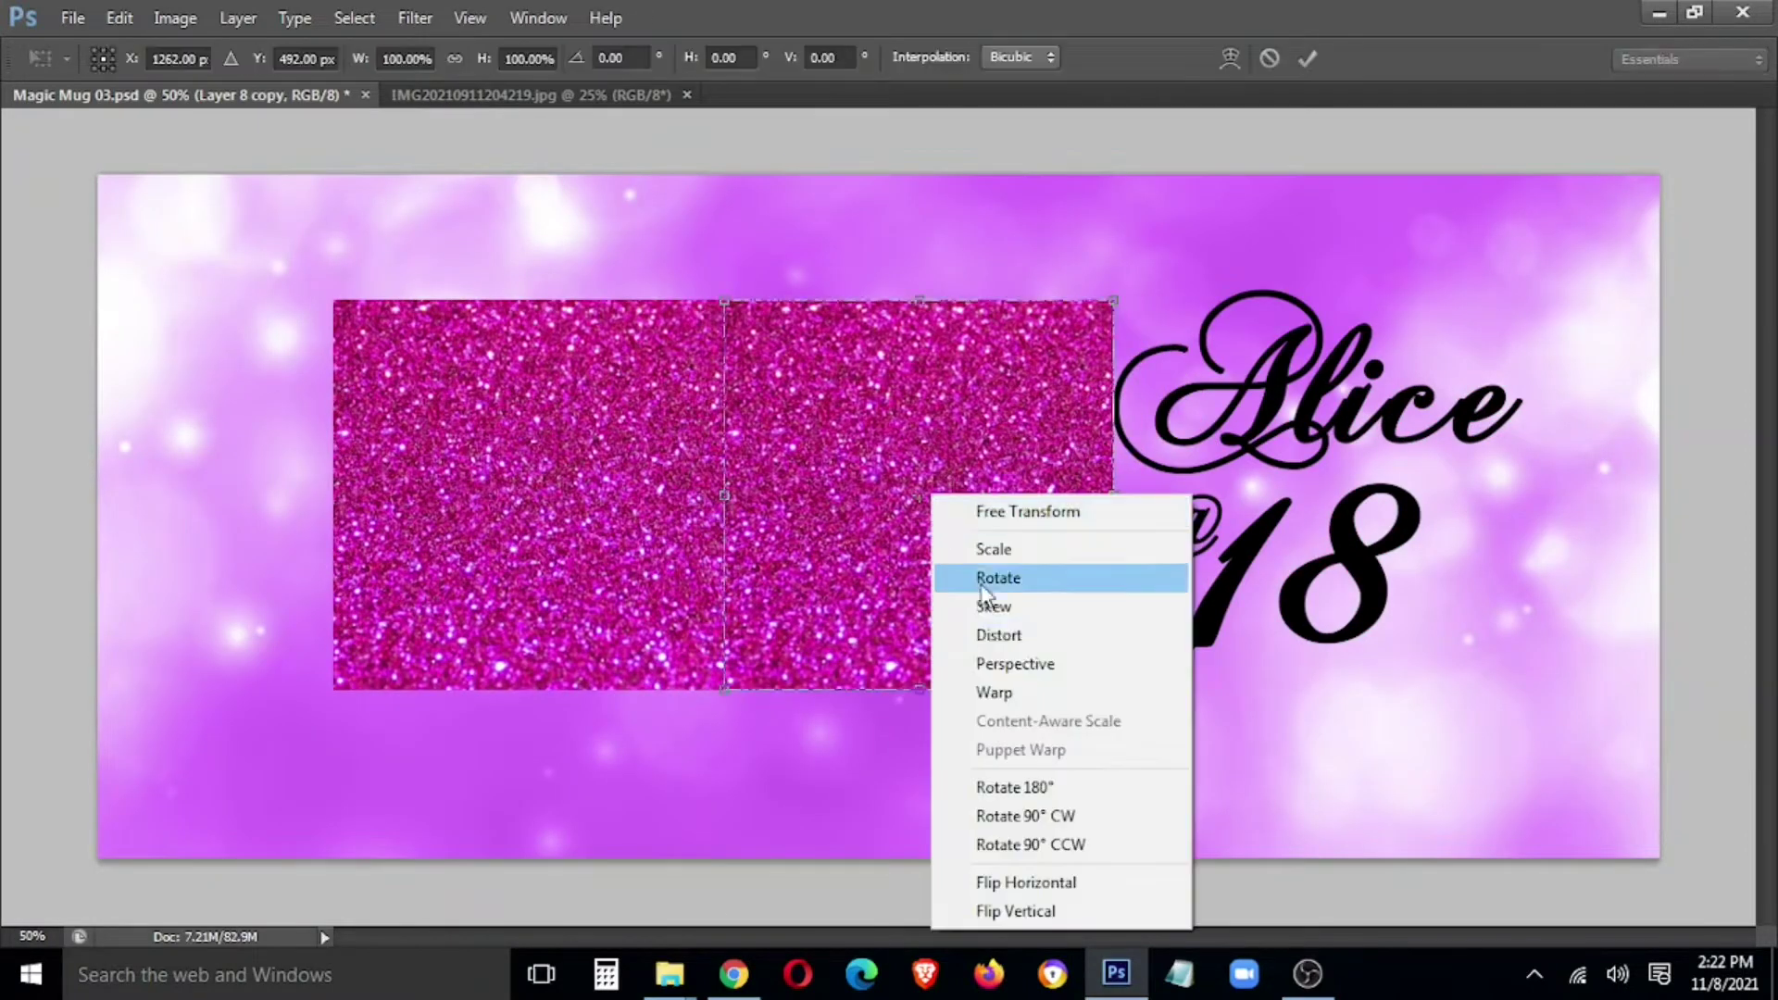
{"action": "key", "text": "Escape"}
{"action": "key", "text": "Escape"}
- Merge the two side-by-side glitter squares into one layer
{"action": "key", "text": "Tab"}
{"action": "left_click", "coordinate": [1595, 431], "text": "ctrl"}
{"action": "key", "text": "ctrl+e"}
{"action": "key", "text": "Tab"}
- Move the glitter strip up, then duplicate it below, flipped horizontally, and merge both strips into one layer
{"action": "left_click_drag", "start_coordinate": [911, 508], "coordinate": [913, 381]}
{"action": "left_click_drag", "start_coordinate": [805, 345], "coordinate": [832, 732]}
{"action": "key", "text": "ctrl+t"}
{"action": "right_click", "coordinate": [802, 205]}
{"action": "left_click", "coordinate": [906, 595]}
{"action": "key", "text": "Return"}
{"action": "key", "text": "Tab"}
{"action": "key", "text": "ctrl+e"}
{"action": "key", "text": "Tab"}
- Duplicate the merged glitter block to its right and combine both blocks into one layer
{"action": "left_click_drag", "start_coordinate": [857, 596], "coordinate": [1636, 569]}
{"action": "key", "text": "Tab"}
{"action": "left_click", "coordinate": [1599, 433], "text": "shift"}
{"action": "key", "text": "ctrl+e"}
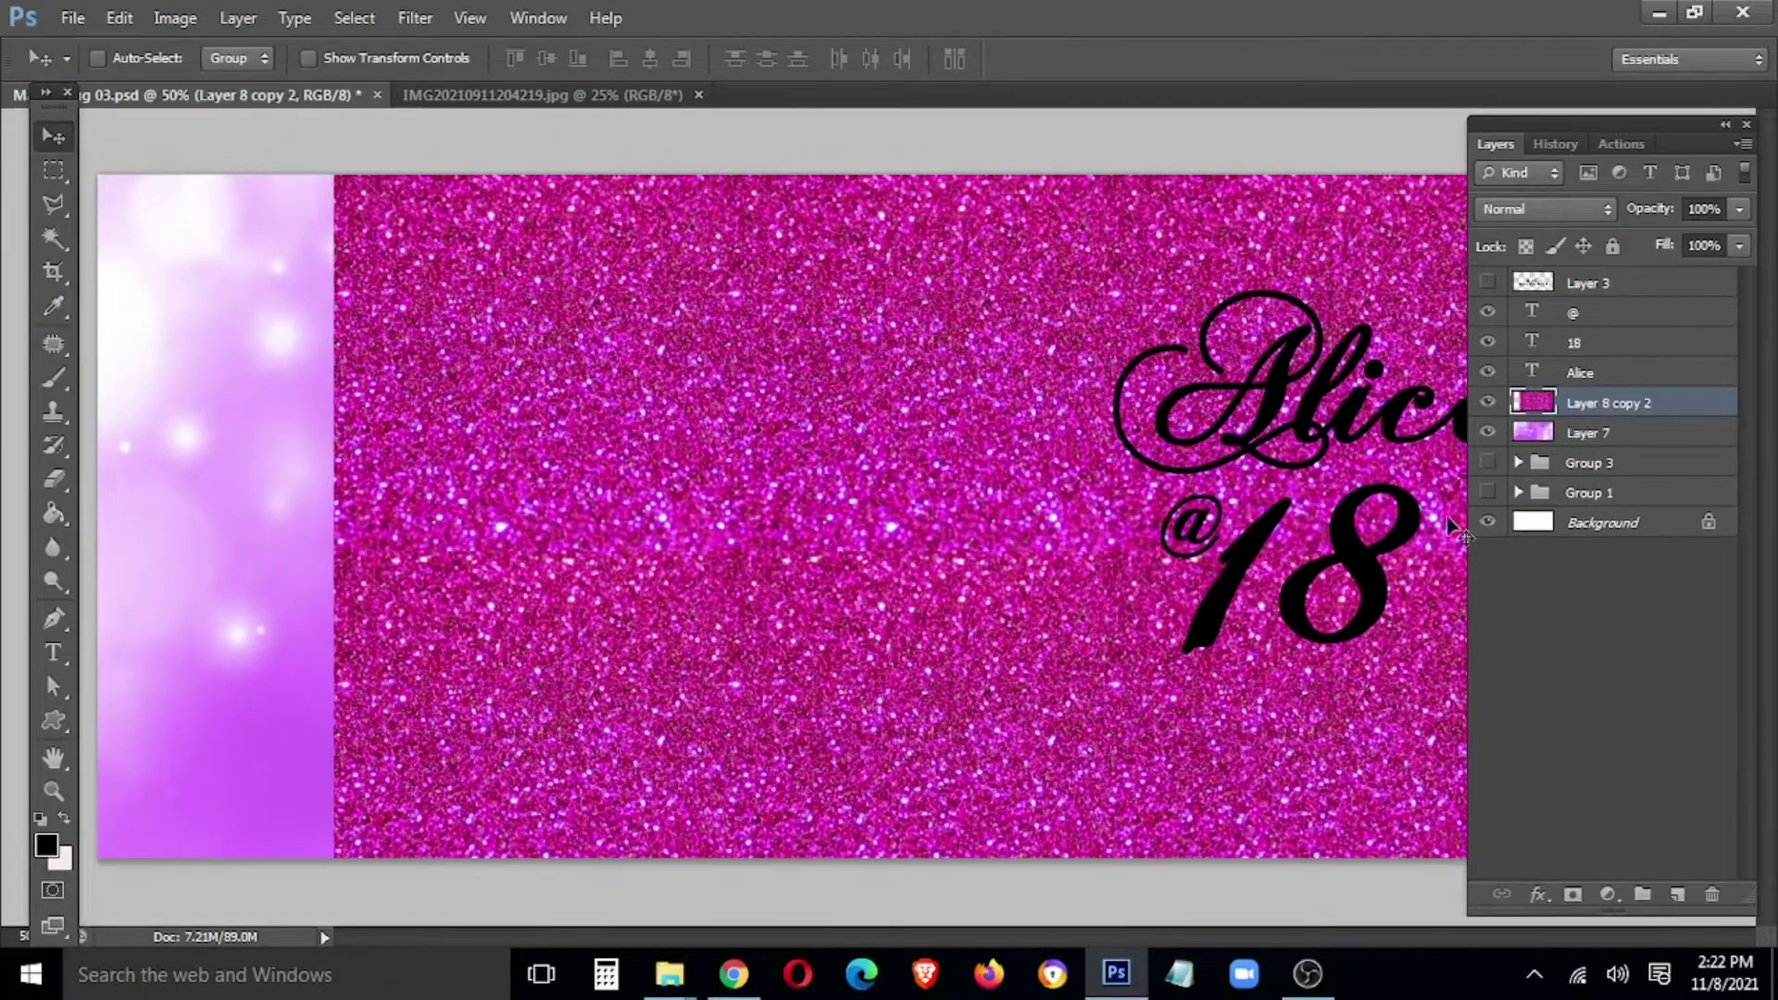
- Move and resize the merged glitter layer so it covers the entire mug canvas
{"action": "key", "text": "ctrl+minus"}
{"action": "key", "text": "ctrl+minus"}
{"action": "key", "text": "ctrl+minus"}
{"action": "key", "text": "ctrl+t"}
{"action": "left_click_drag", "start_coordinate": [1099, 570], "coordinate": [1020, 554]}
{"action": "left_click_drag", "start_coordinate": [1133, 643], "coordinate": [1143, 649]}
{"action": "key", "text": "Return"}
- Select the whole canvas area and crop the document to it, then clear the selection
{"action": "key", "text": "m"}
{"action": "left_click_drag", "start_coordinate": [550, 348], "coordinate": [1362, 765]}
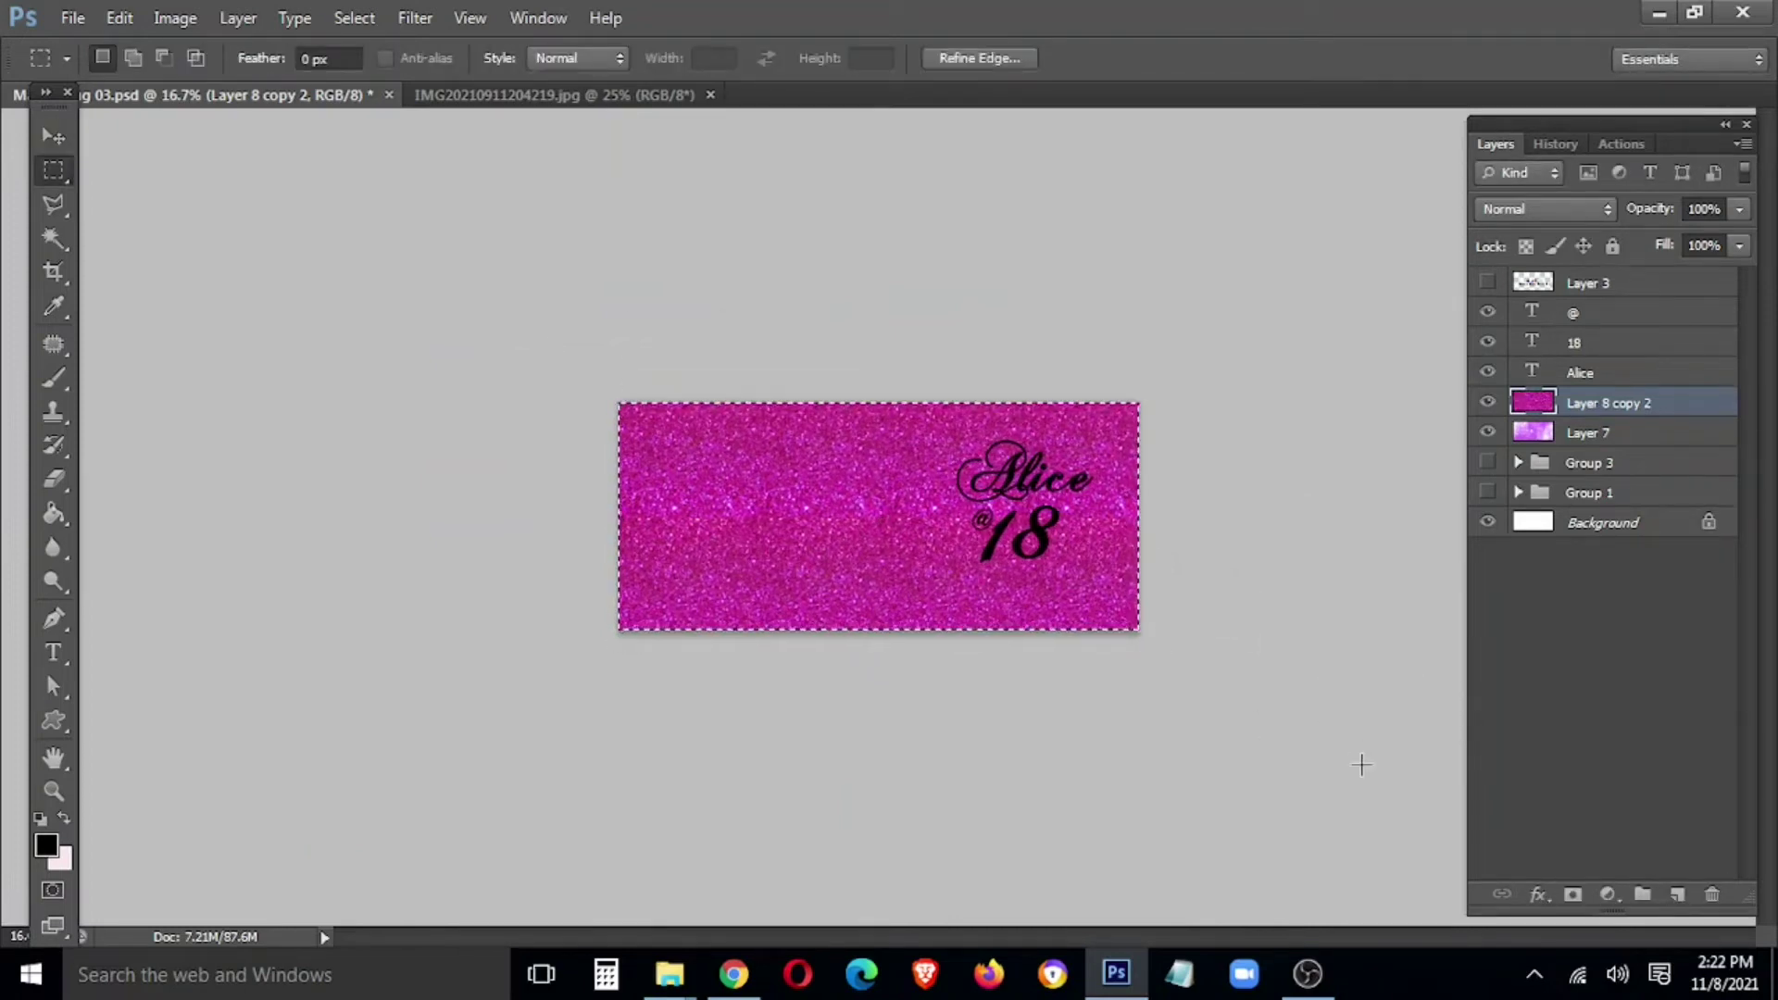
{"action": "key", "text": "alt+i"}
{"action": "key", "text": "p"}
{"action": "left_click_drag", "start_coordinate": [993, 867], "coordinate": [979, 863]}
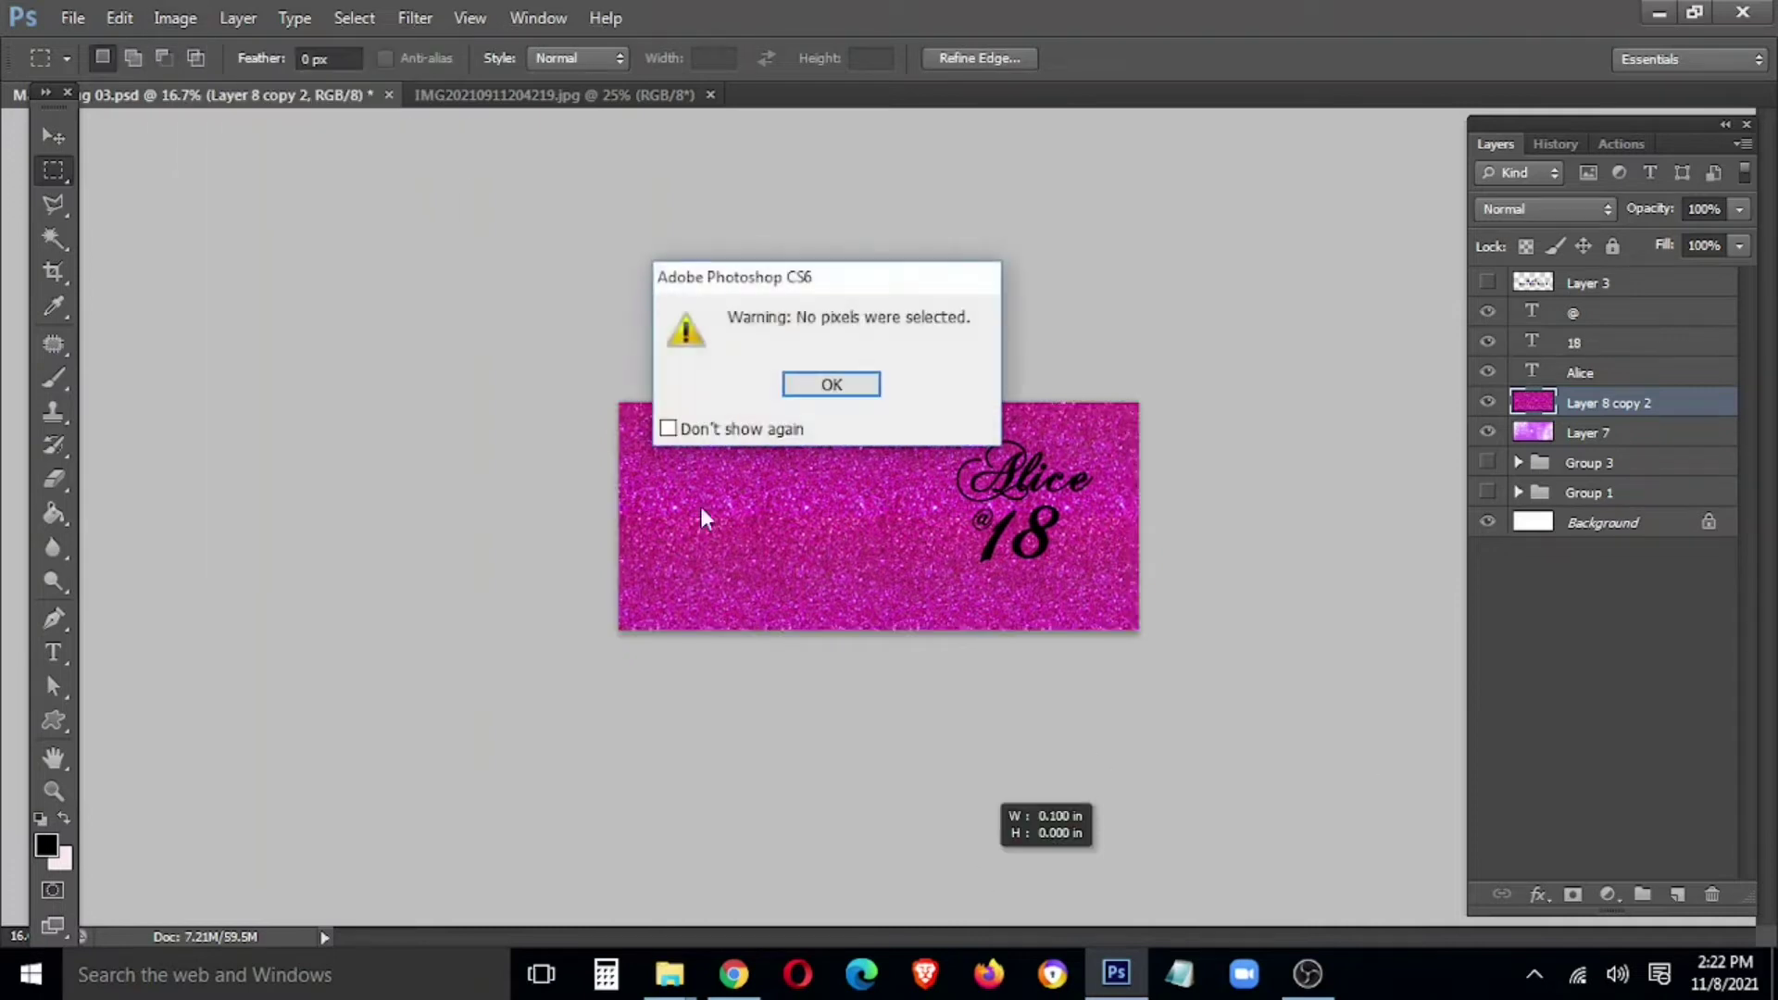
{"action": "left_click", "coordinate": [823, 383]}
- Shift the glitter layer's hue to -25 with Hue/Saturation
{"action": "key", "text": "ctrl+plus"}
{"action": "key", "text": "ctrl+plus"}
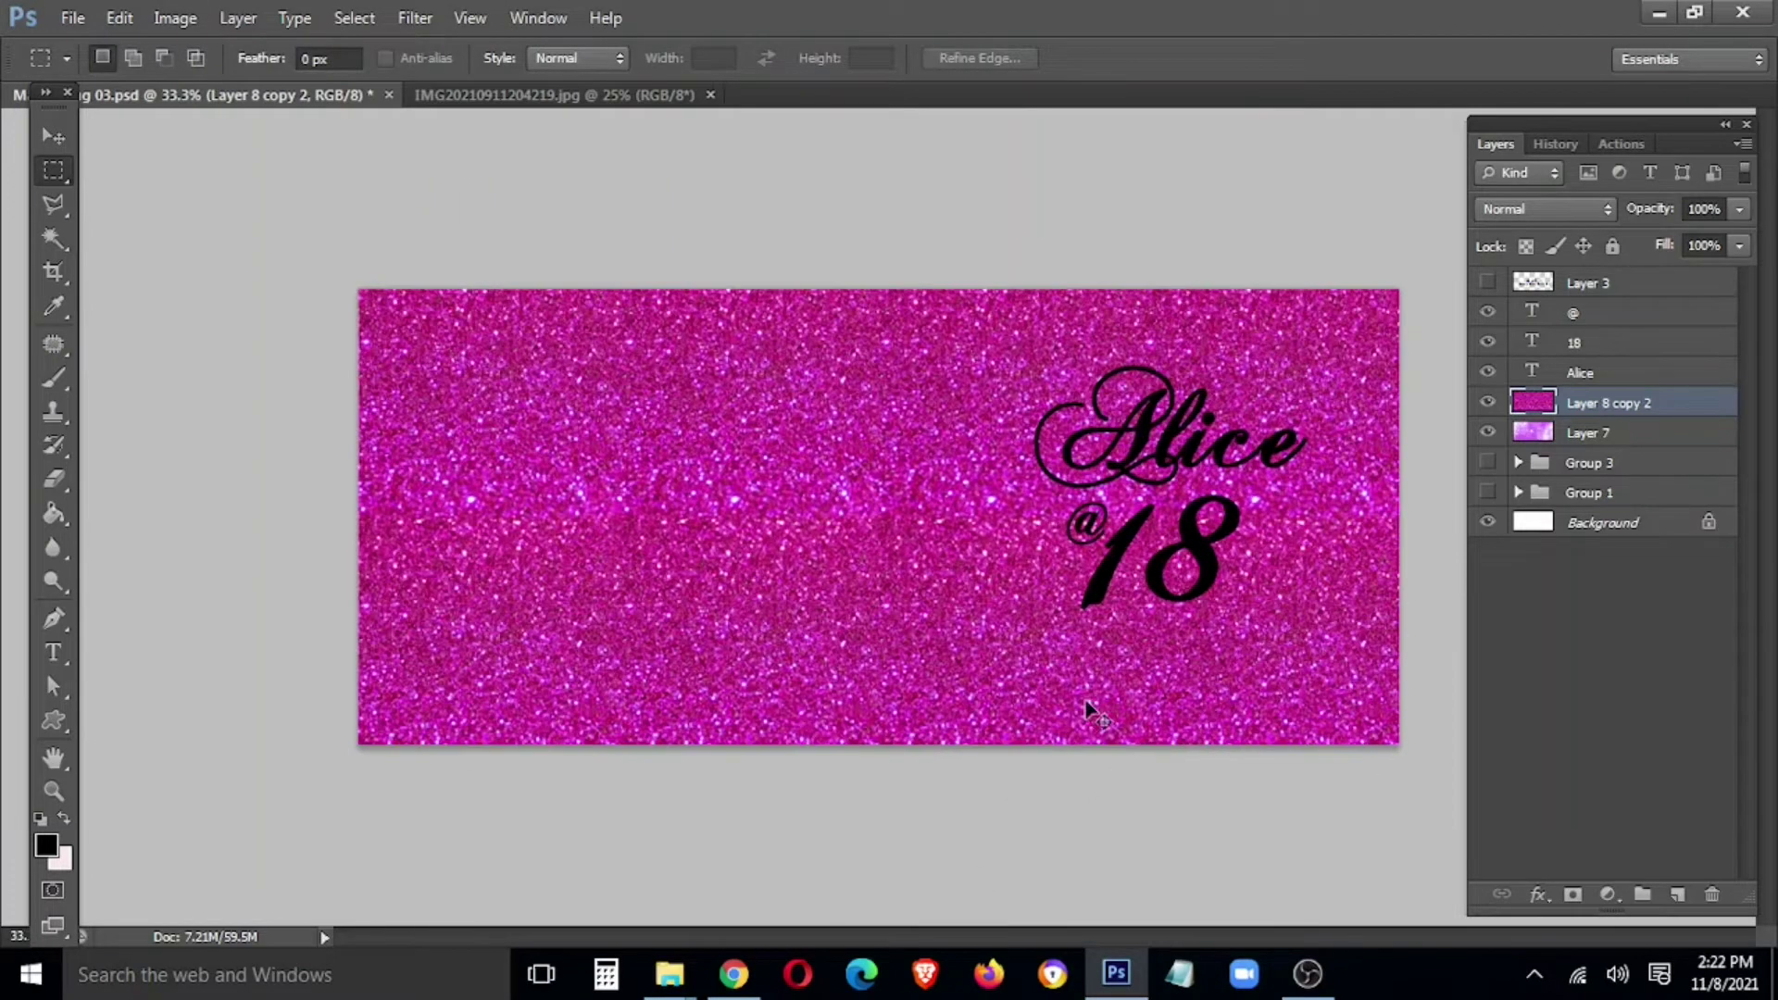
{"action": "key", "text": "ctrl+u"}
{"action": "left_click_drag", "start_coordinate": [1071, 342], "coordinate": [1039, 345]}
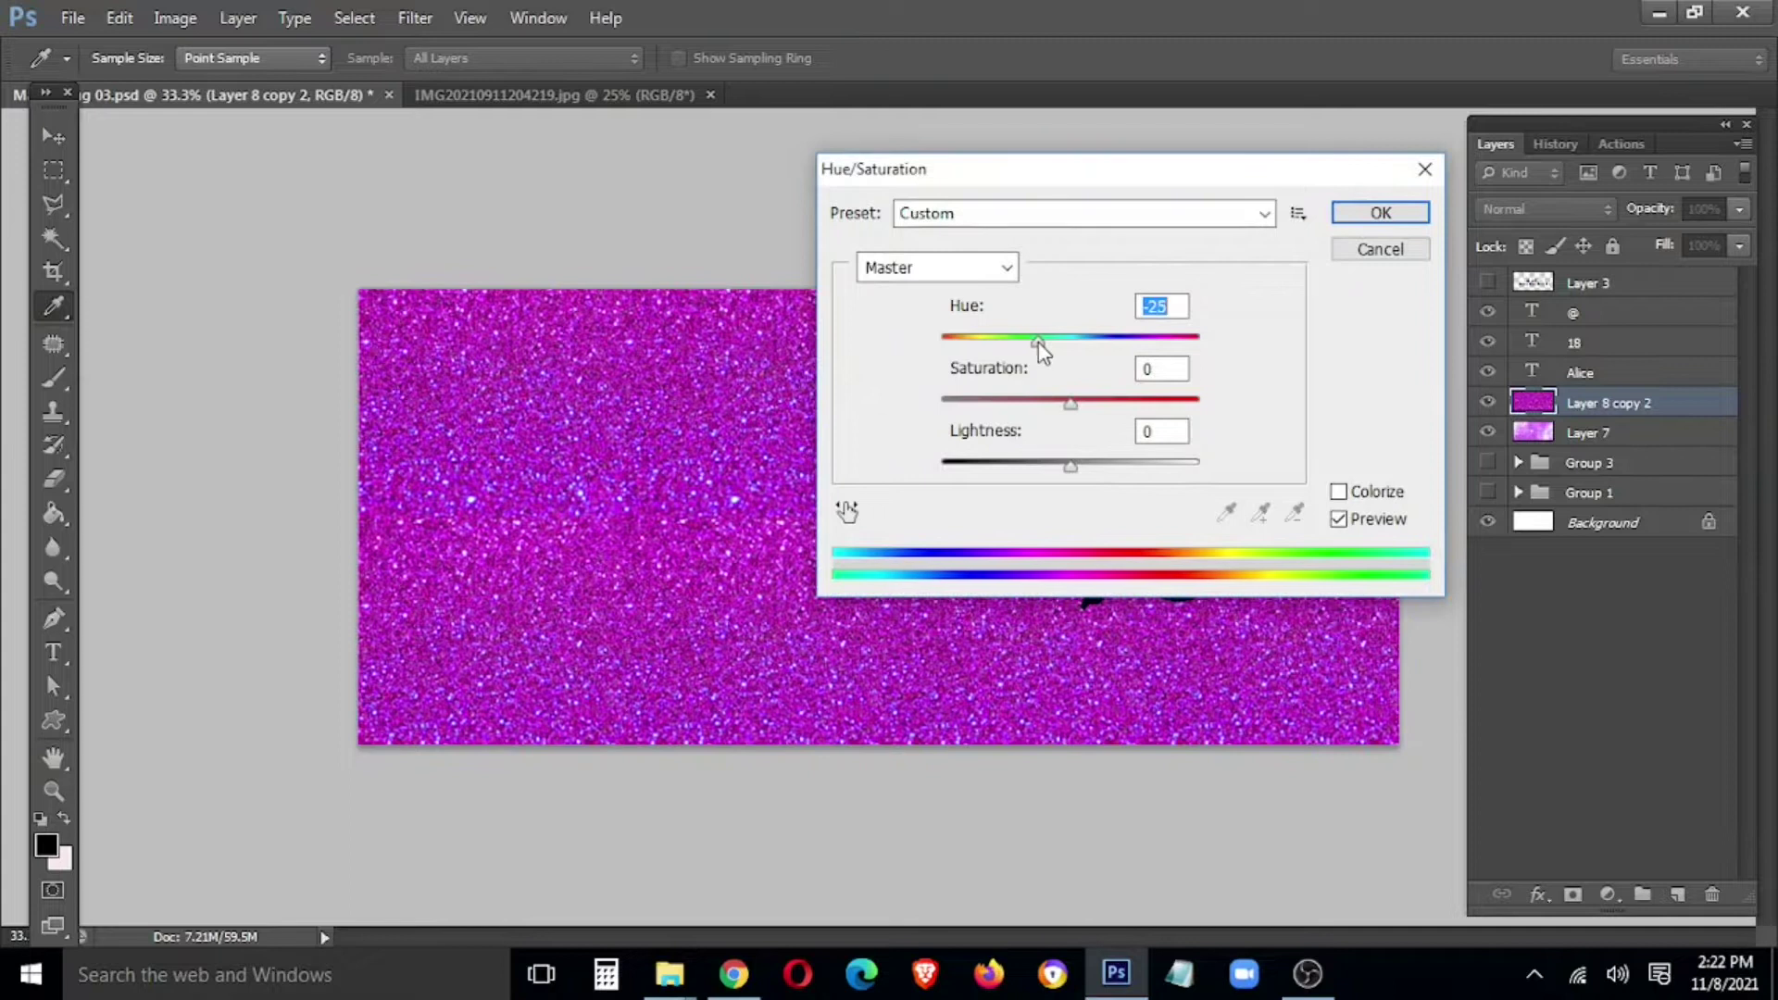
{"action": "left_click", "coordinate": [1380, 215]}
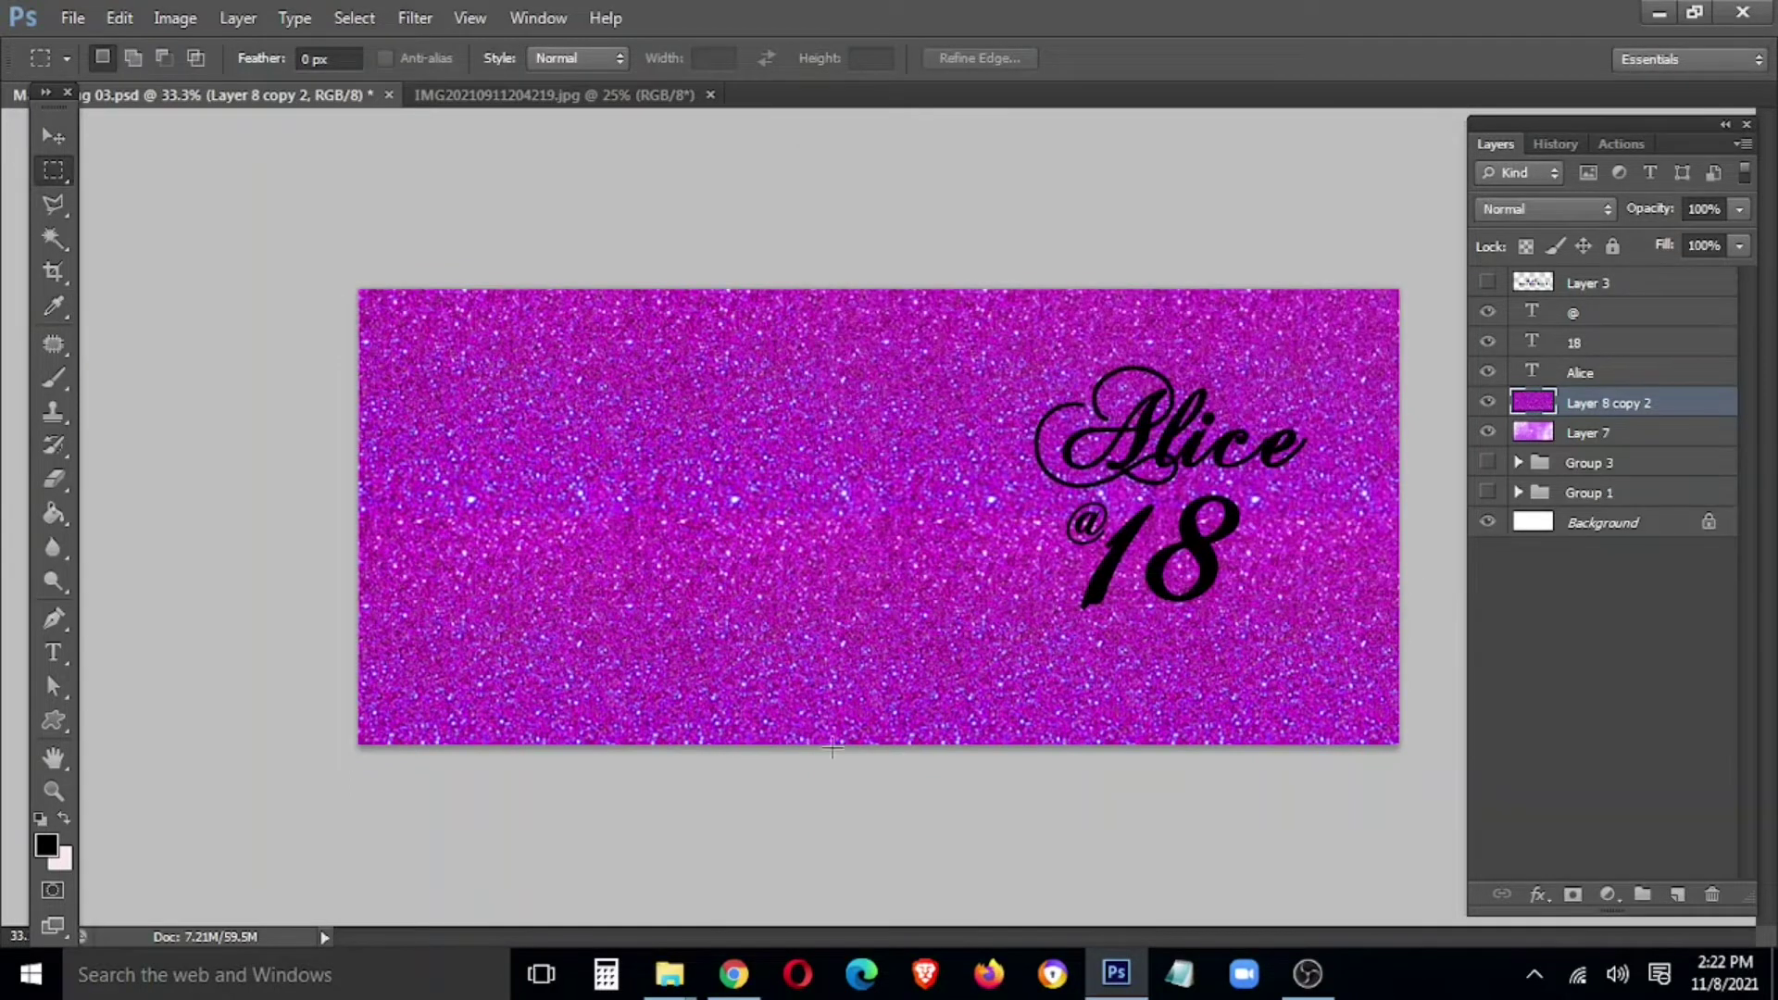
- Select a thin rectangular frame just inside the canvas edges and copy that glitter area onto a new layer
{"action": "key", "text": "ctrl+plus"}
{"action": "key", "text": "Tab"}
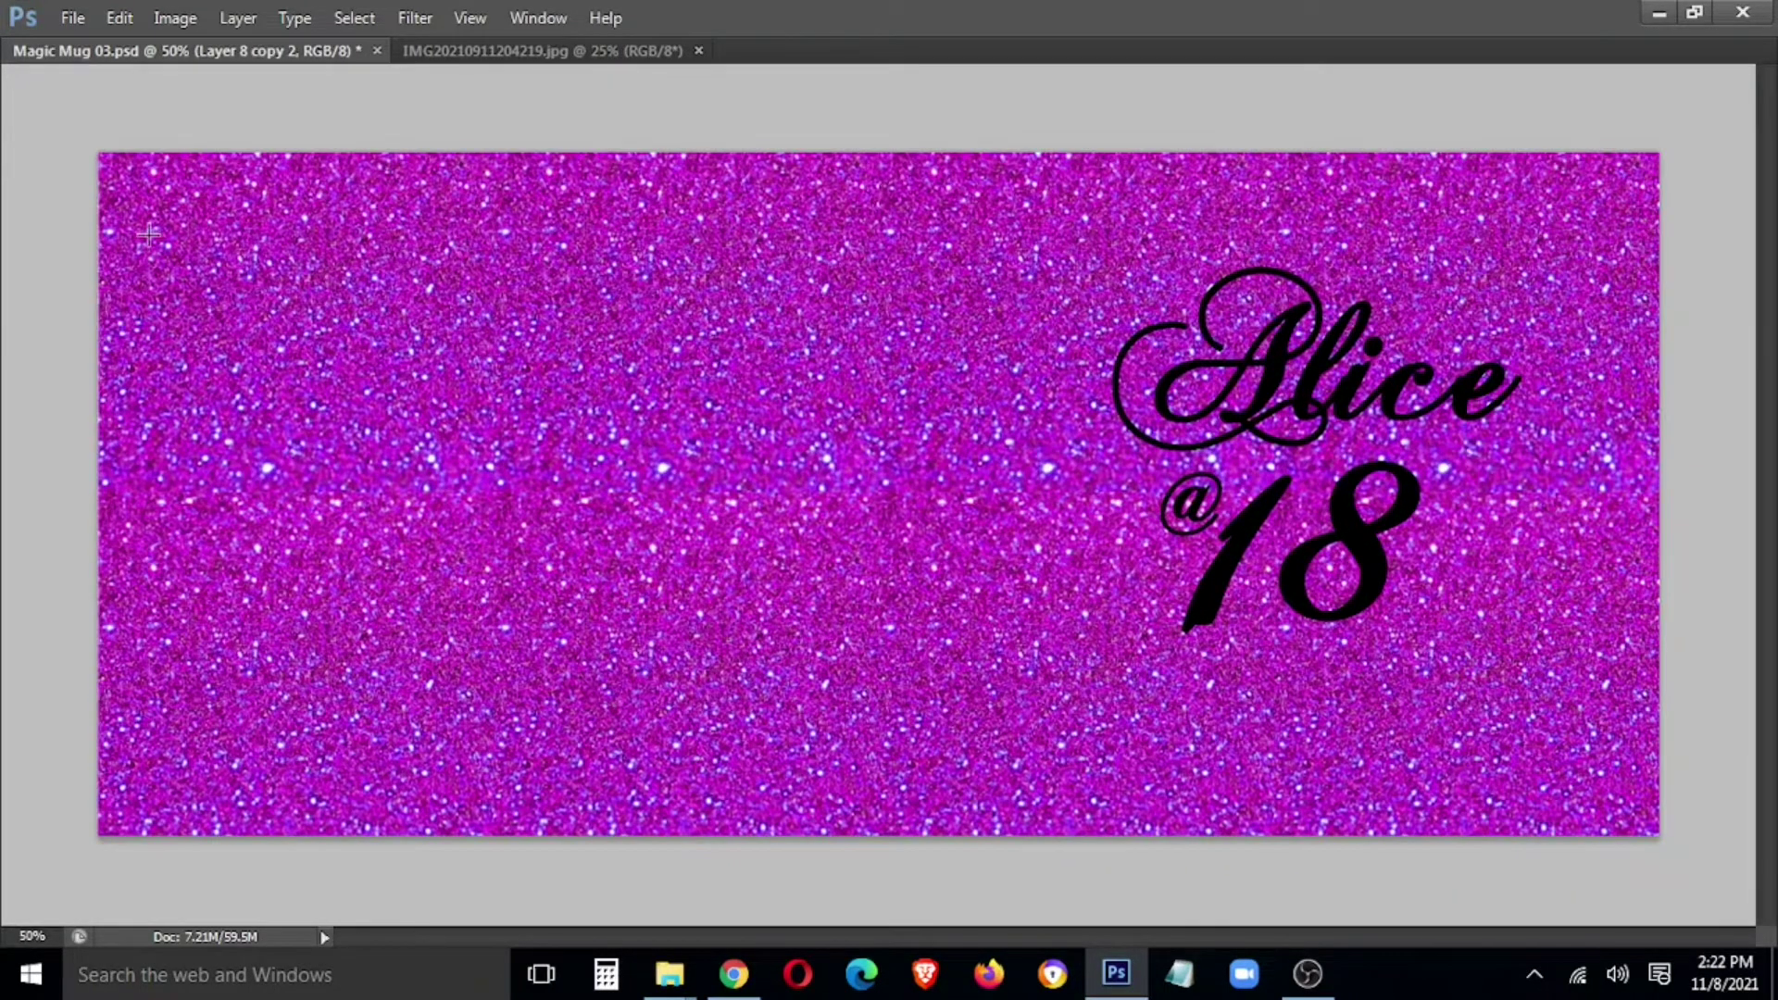
{"action": "left_click_drag", "start_coordinate": [111, 165], "coordinate": [1650, 822]}
{"action": "left_click_drag", "start_coordinate": [120, 176], "coordinate": [1639, 811]}
{"action": "right_click", "coordinate": [1639, 222]}
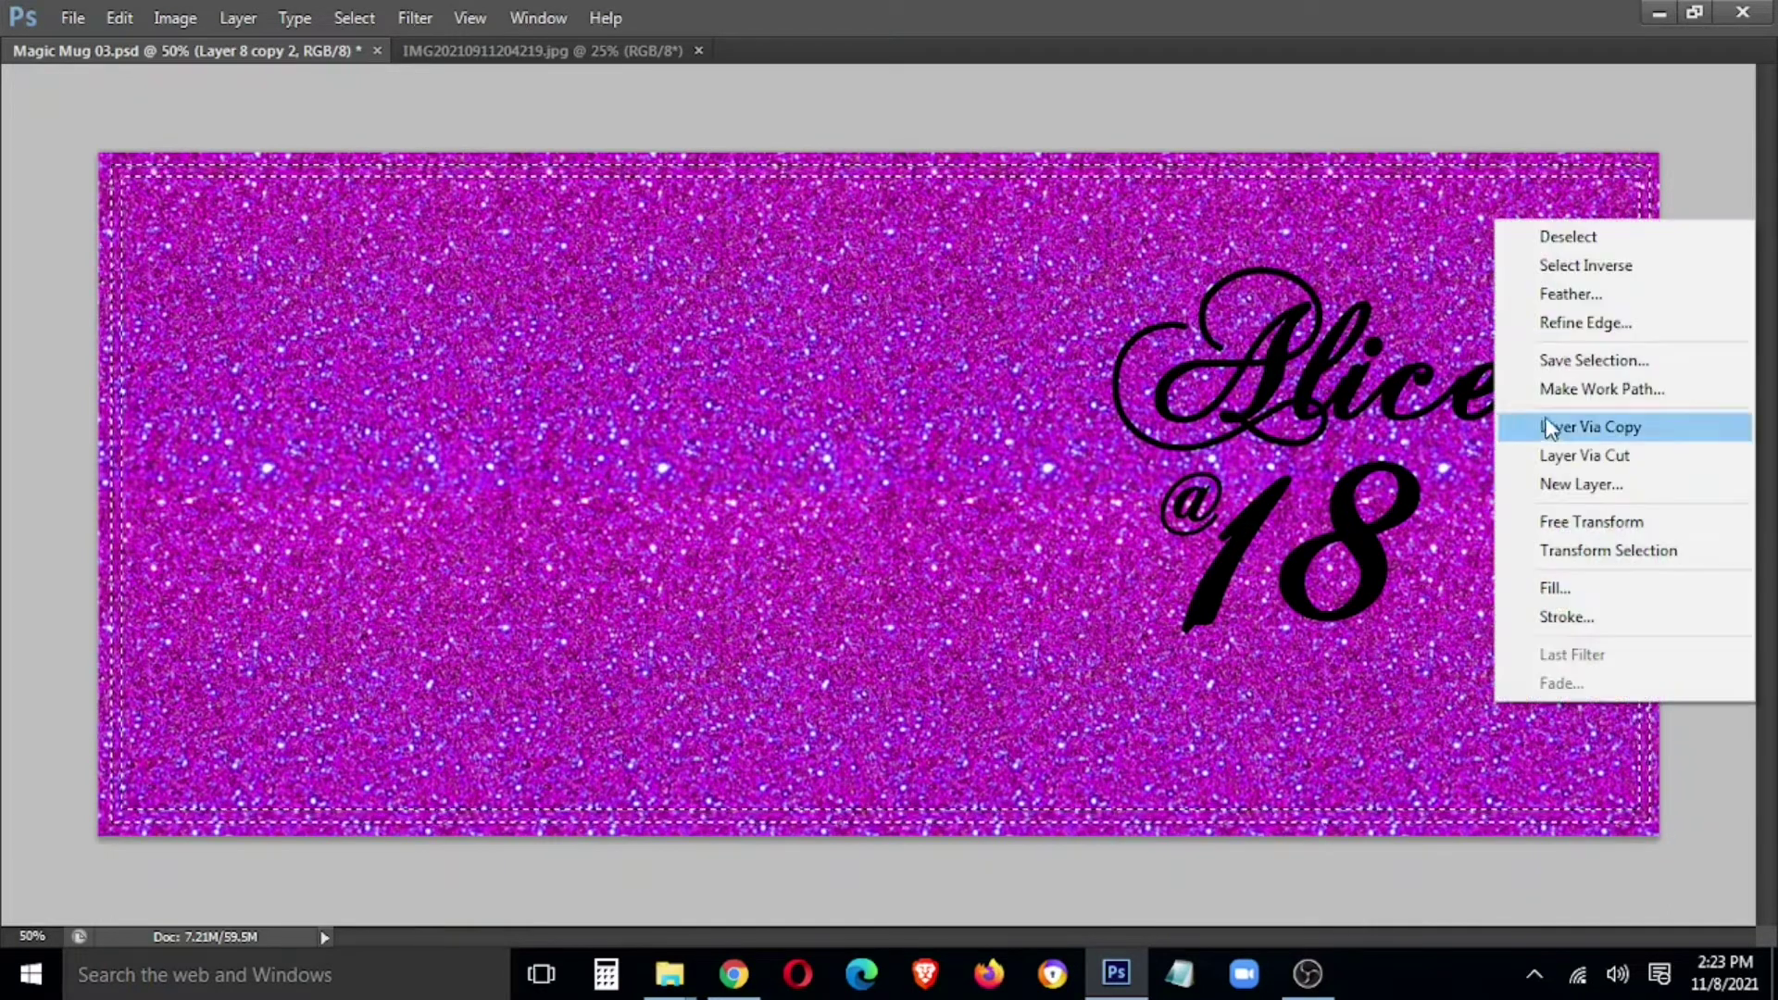
{"action": "left_click", "coordinate": [1549, 428]}
- Delete the centre of the full glitter layer using a large rectangular selection feathered by 200 pixels, then deselect
{"action": "right_click", "coordinate": [1458, 463]}
{"action": "left_click", "coordinate": [1481, 476]}
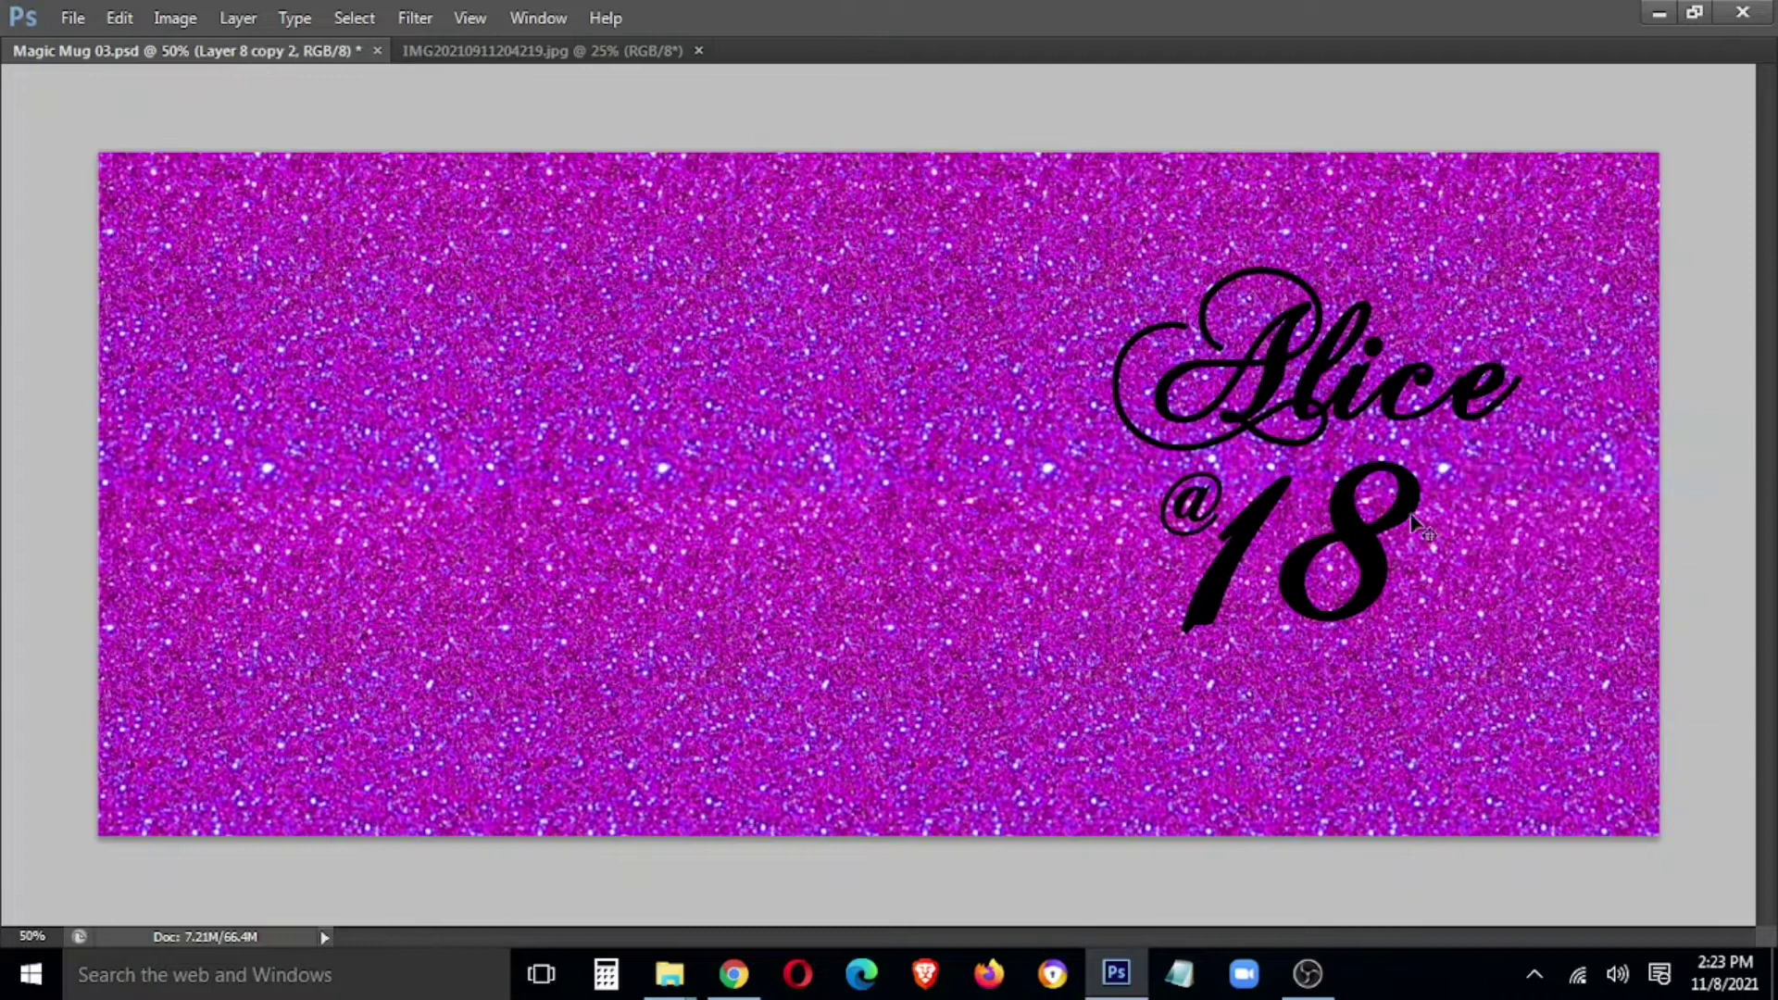
{"action": "left_click_drag", "start_coordinate": [230, 256], "coordinate": [1591, 746]}
{"action": "right_click", "coordinate": [1186, 414]}
{"action": "left_click", "coordinate": [1261, 189]}
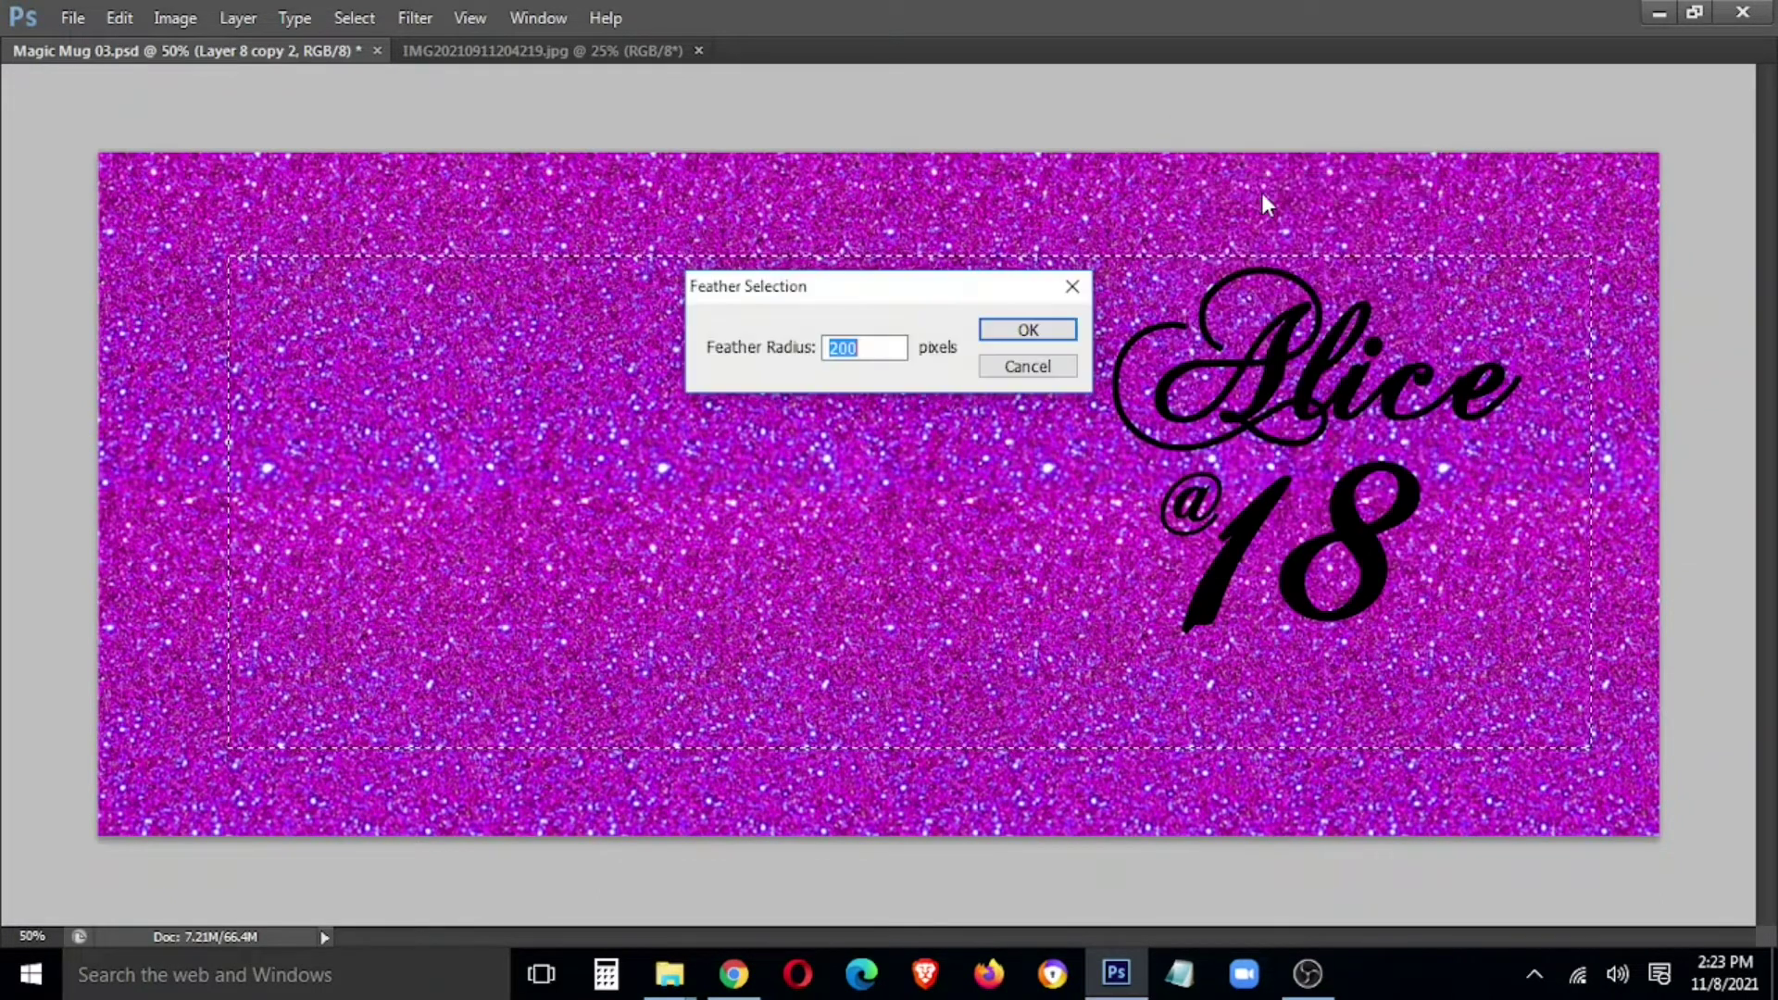
{"action": "key", "text": "Return"}
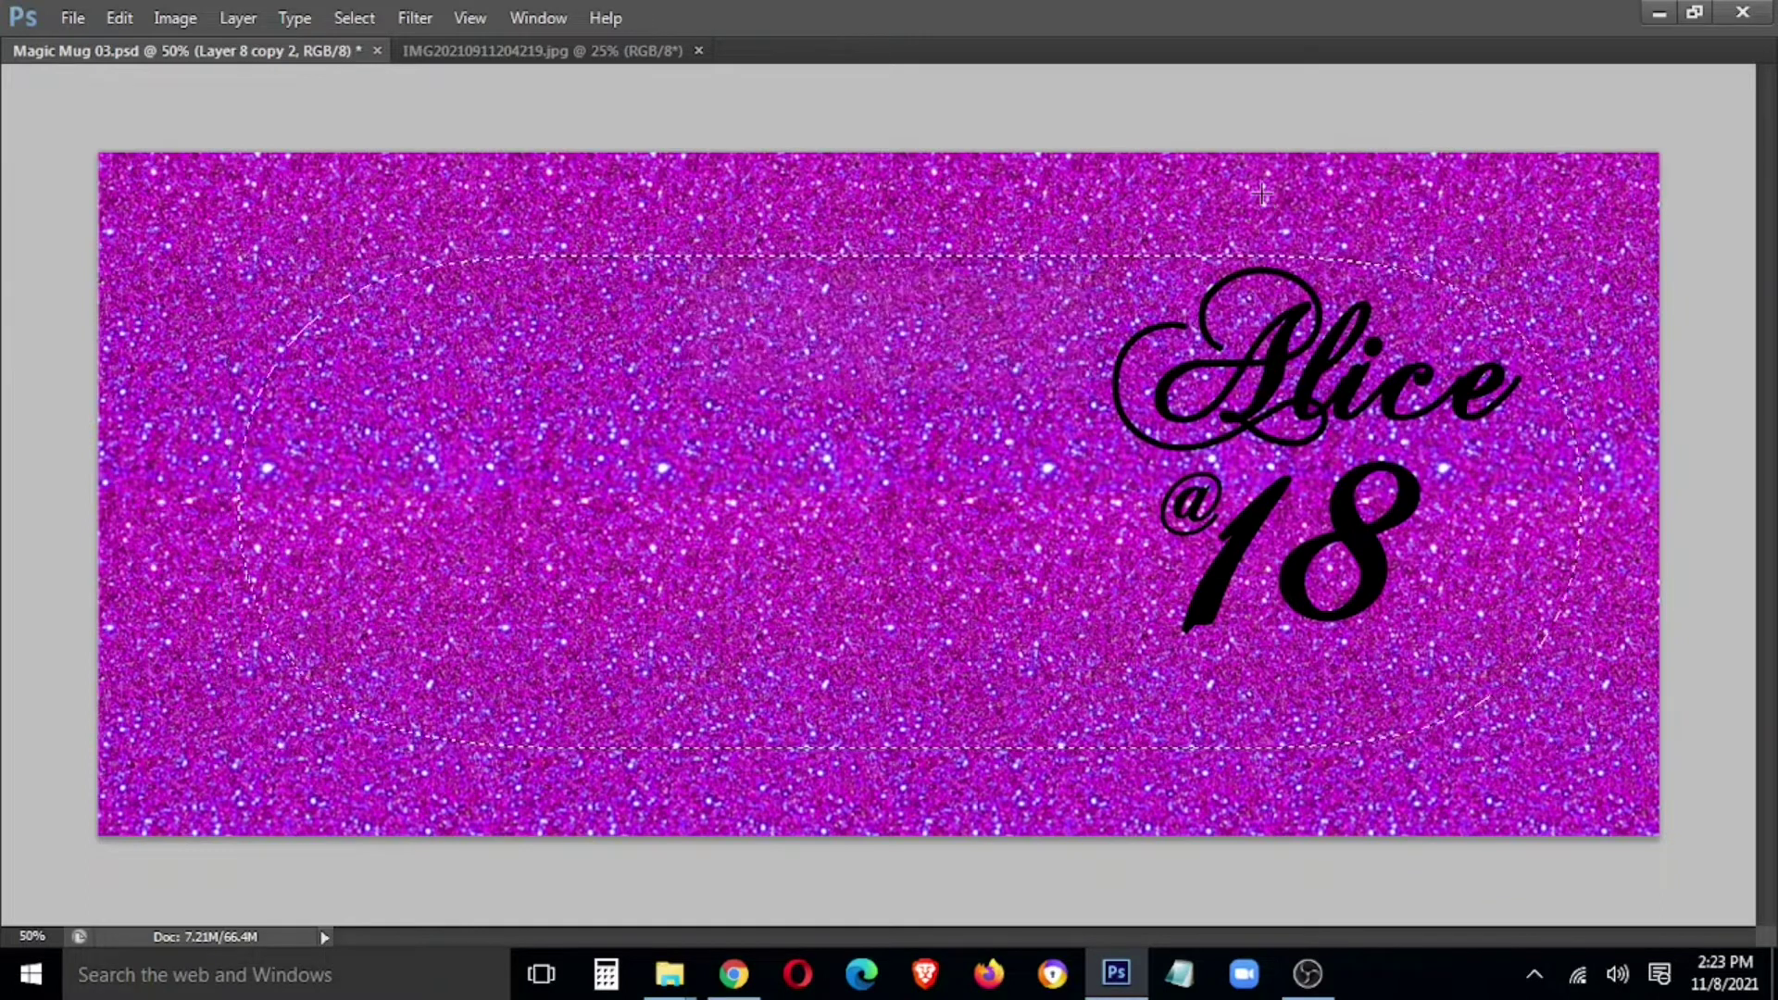
{"action": "key", "text": "Tab"}
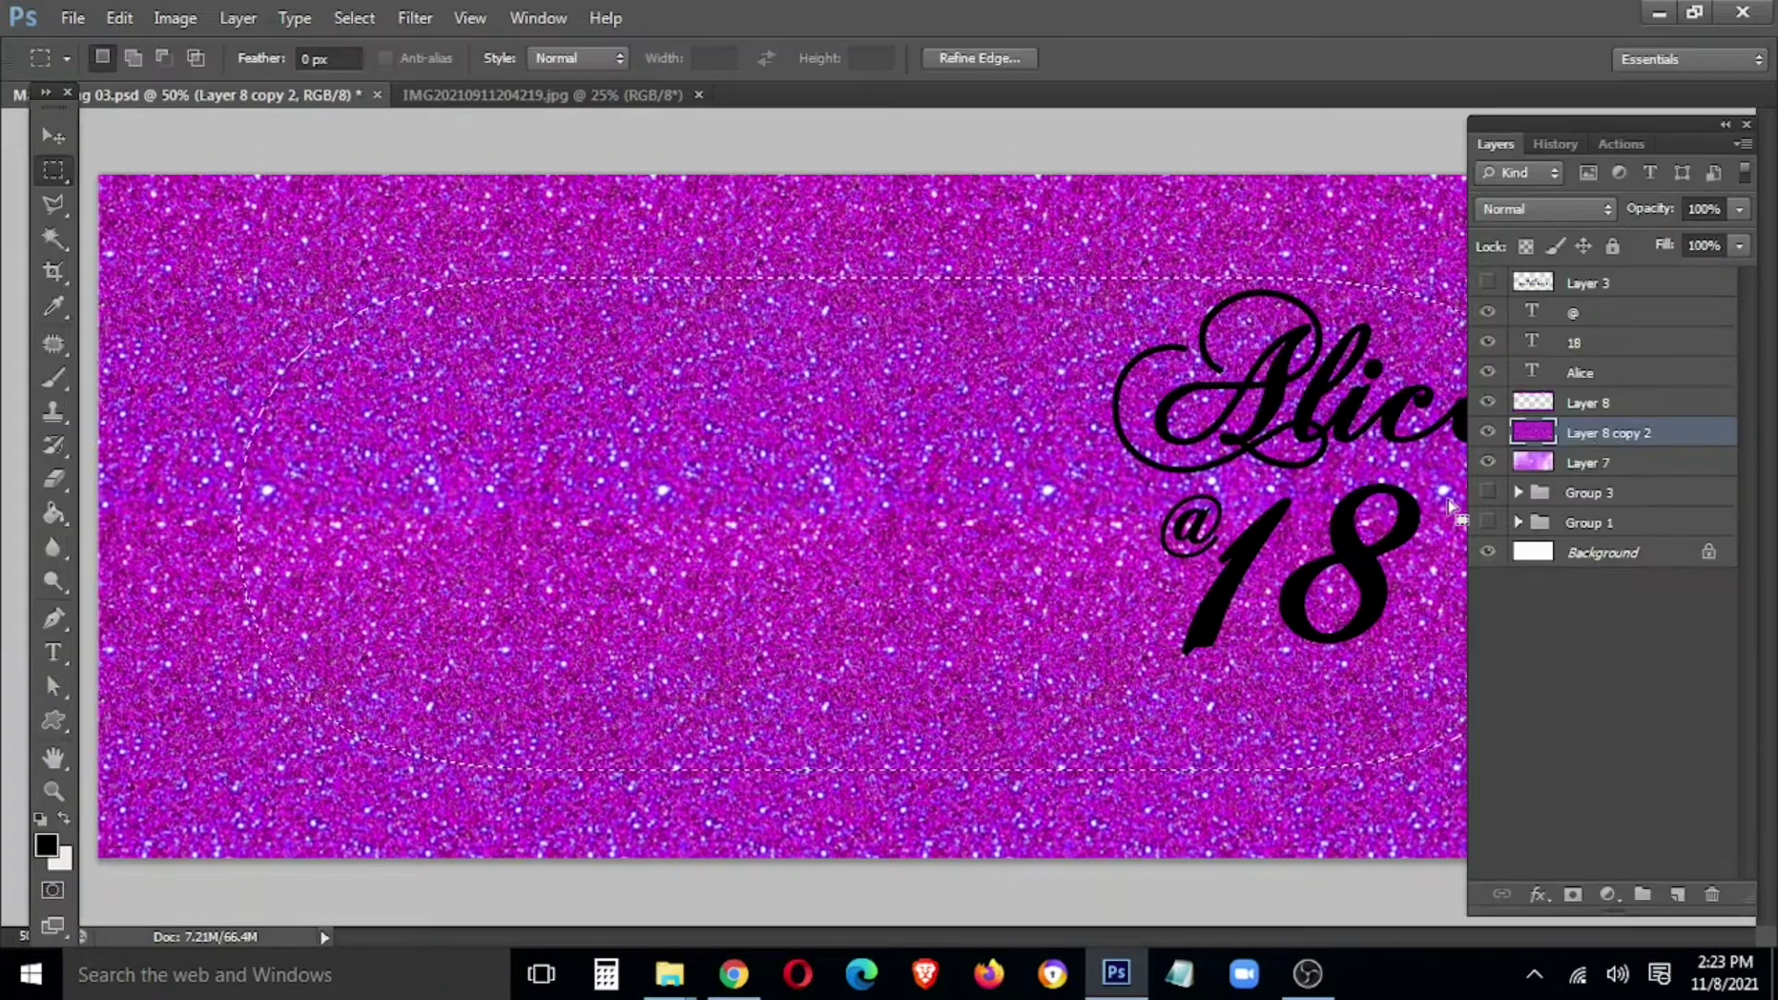
{"action": "key", "text": "Delete"}
{"action": "key", "text": "Tab"}
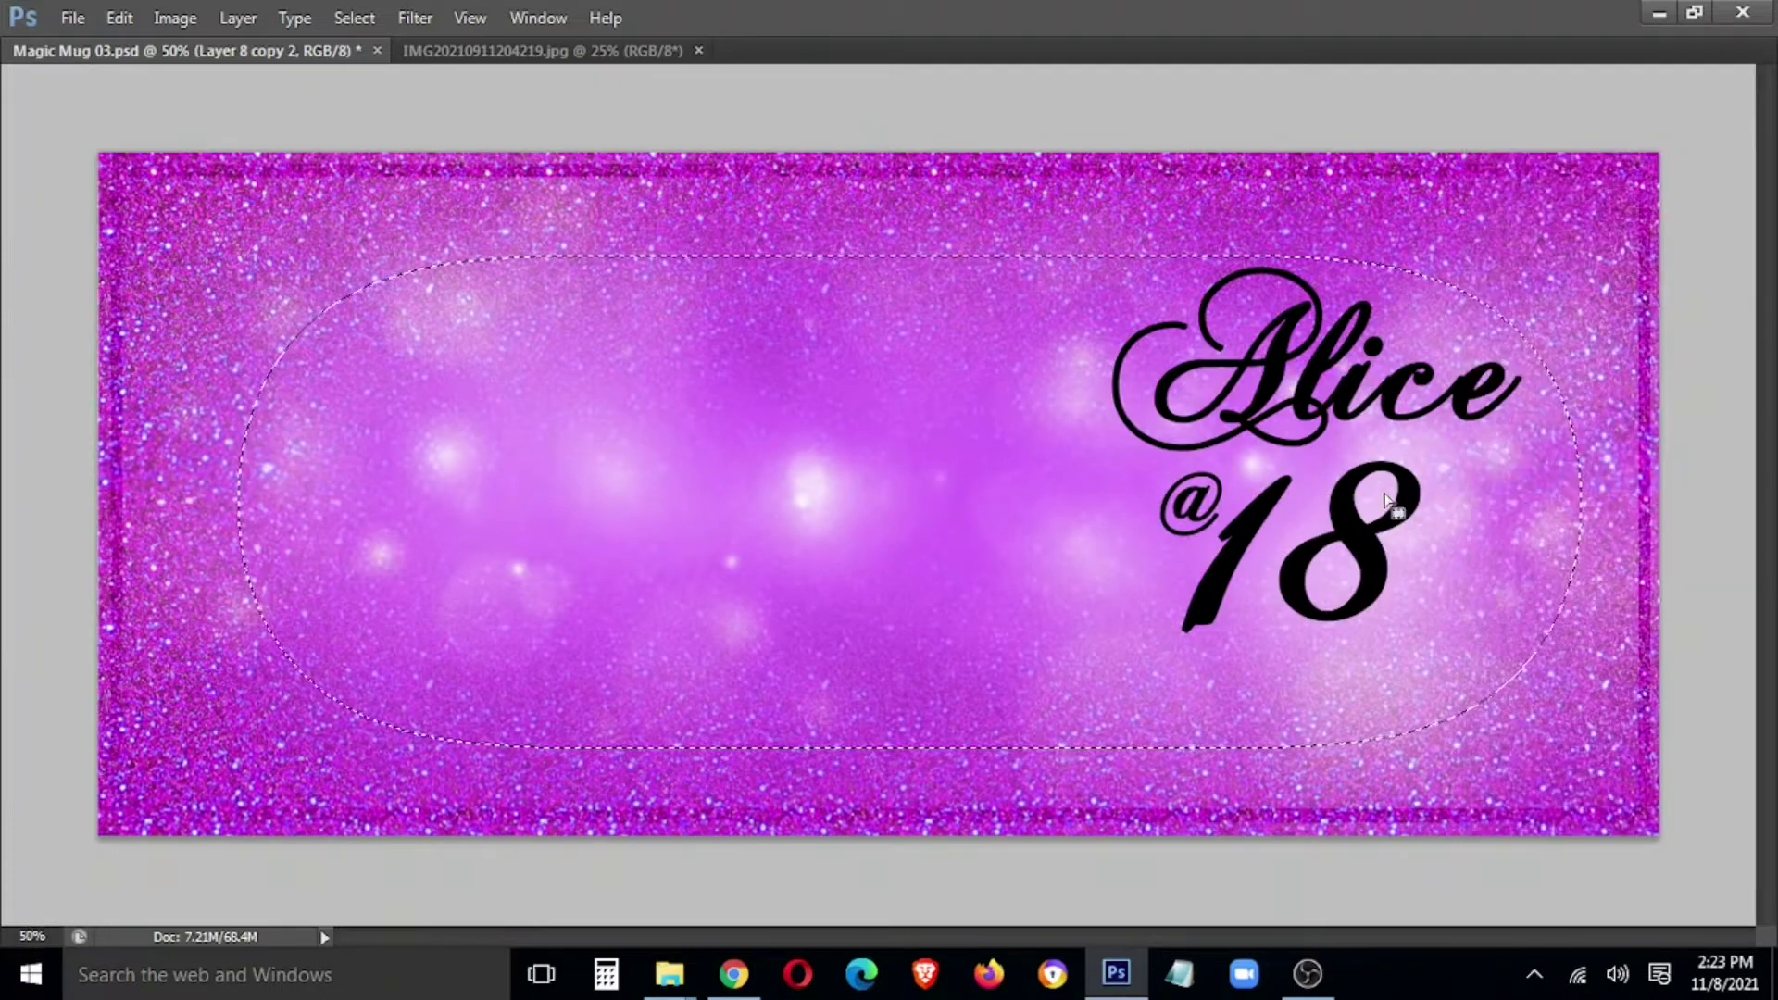
{"action": "key", "text": "ctrl+d"}
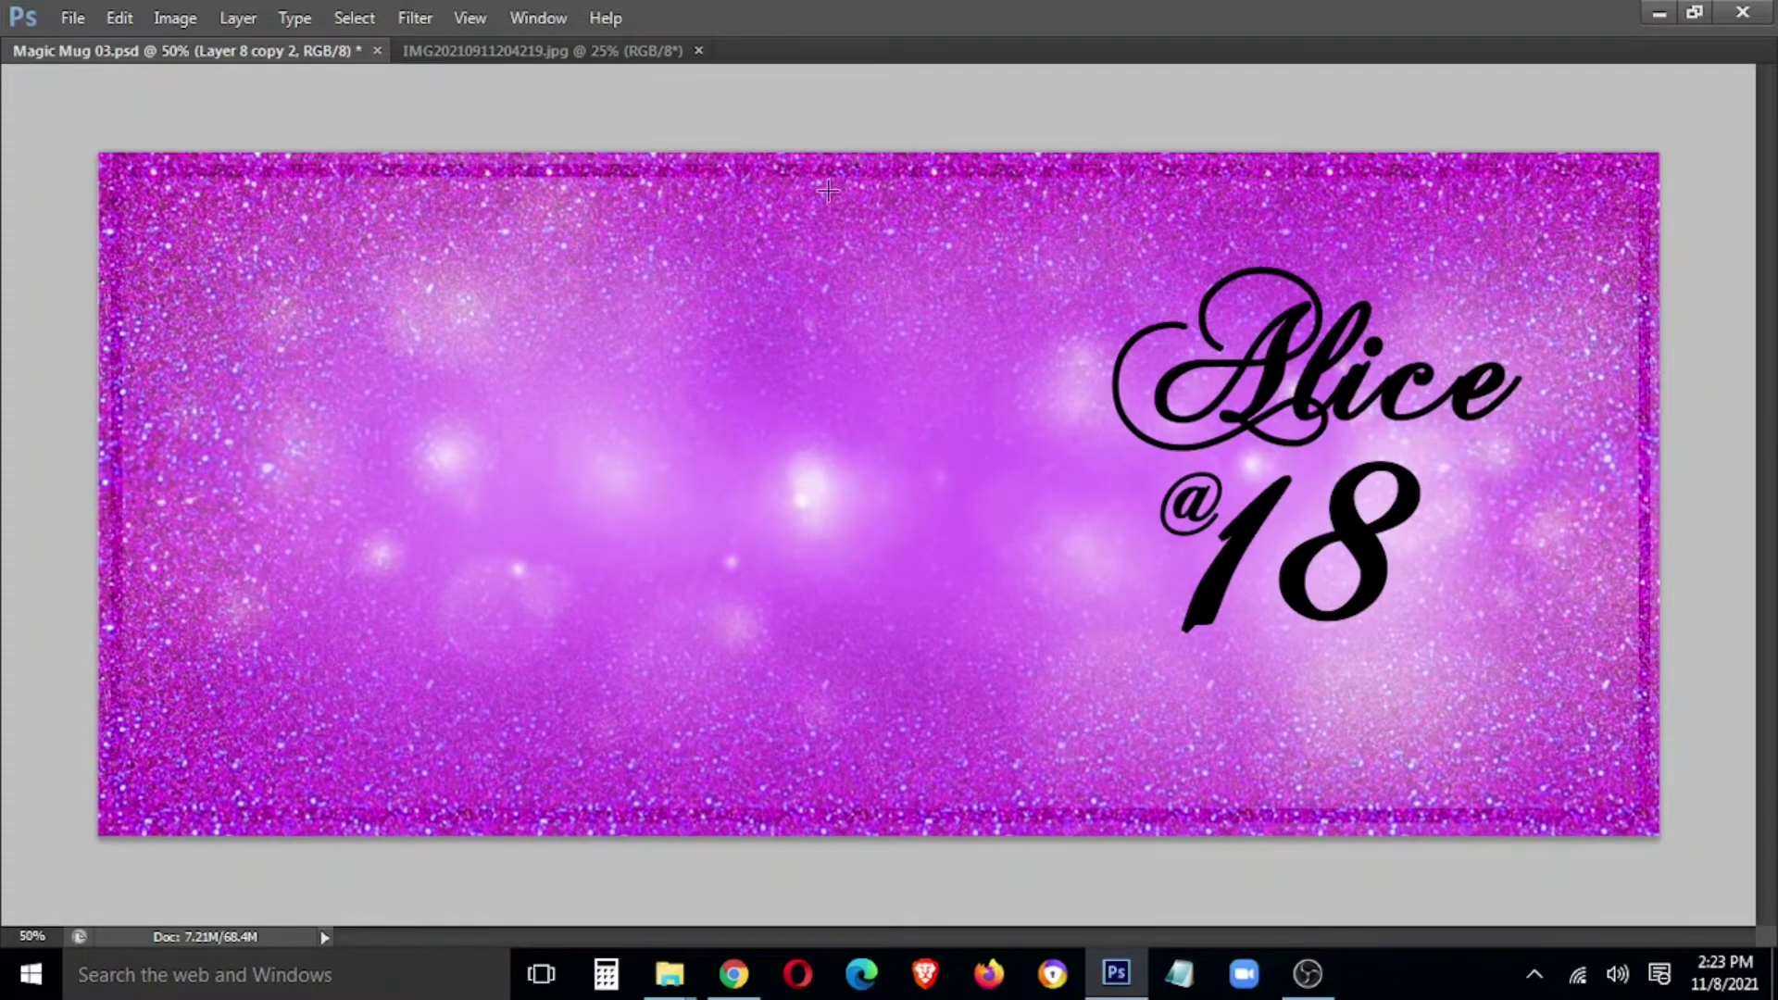
- Darken the thin glitter frame layer with a downward Curves adjustment
{"action": "right_click", "coordinate": [446, 190]}
{"action": "left_click", "coordinate": [485, 190]}
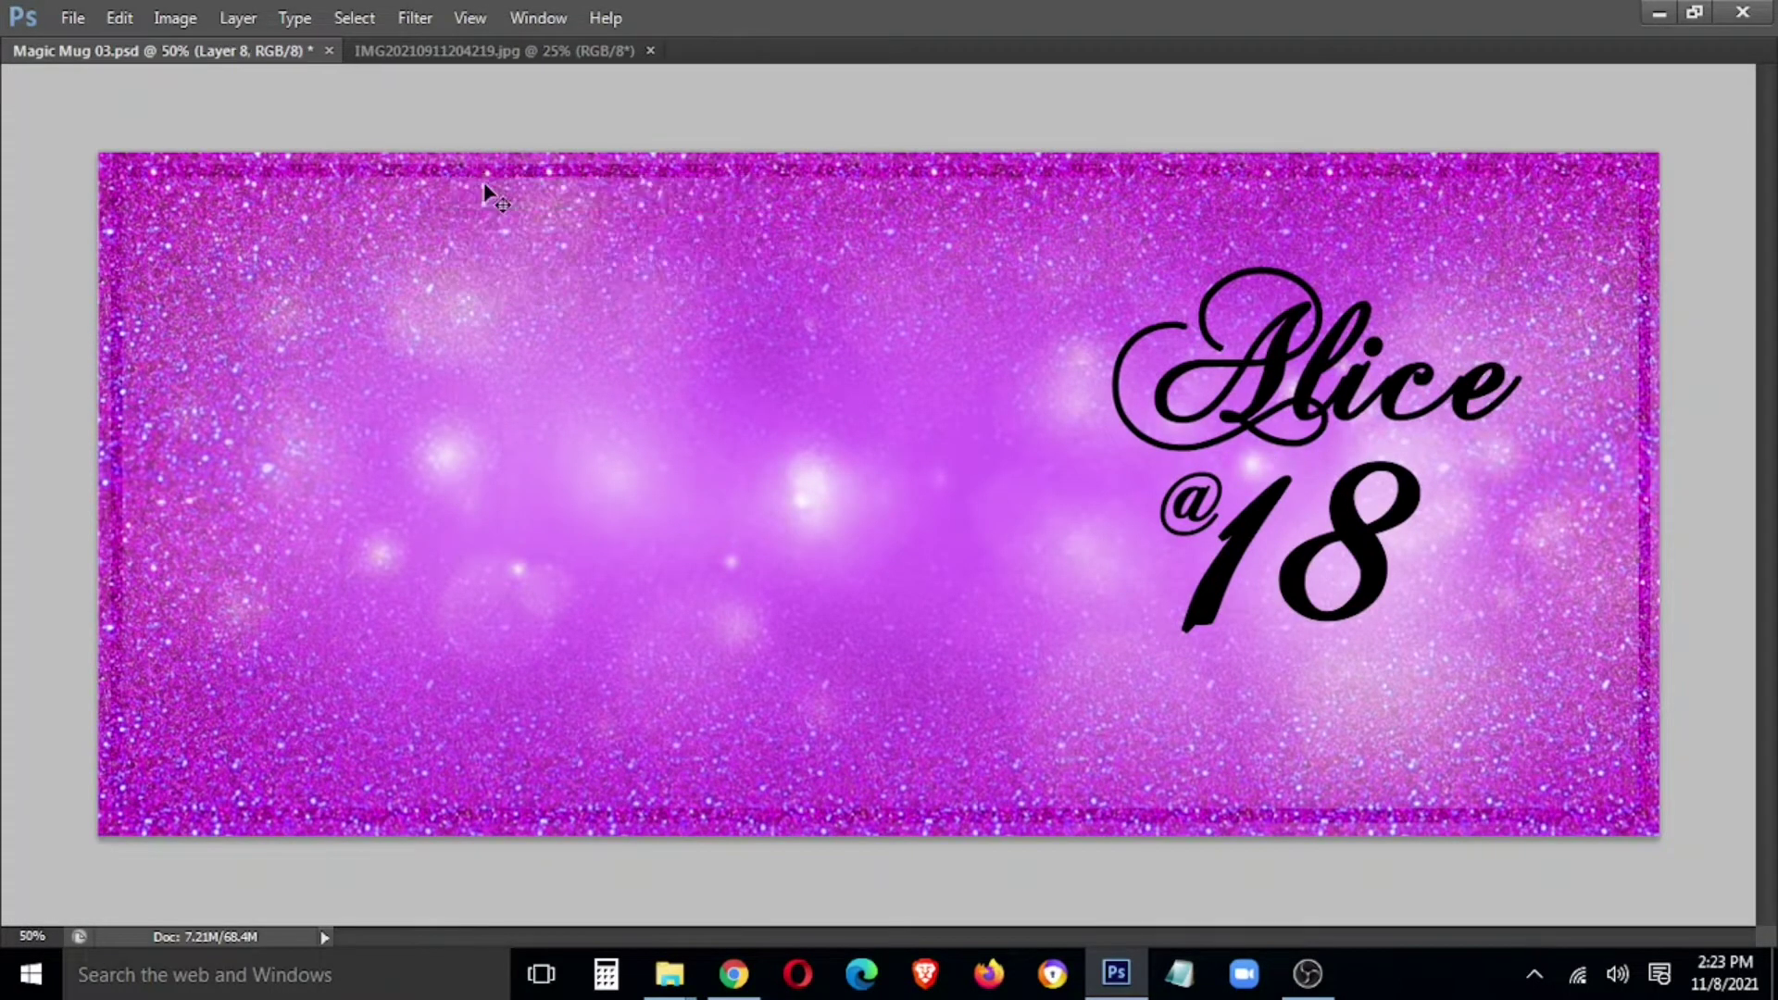
{"action": "key", "text": "ctrl+m"}
{"action": "left_click_drag", "start_coordinate": [880, 369], "coordinate": [891, 436]}
{"action": "left_click", "coordinate": [1133, 163]}
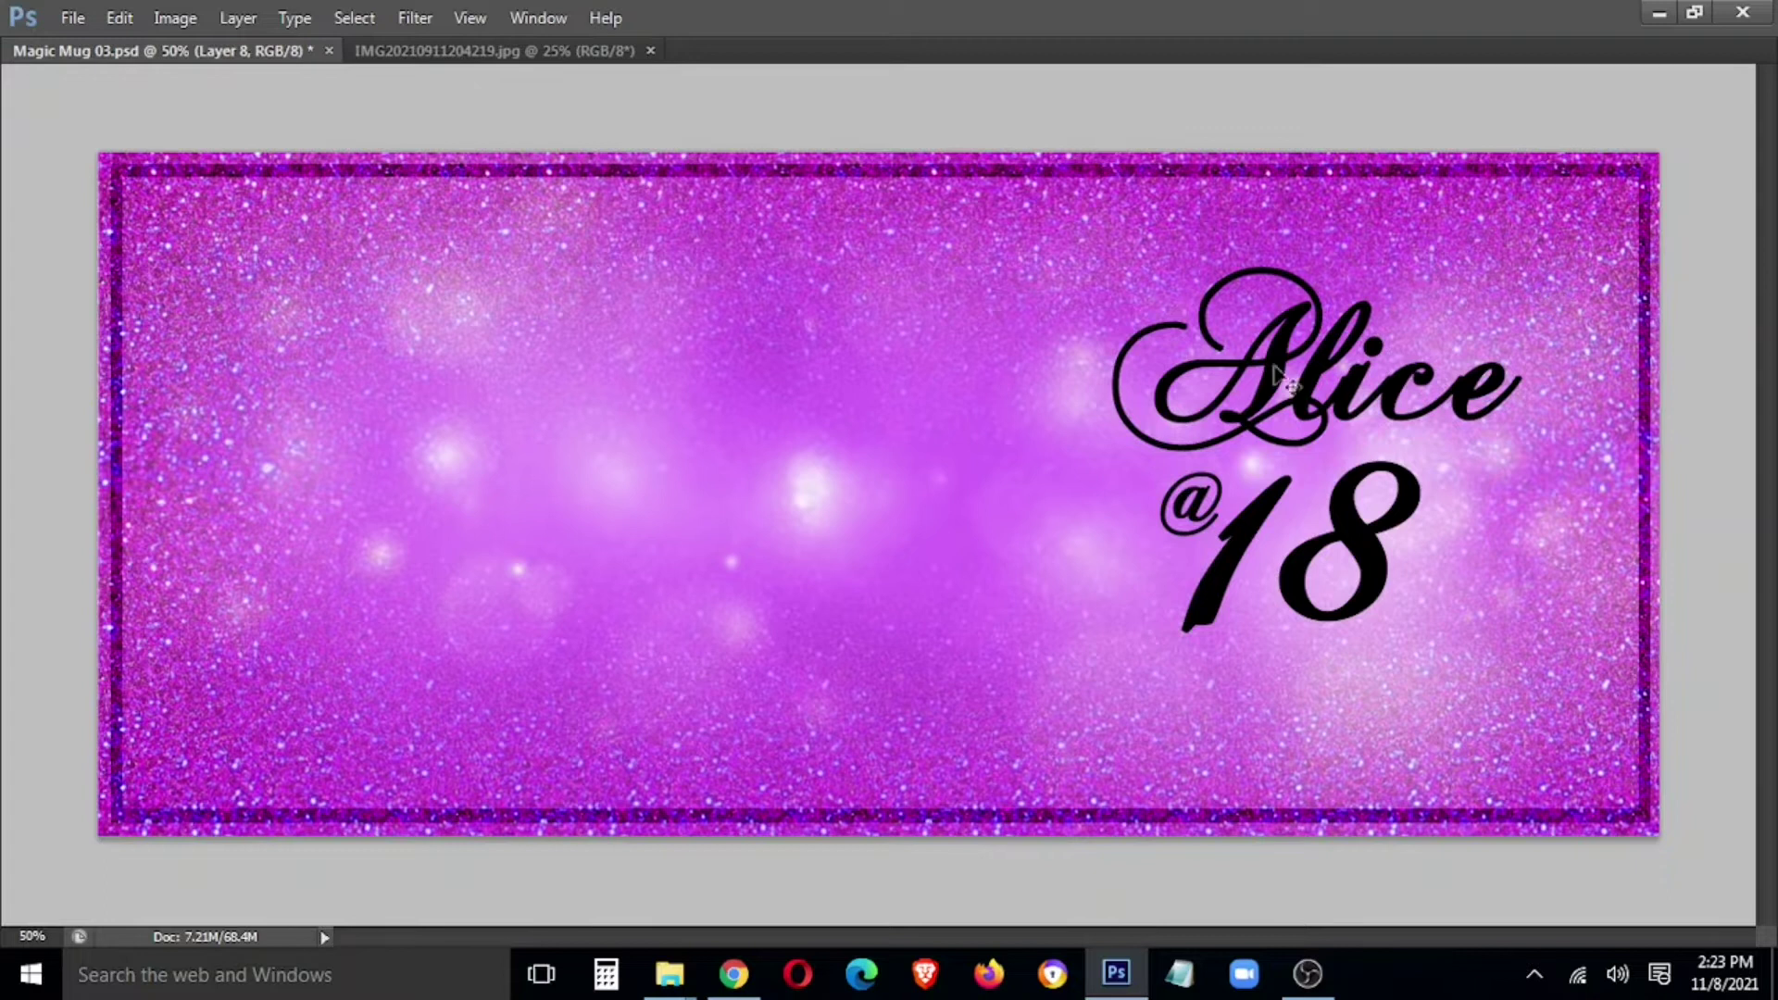
{"action": "left_click", "coordinate": [417, 18]}
{"action": "key", "text": "Escape"}
- Copy the portrait photo IMG20210911204219.jpg into the mug document and close the photo file
{"action": "left_click", "coordinate": [533, 52]}
{"action": "scroll", "coordinate": [976, 528], "scroll_direction": "down", "scroll_amount": 5}
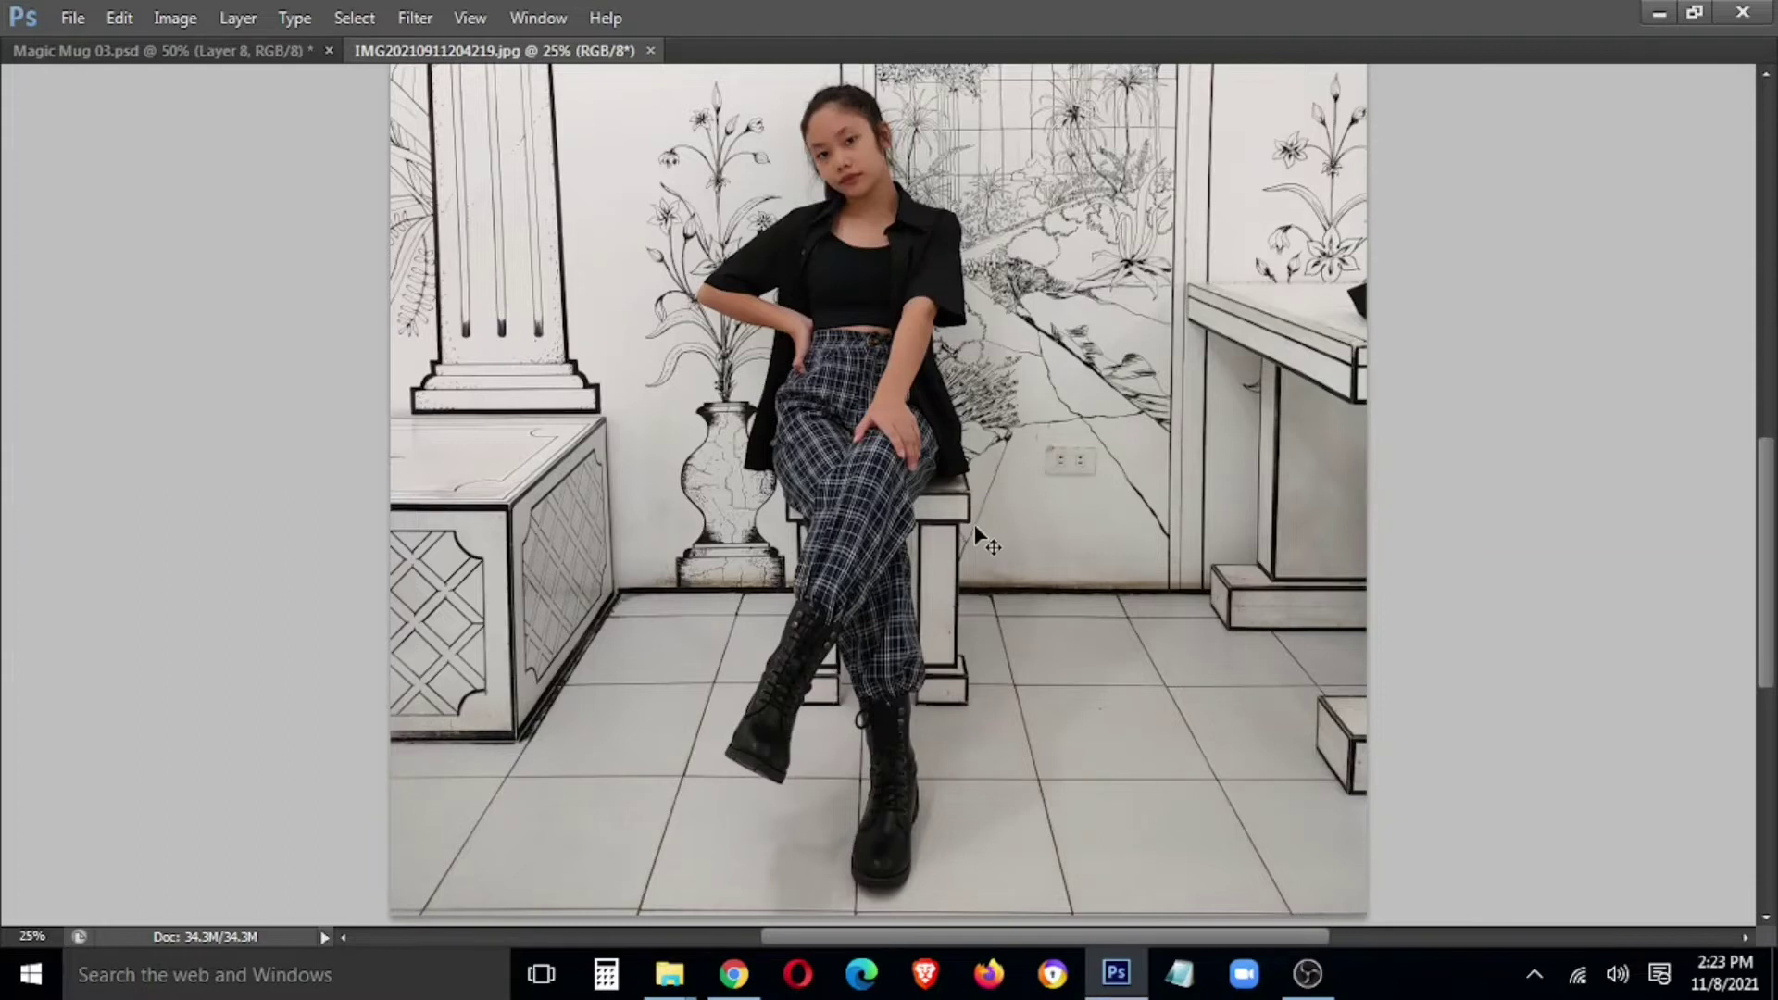
{"action": "left_click_drag", "start_coordinate": [516, 52], "coordinate": [398, 400]}
{"action": "left_click_drag", "start_coordinate": [819, 683], "coordinate": [486, 349]}
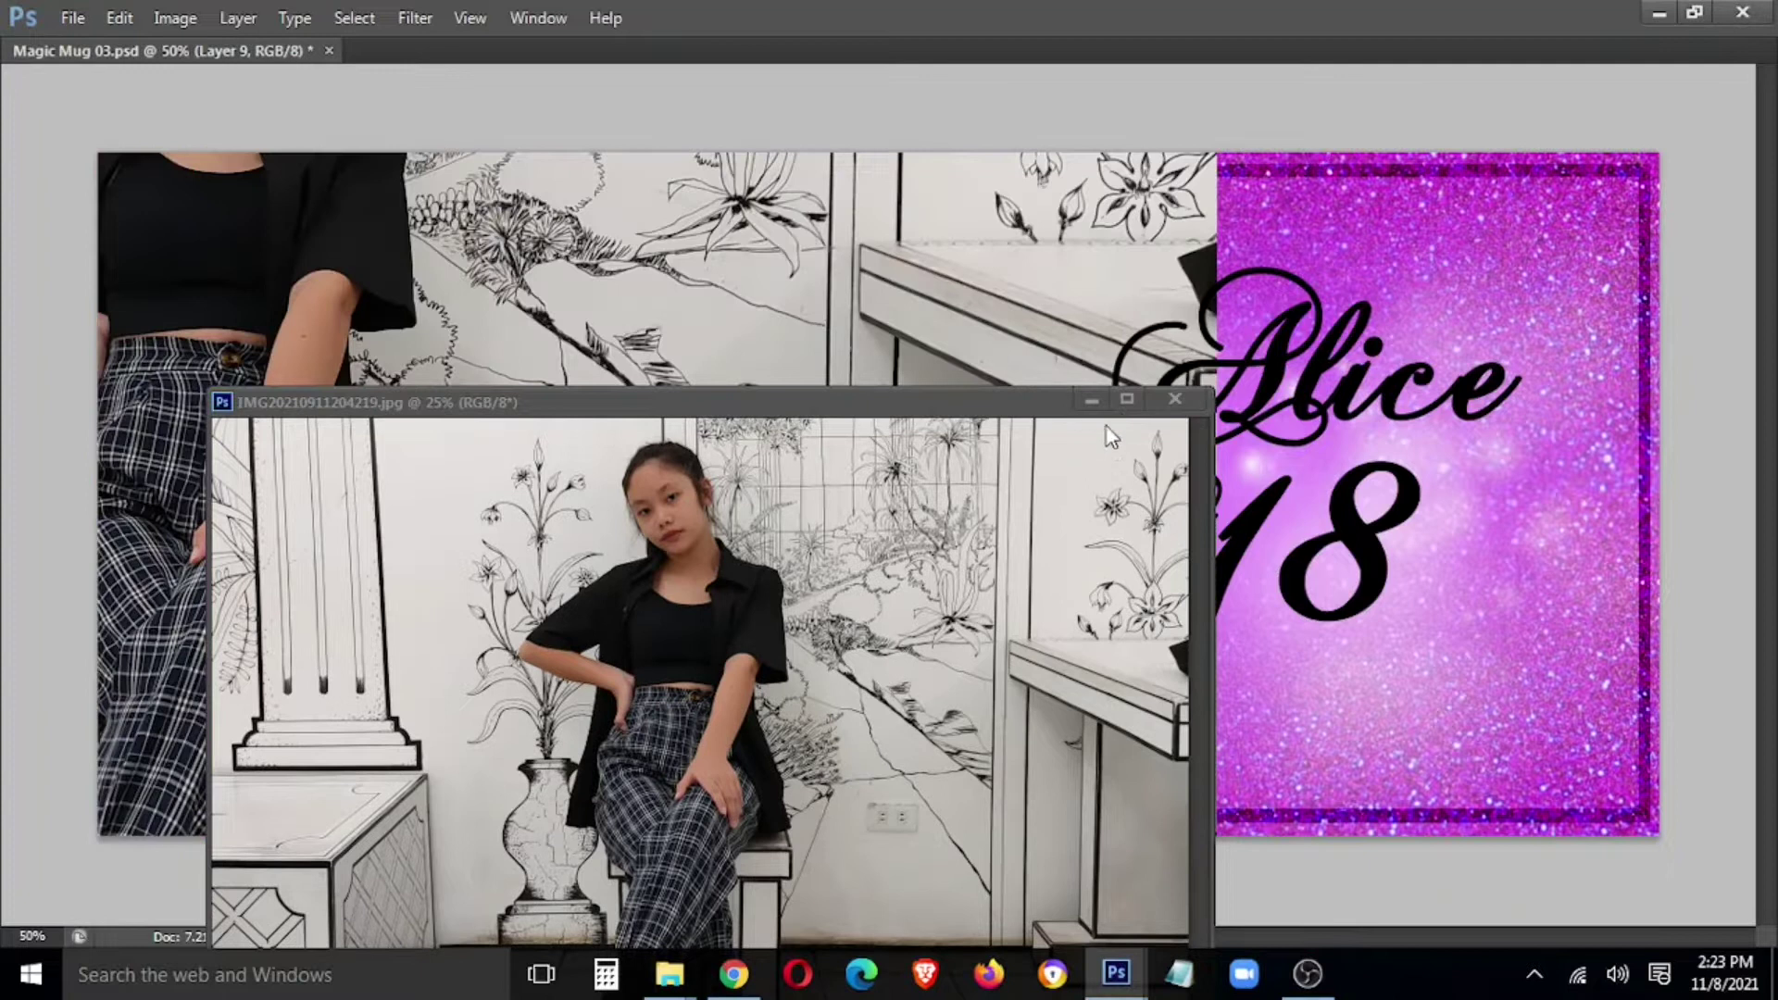
{"action": "left_click", "coordinate": [1174, 399]}
- Scale the portrait photo down and place it over the canvas's left part so the seated woman fits within the canvas height
{"action": "left_click_drag", "start_coordinate": [922, 331], "coordinate": [954, 551]}
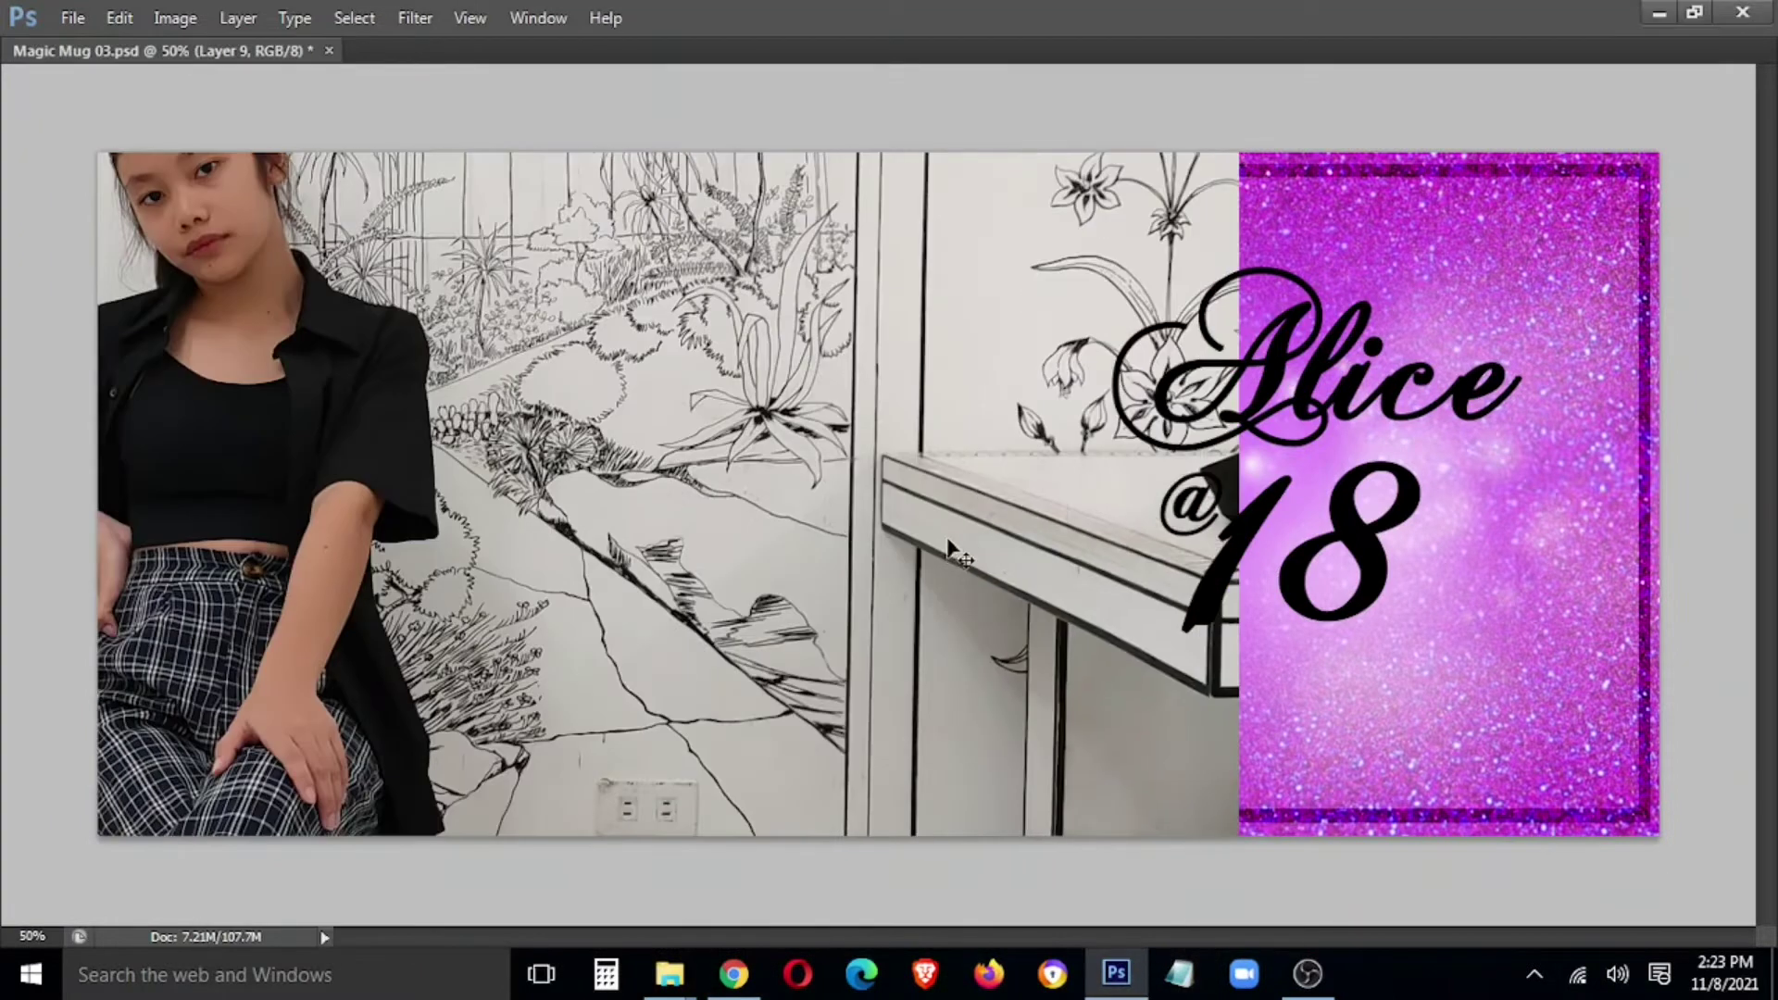
{"action": "key", "text": "ctrl+minus"}
{"action": "key", "text": "ctrl+minus"}
{"action": "left_click_drag", "start_coordinate": [842, 564], "coordinate": [1063, 726]}
{"action": "key", "text": "ctrl+t"}
{"action": "left_click_drag", "start_coordinate": [1167, 148], "coordinate": [1172, 417]}
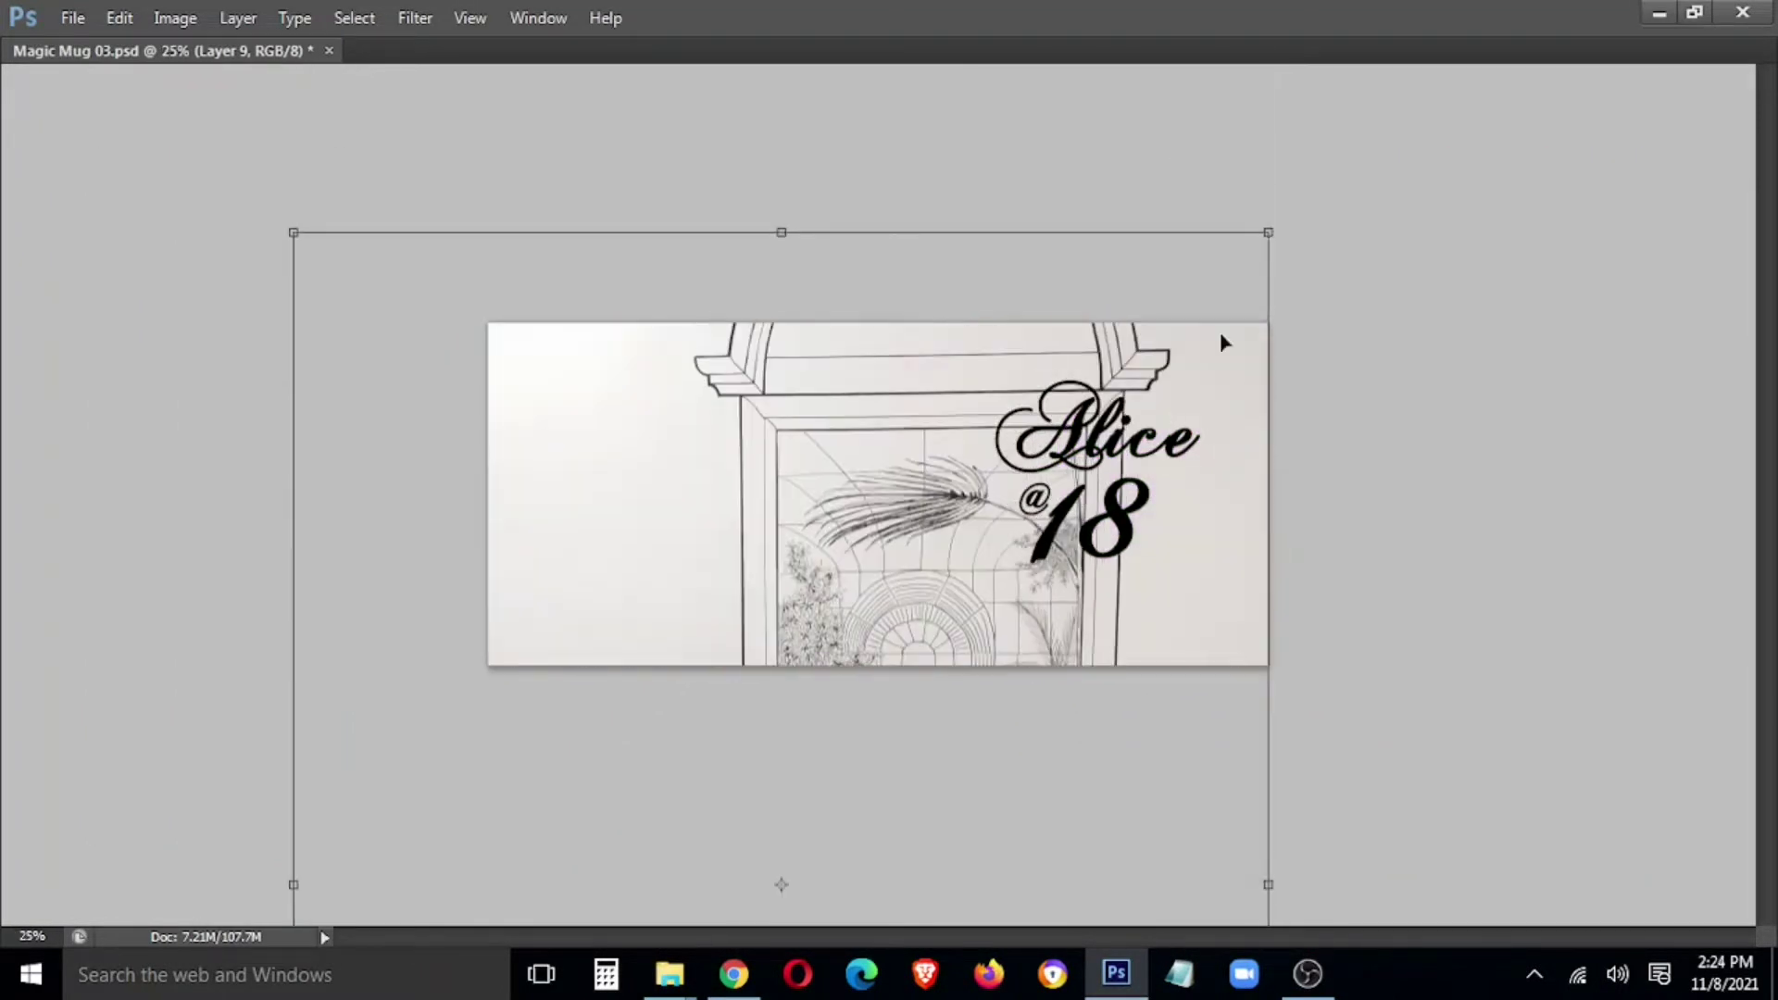
{"action": "left_click_drag", "start_coordinate": [1269, 235], "coordinate": [949, 659]}
{"action": "left_click_drag", "start_coordinate": [824, 853], "coordinate": [723, 474]}
{"action": "left_click_drag", "start_coordinate": [833, 723], "coordinate": [715, 619]}
{"action": "left_click_drag", "start_coordinate": [756, 324], "coordinate": [889, 153]}
{"action": "left_click_drag", "start_coordinate": [781, 570], "coordinate": [732, 597]}
{"action": "key", "text": "Return"}
- Start a polygonal lasso outline at the canvas's lower edge and trace up the outer side of the standing boot and trouser leg
{"action": "key", "text": "ctrl+plus"}
{"action": "key", "text": "ctrl+plus"}
{"action": "key", "text": "ctrl+plus"}
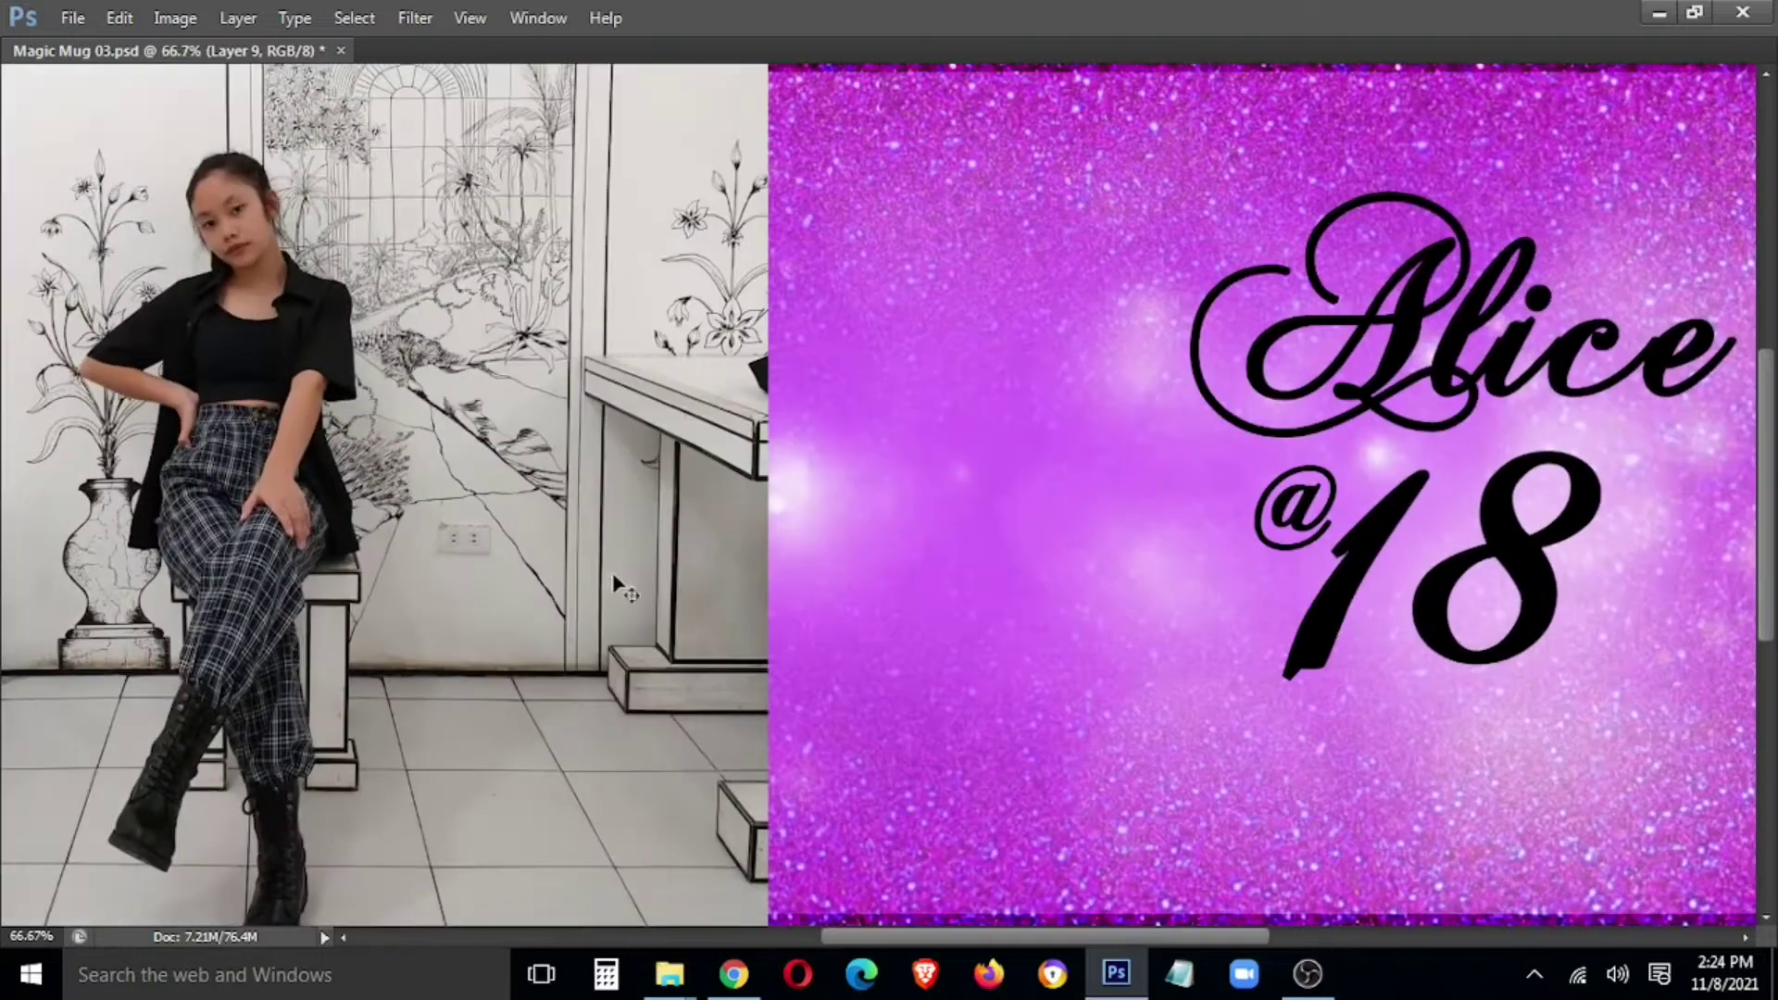
{"action": "key", "text": "ctrl+plus"}
{"action": "key", "text": "ctrl+plus"}
{"action": "left_click_drag", "start_coordinate": [409, 528], "coordinate": [1548, 373]}
{"action": "scroll", "coordinate": [1179, 568], "scroll_direction": "down", "scroll_amount": 10}
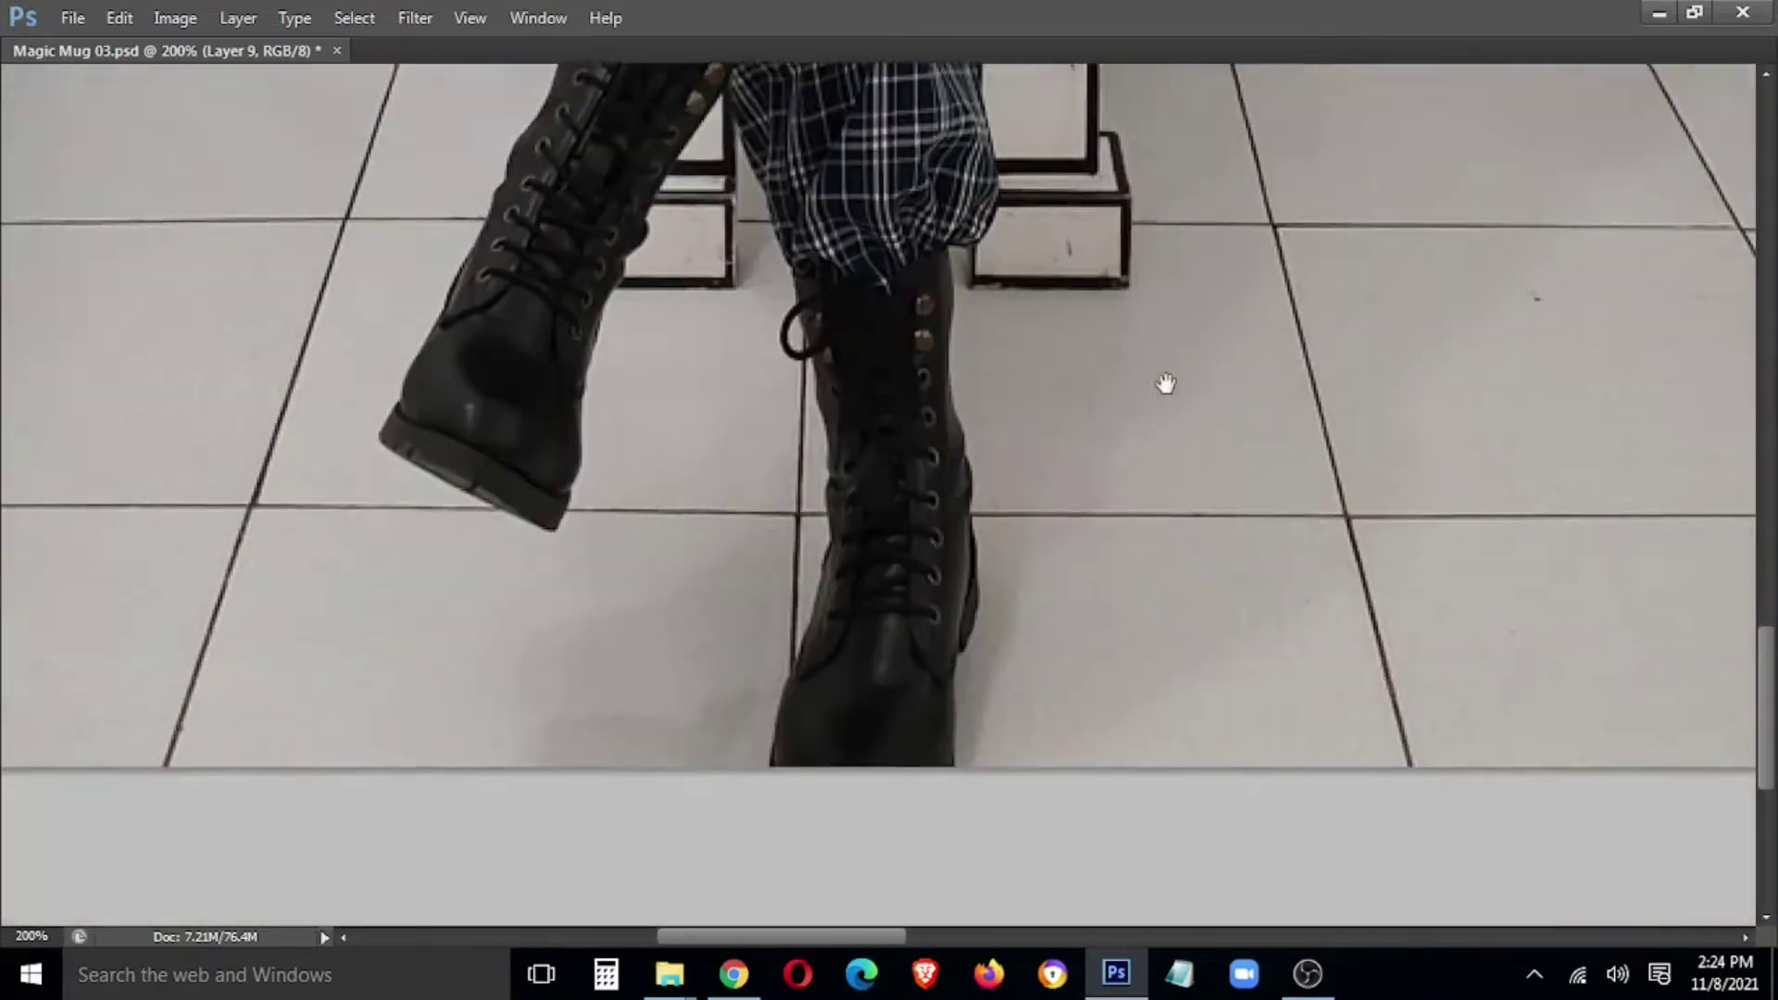
{"action": "left_click_drag", "start_coordinate": [1045, 483], "coordinate": [1047, 479]}
{"action": "left_click", "coordinate": [1020, 546]}
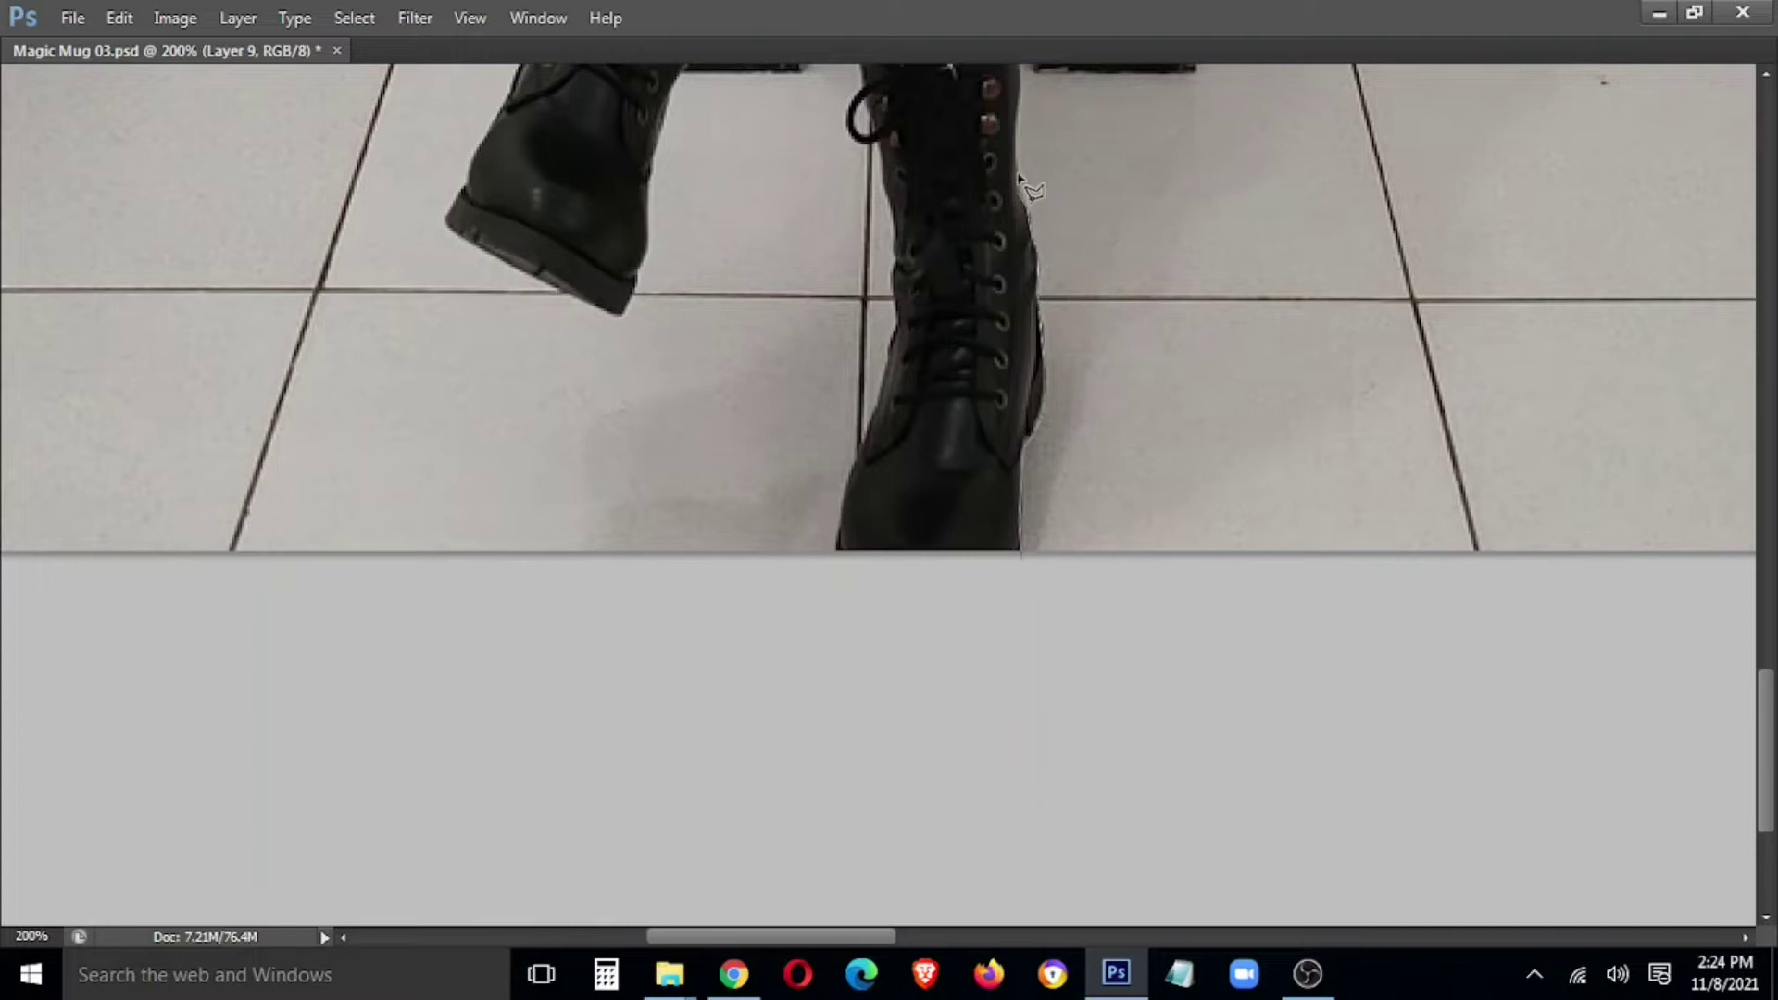
{"action": "left_click_drag", "start_coordinate": [1028, 139], "coordinate": [917, 426]}
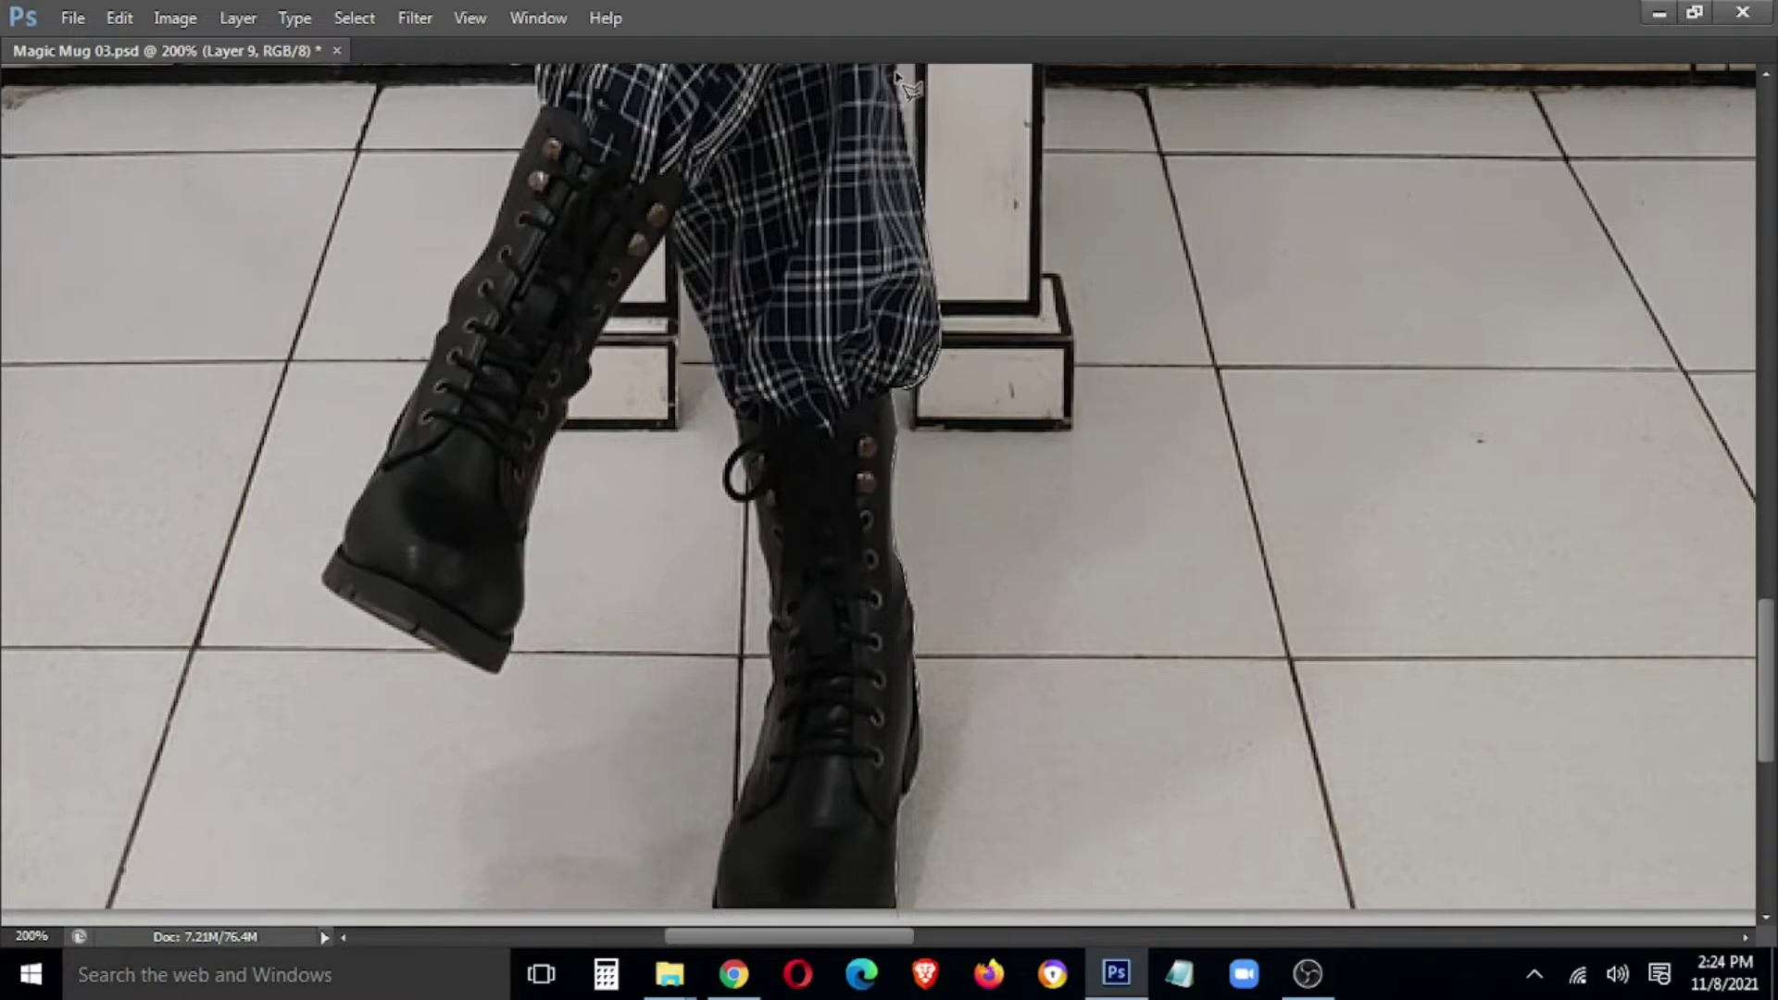
{"action": "left_click_drag", "start_coordinate": [908, 86], "coordinate": [857, 526]}
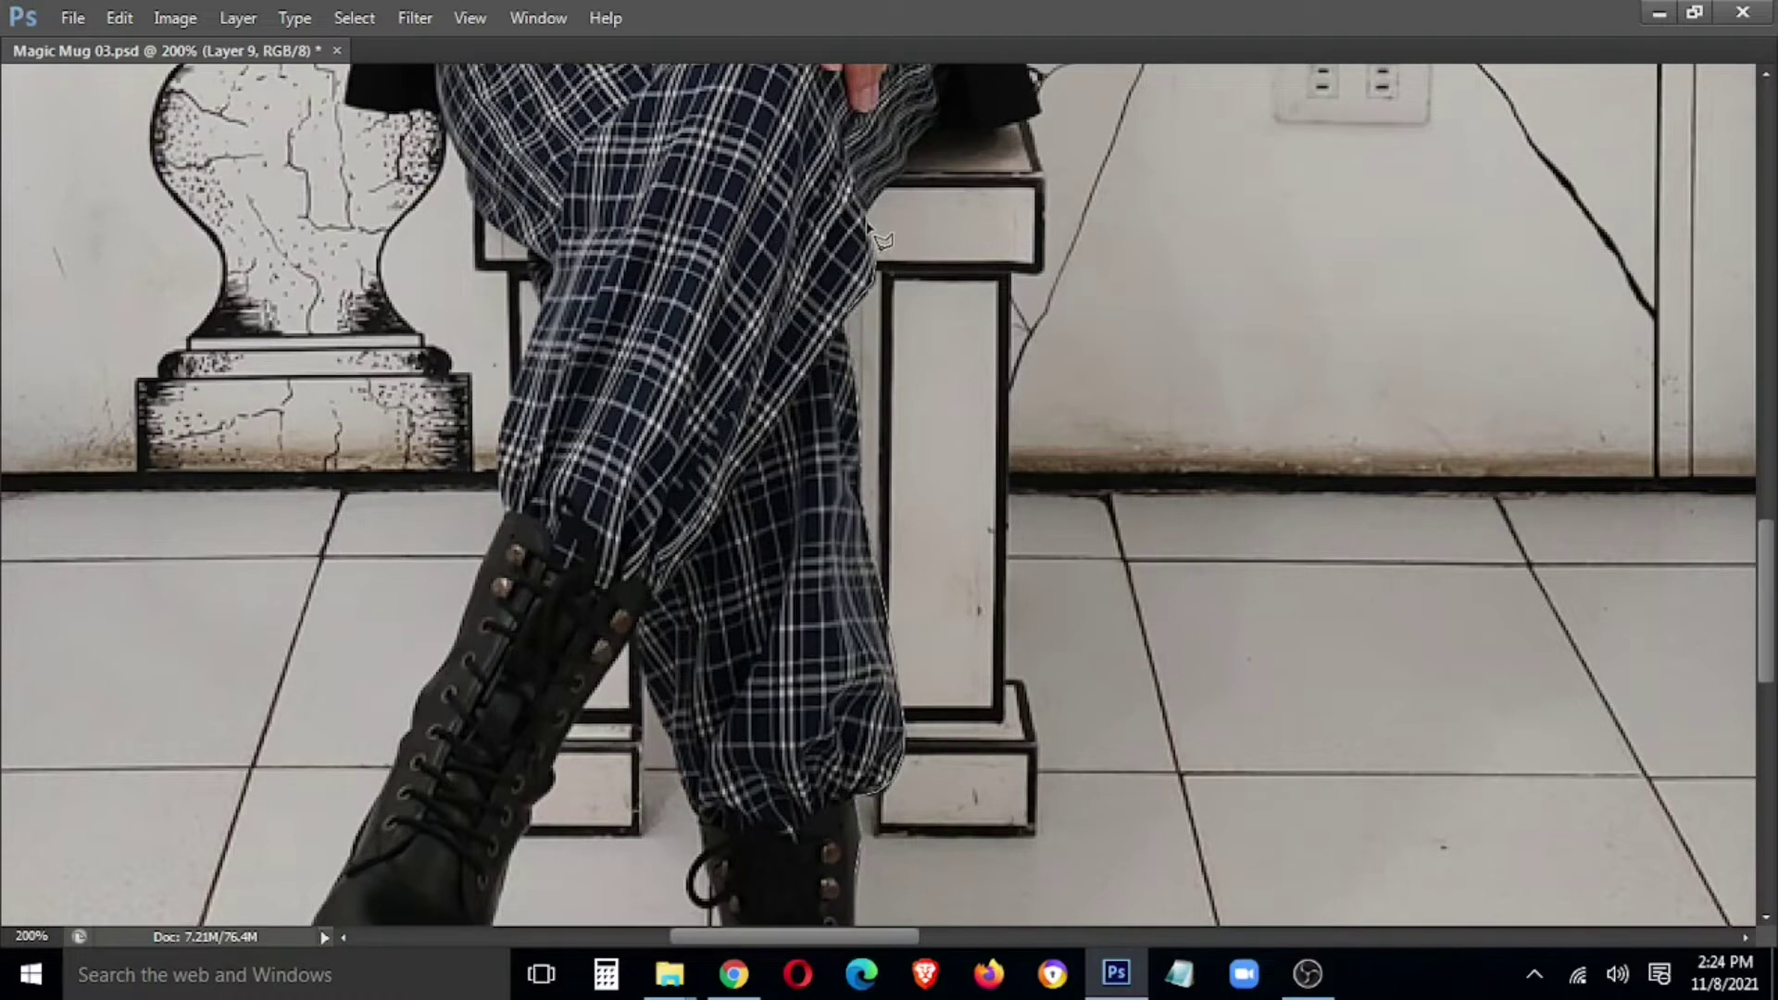
- Continue the lasso outline up the crossed knee, the open shirt's hem and the sleeve on the image's right side
{"action": "left_click_drag", "start_coordinate": [881, 239], "coordinate": [822, 706]}
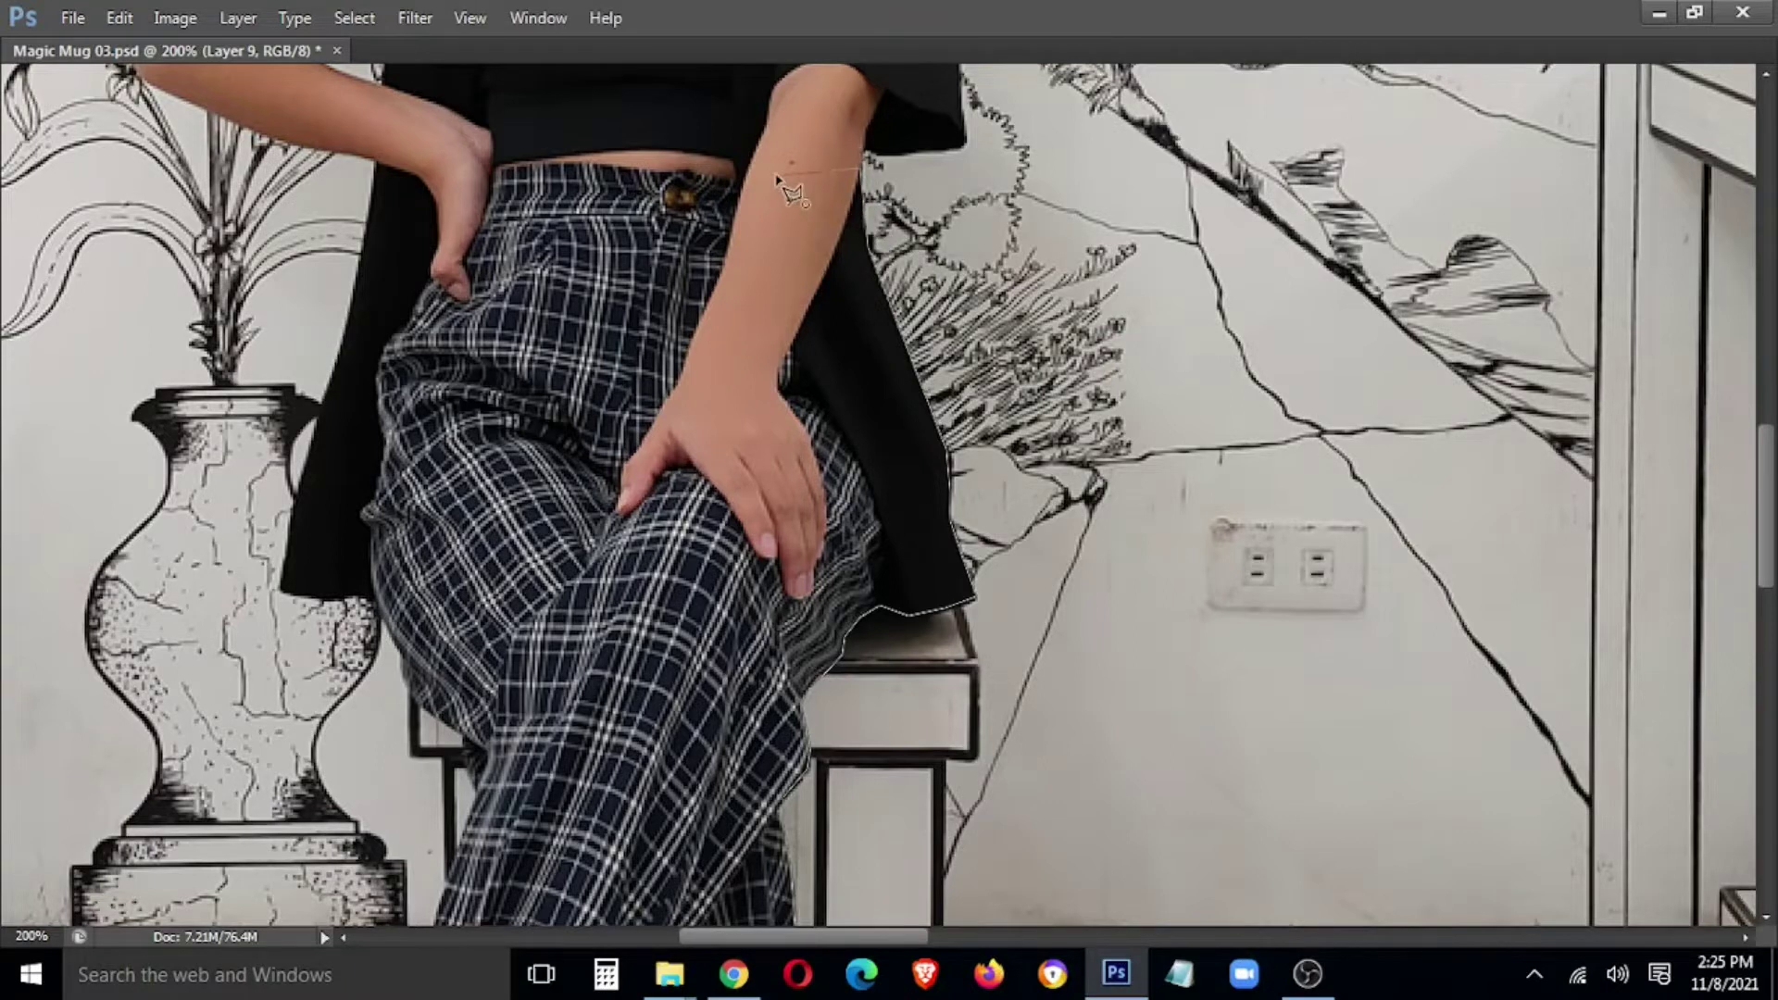
{"action": "scroll", "coordinate": [776, 181], "scroll_direction": "up", "scroll_amount": 2}
{"action": "left_click_drag", "start_coordinate": [909, 193], "coordinate": [667, 531]}
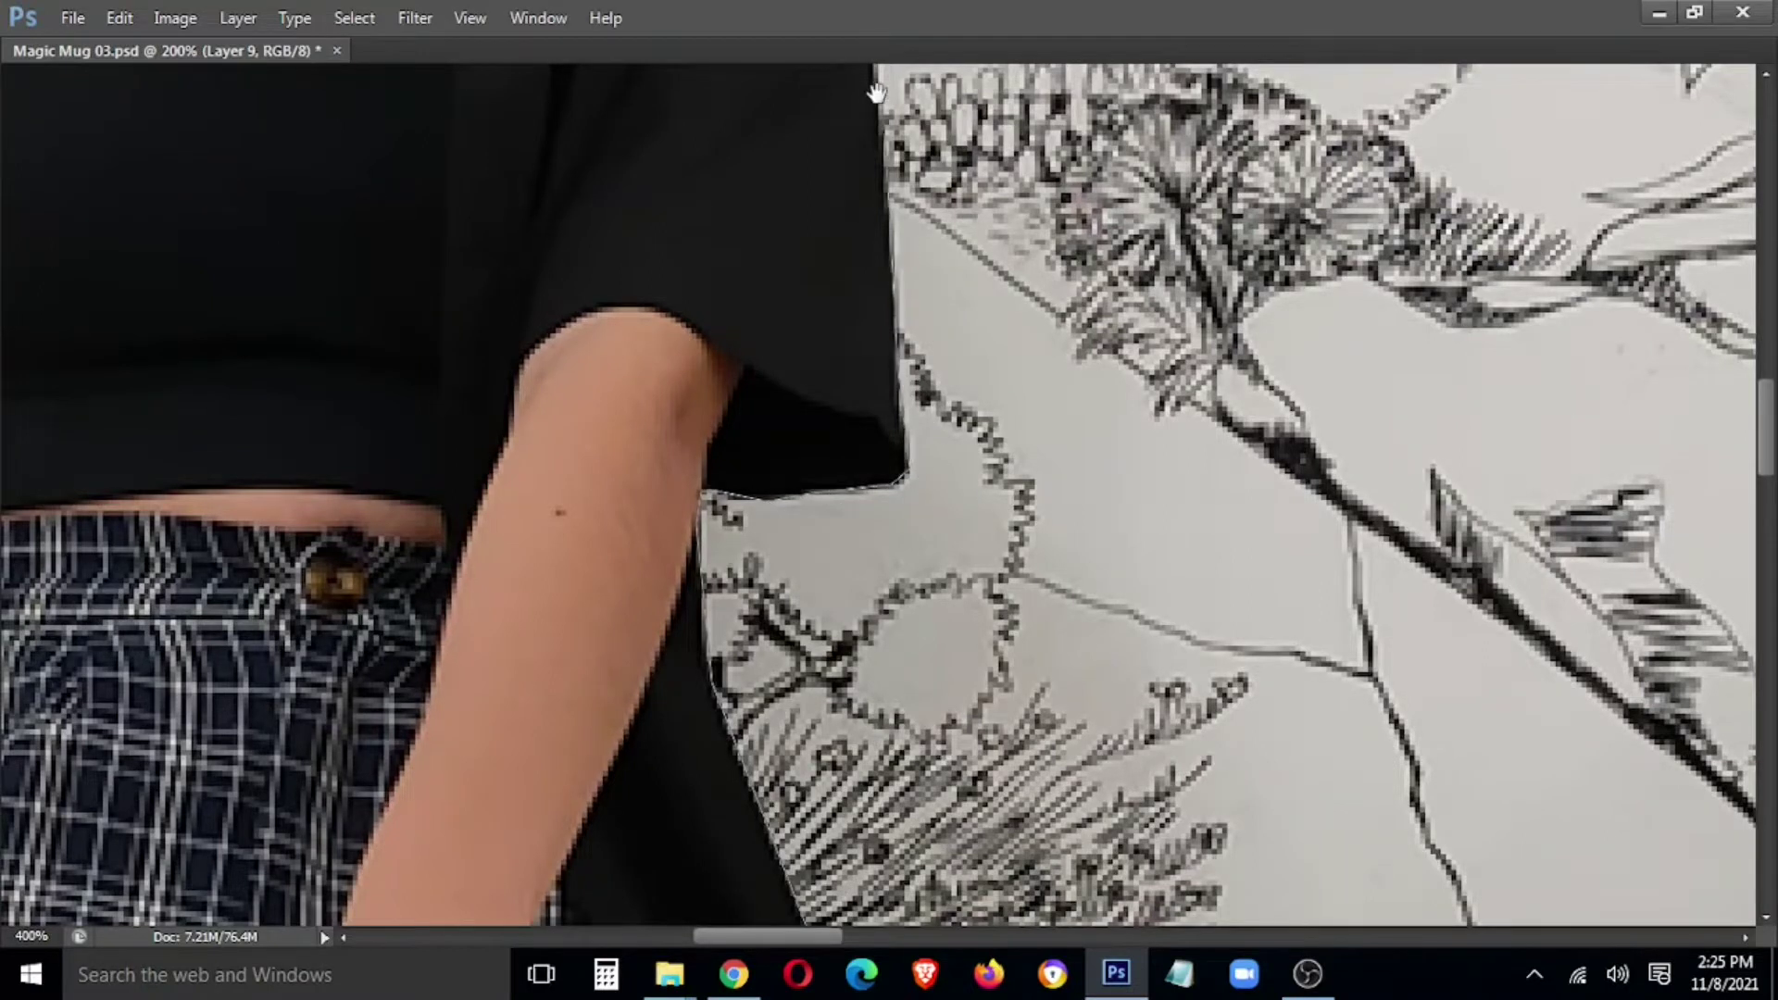
{"action": "left_click_drag", "start_coordinate": [875, 93], "coordinate": [880, 602]}
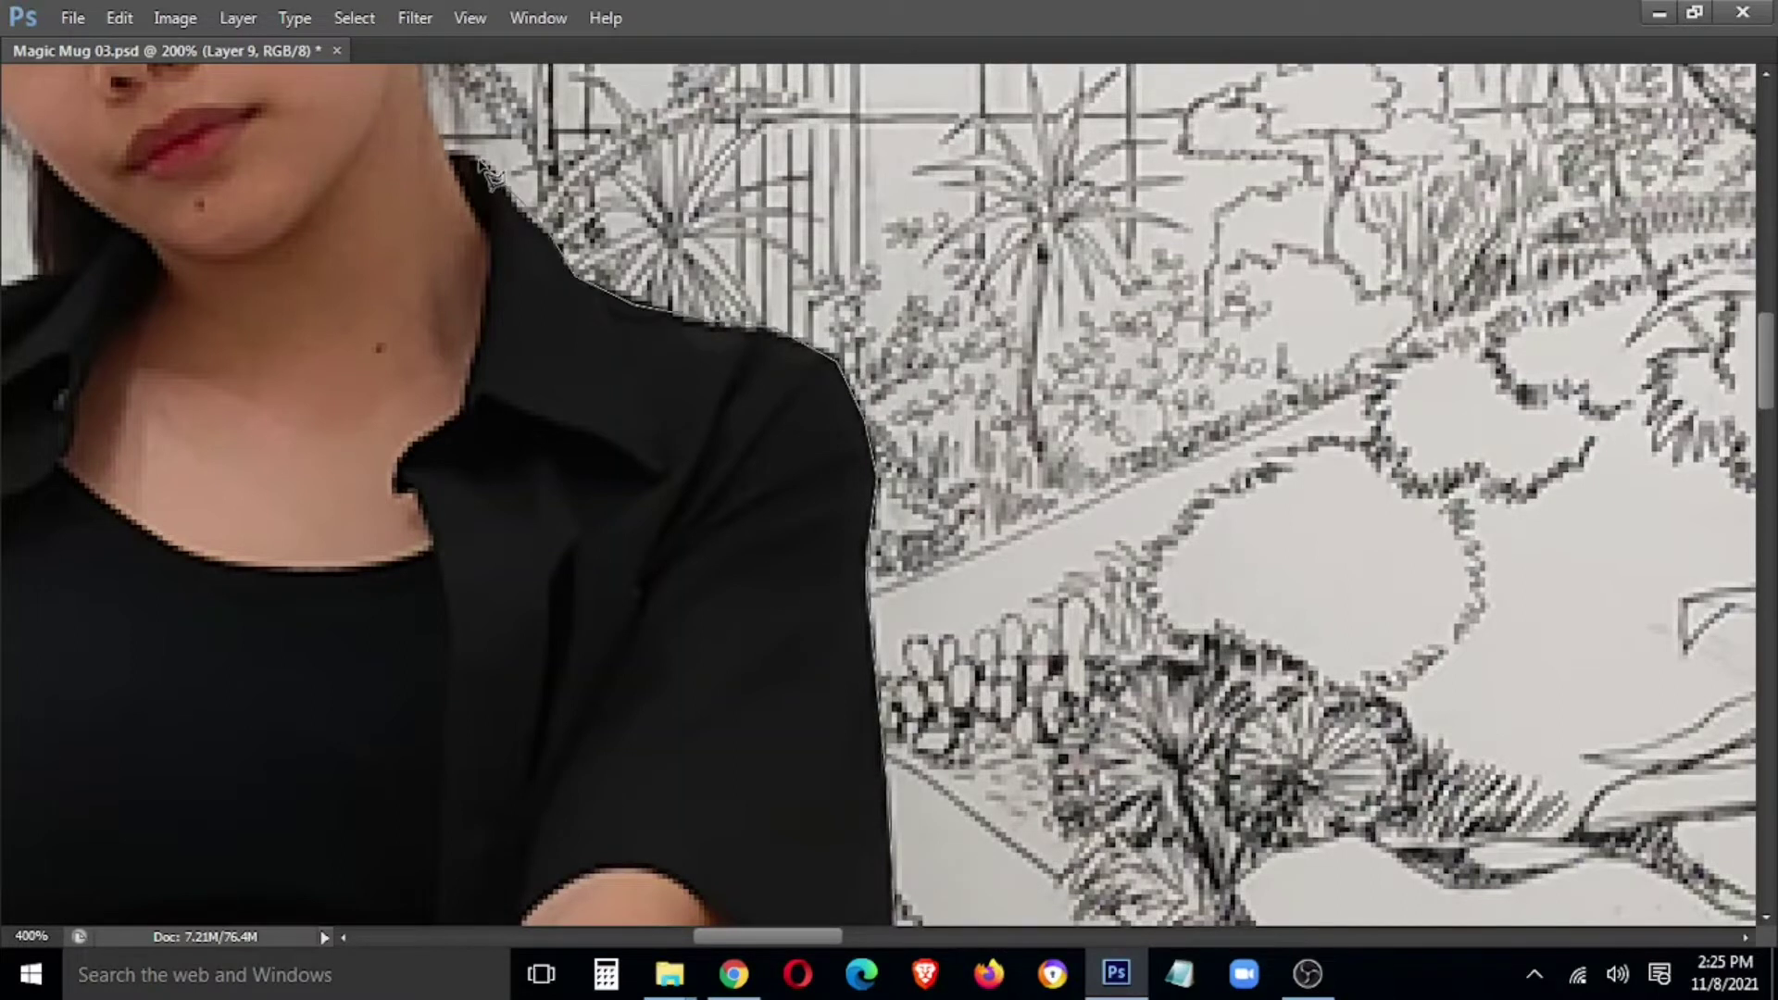
- Trace the lasso outline over the shoulder, neck and ear, around the hair and down the other side of the face
{"action": "left_click_drag", "start_coordinate": [436, 101], "coordinate": [576, 563]}
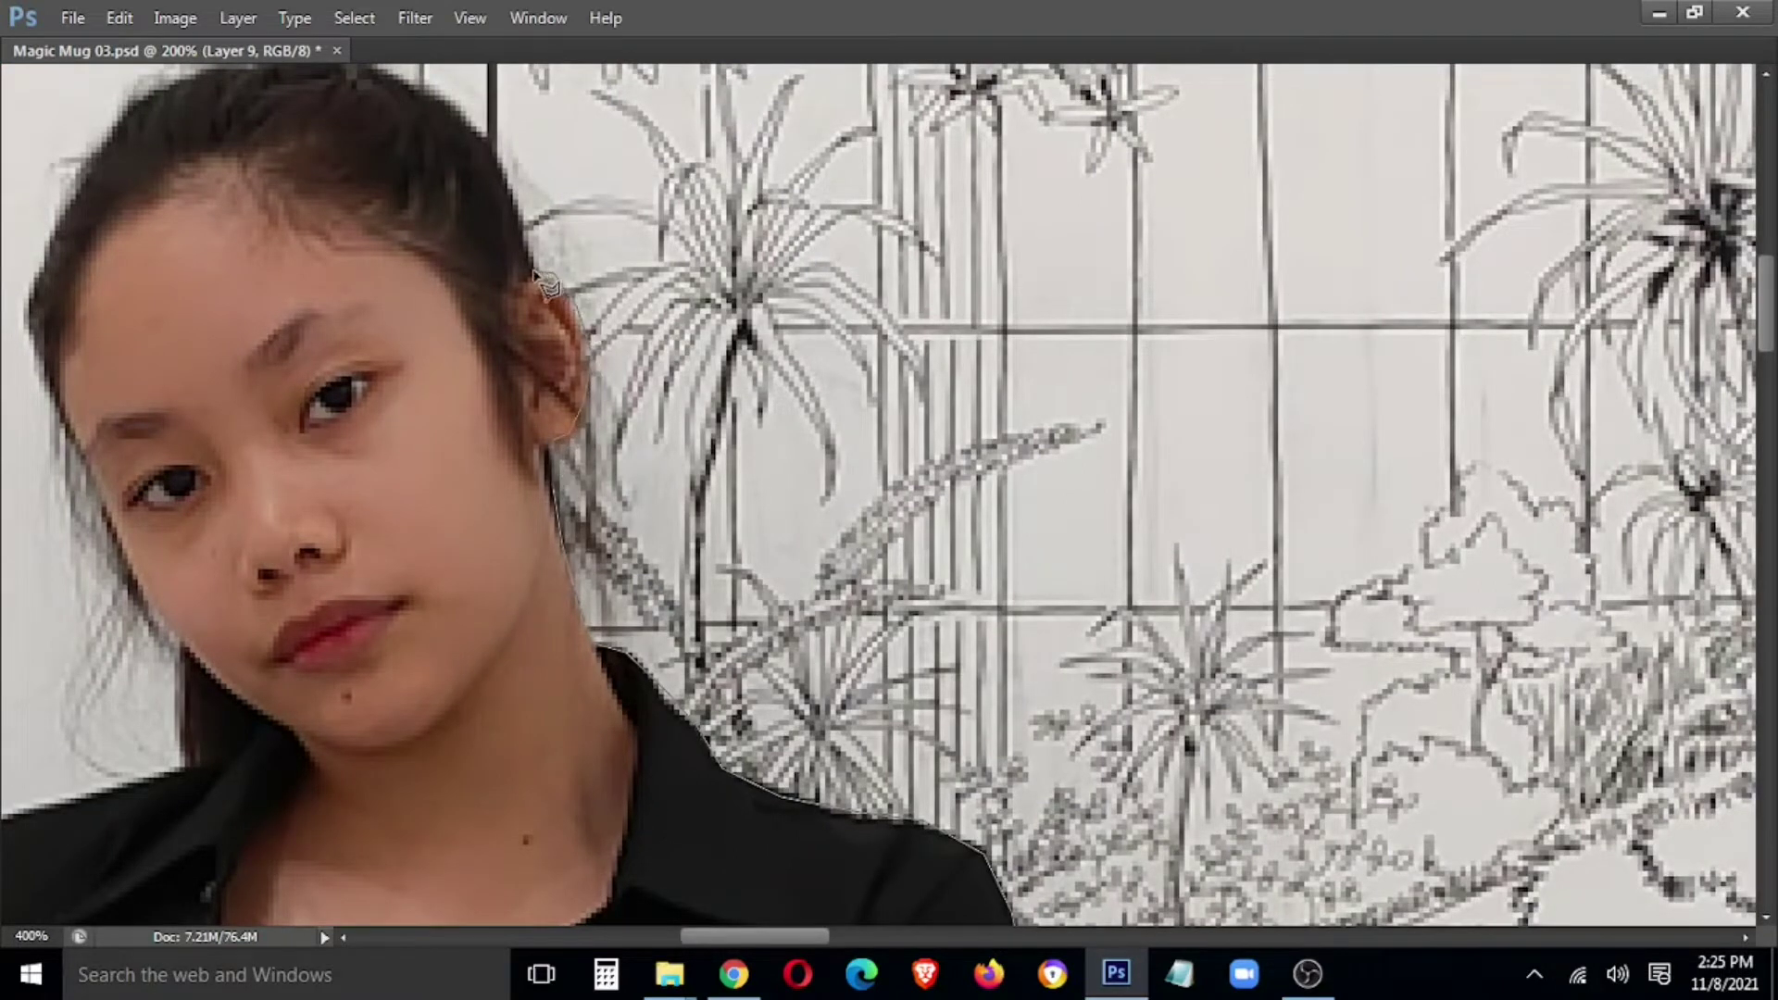
{"action": "left_click_drag", "start_coordinate": [514, 194], "coordinate": [761, 435]}
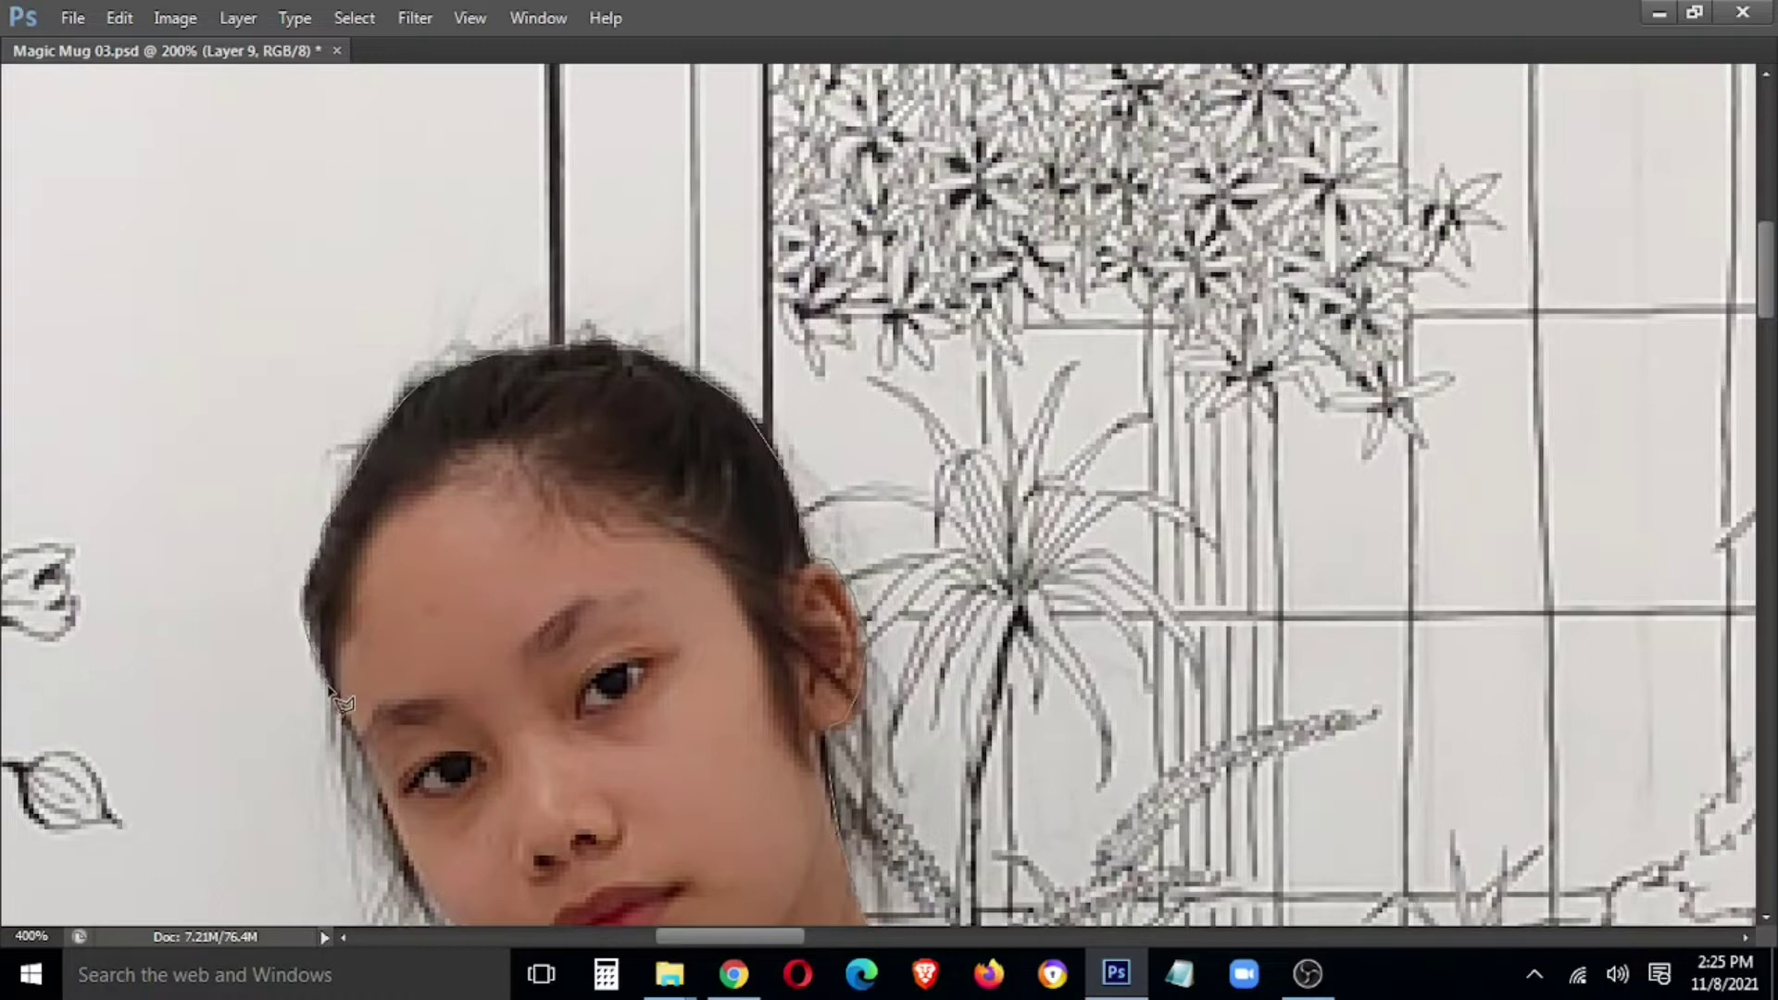
{"action": "left_click_drag", "start_coordinate": [378, 768], "coordinate": [398, 493]}
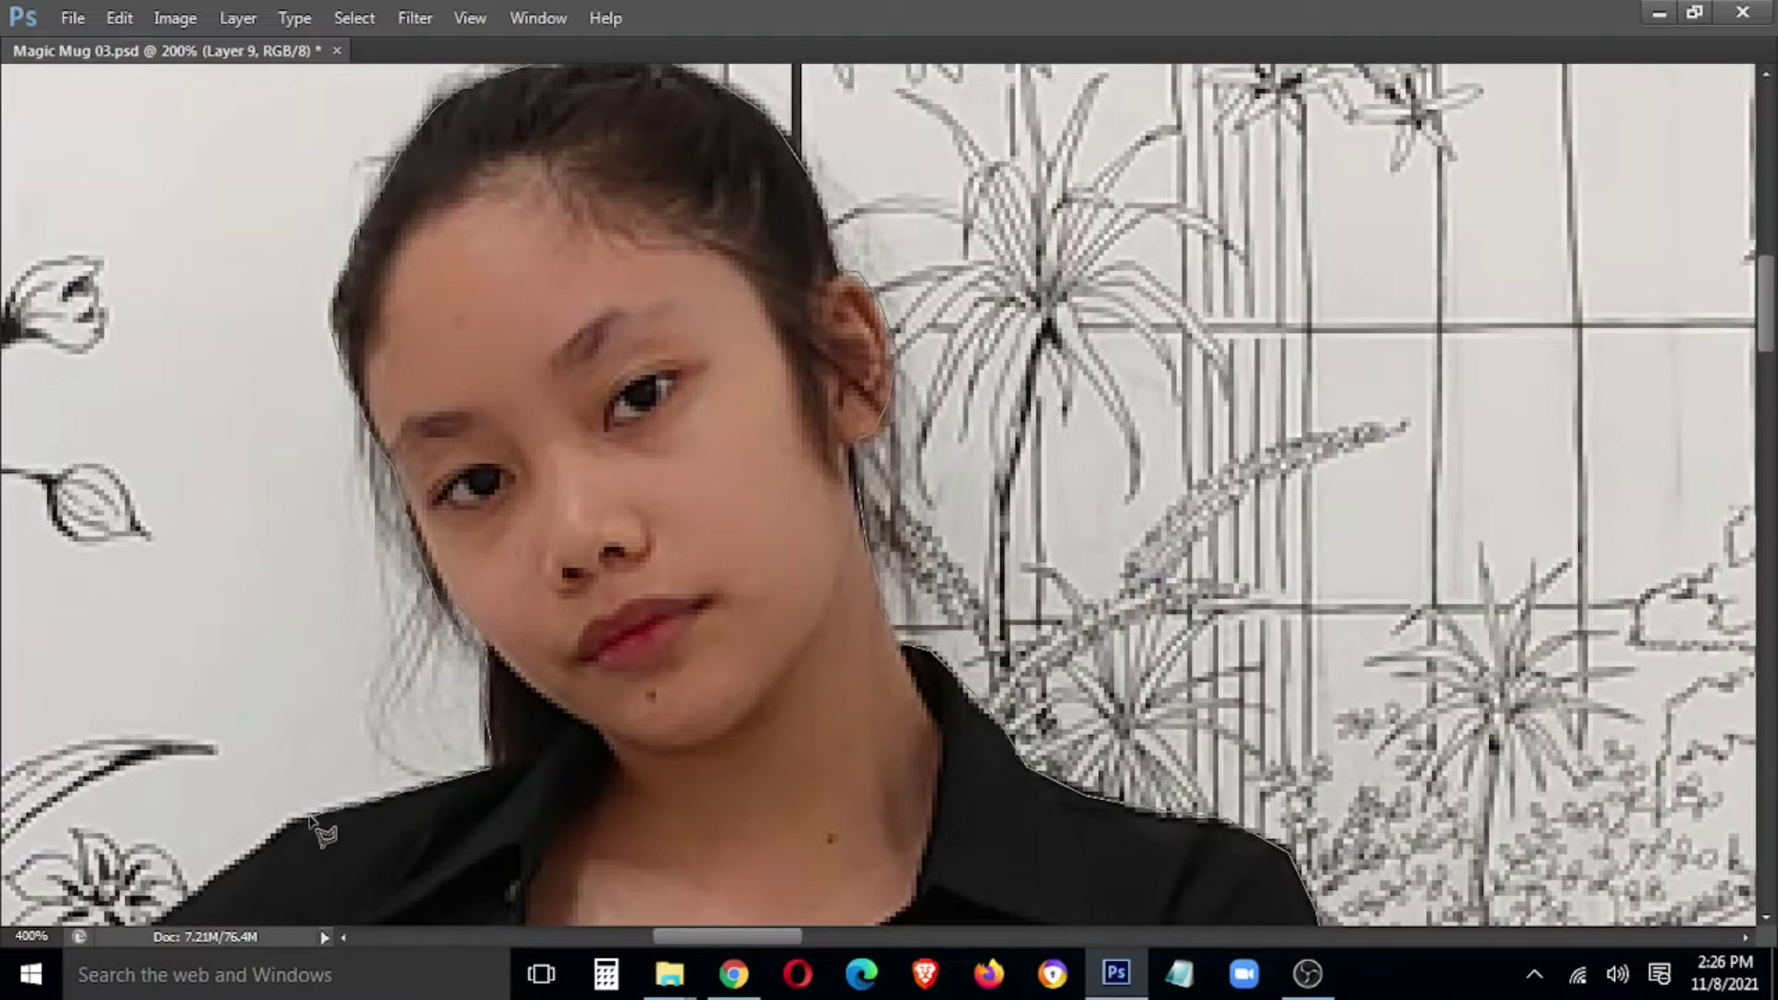
- Trace the lasso outline along the bent arm, elbow and open shirt, then down the trouser leg to the raised boot
{"action": "left_click_drag", "start_coordinate": [193, 917], "coordinate": [891, 340]}
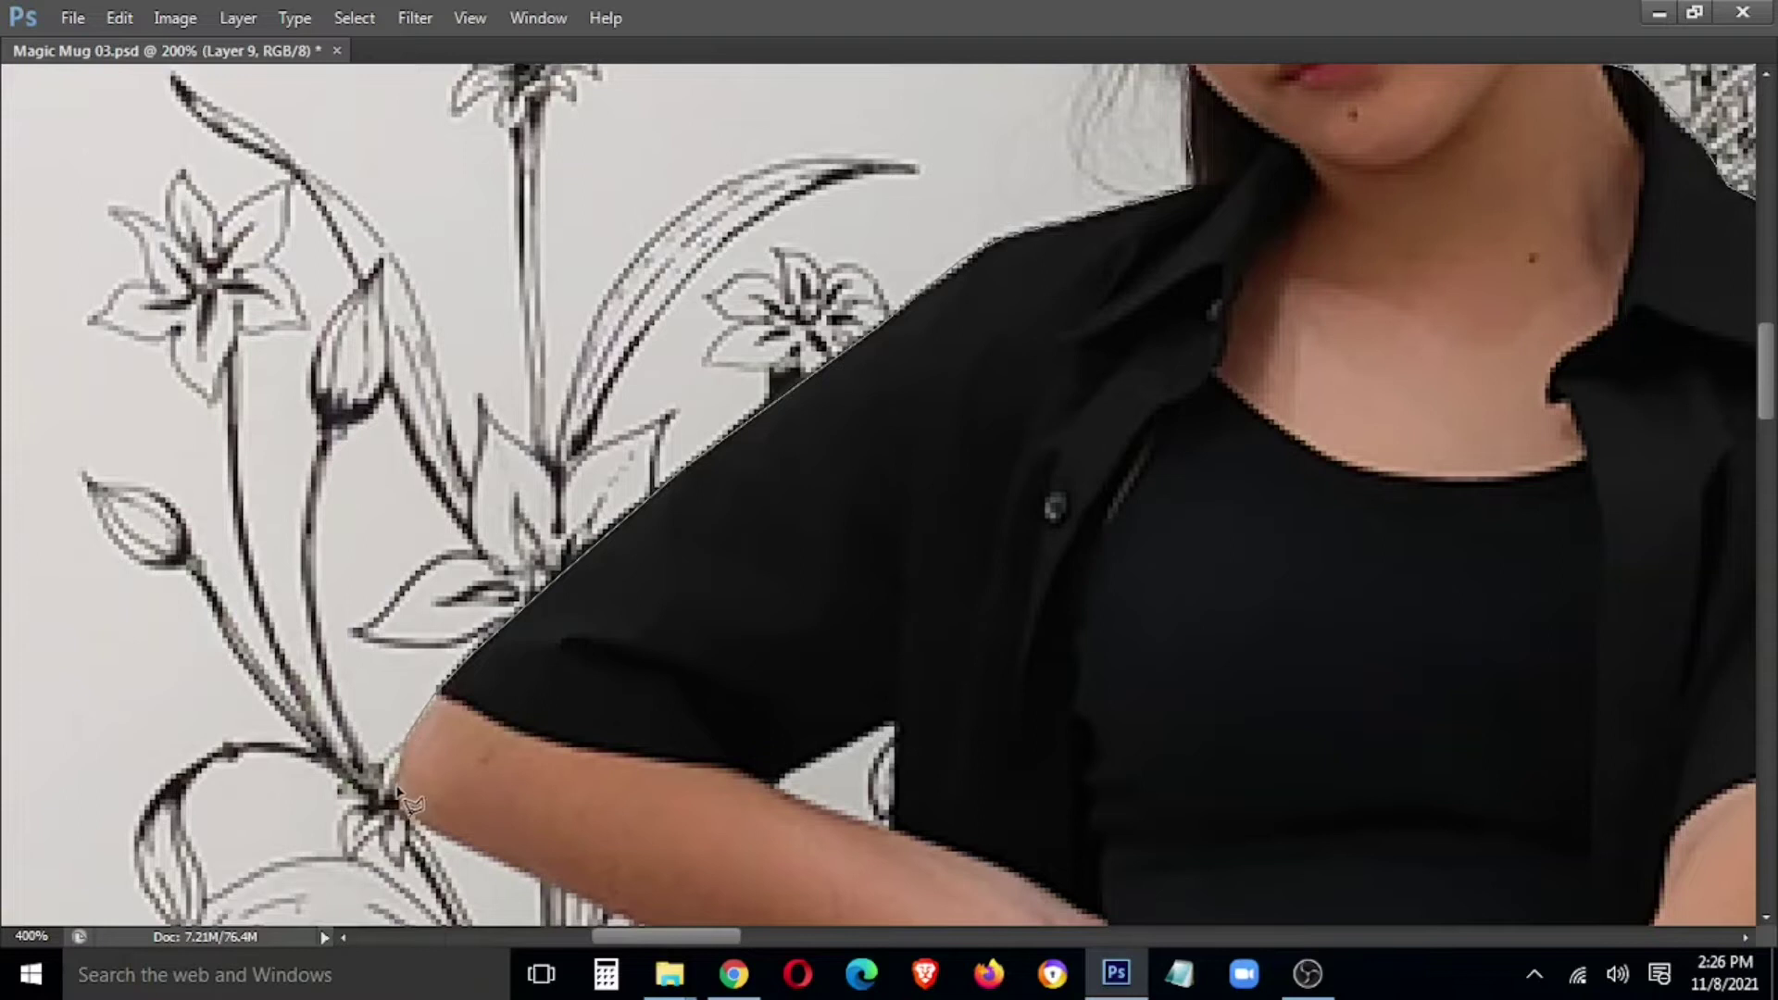
{"action": "scroll", "coordinate": [389, 350], "scroll_direction": "down", "scroll_amount": 5}
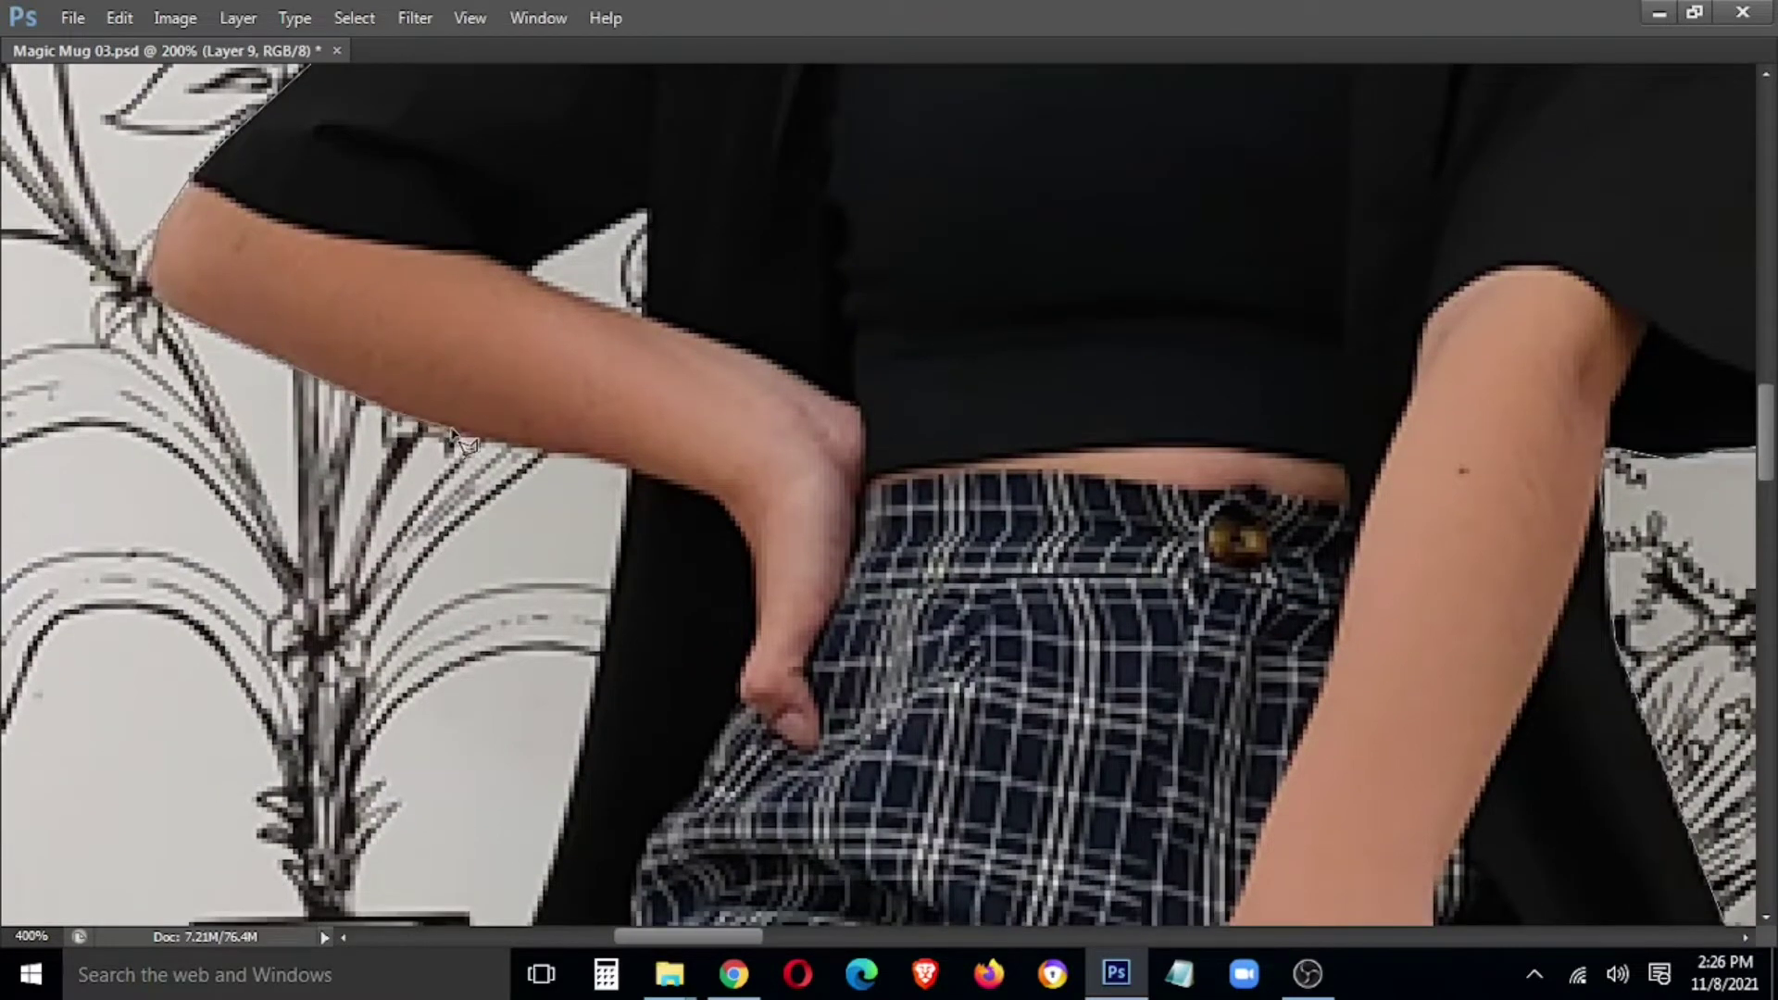
{"action": "left_click", "coordinate": [628, 468]}
{"action": "left_click", "coordinate": [613, 573]}
{"action": "scroll", "coordinate": [593, 704], "scroll_direction": "down", "scroll_amount": 6}
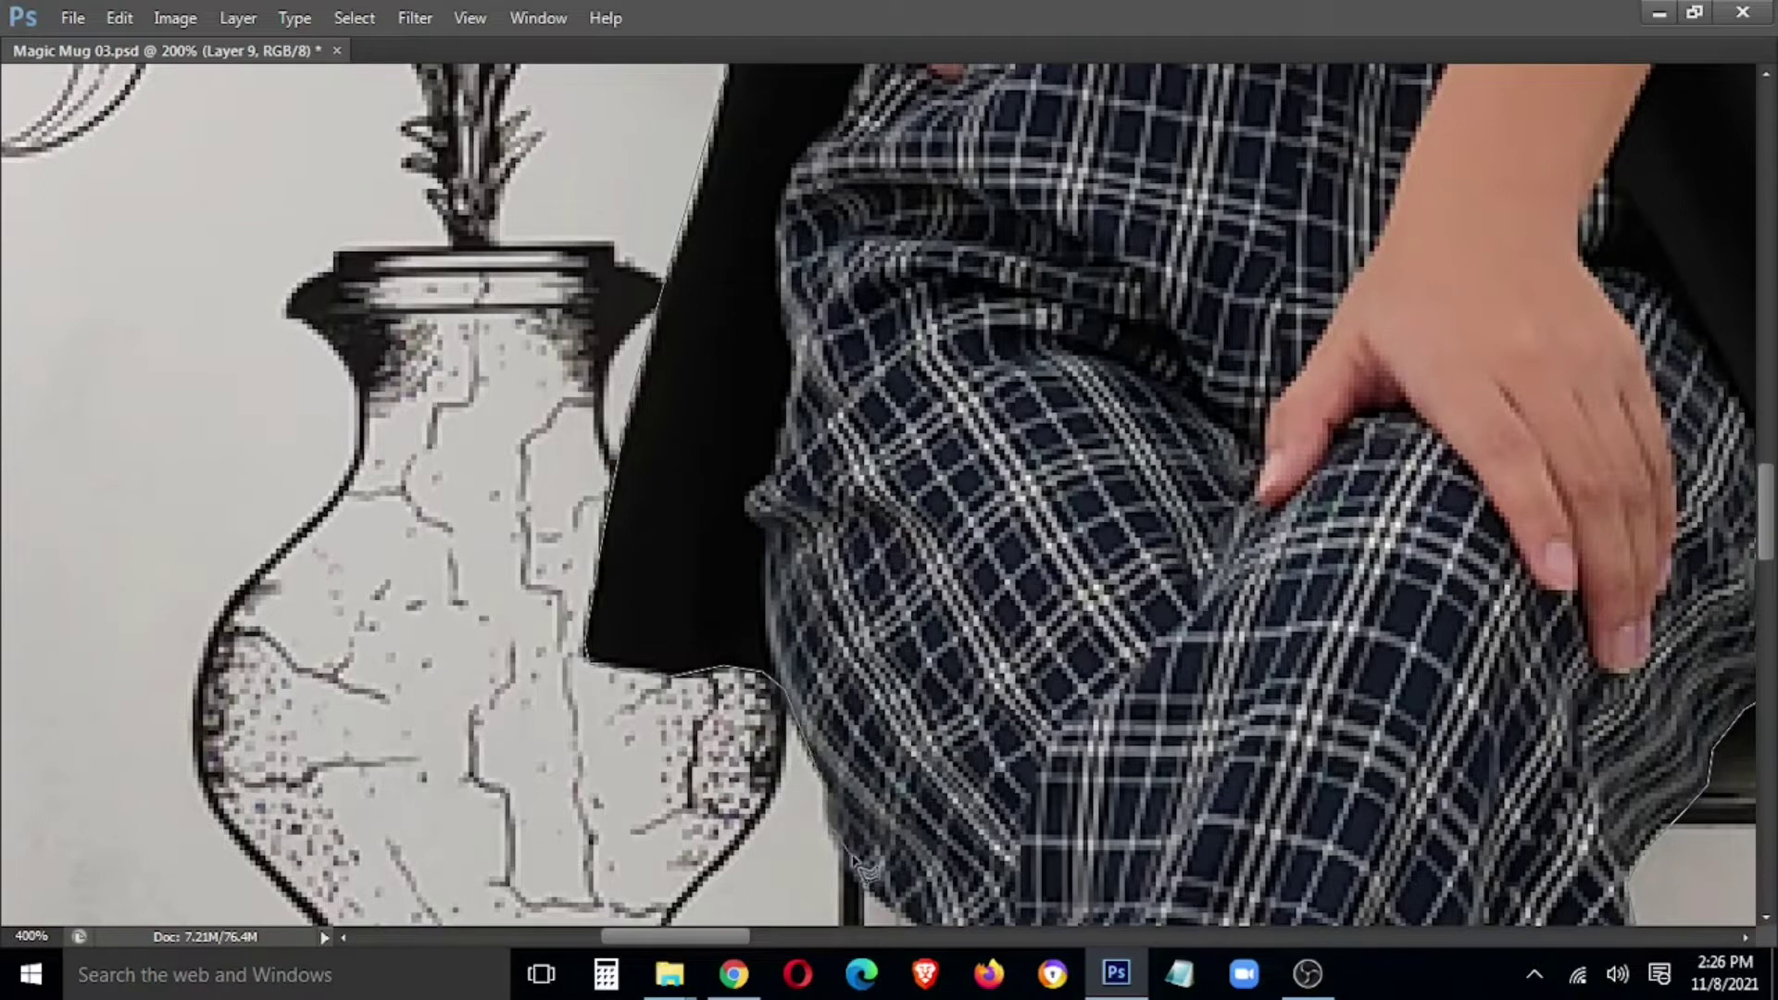
{"action": "scroll", "coordinate": [911, 882], "scroll_direction": "down", "scroll_amount": 7}
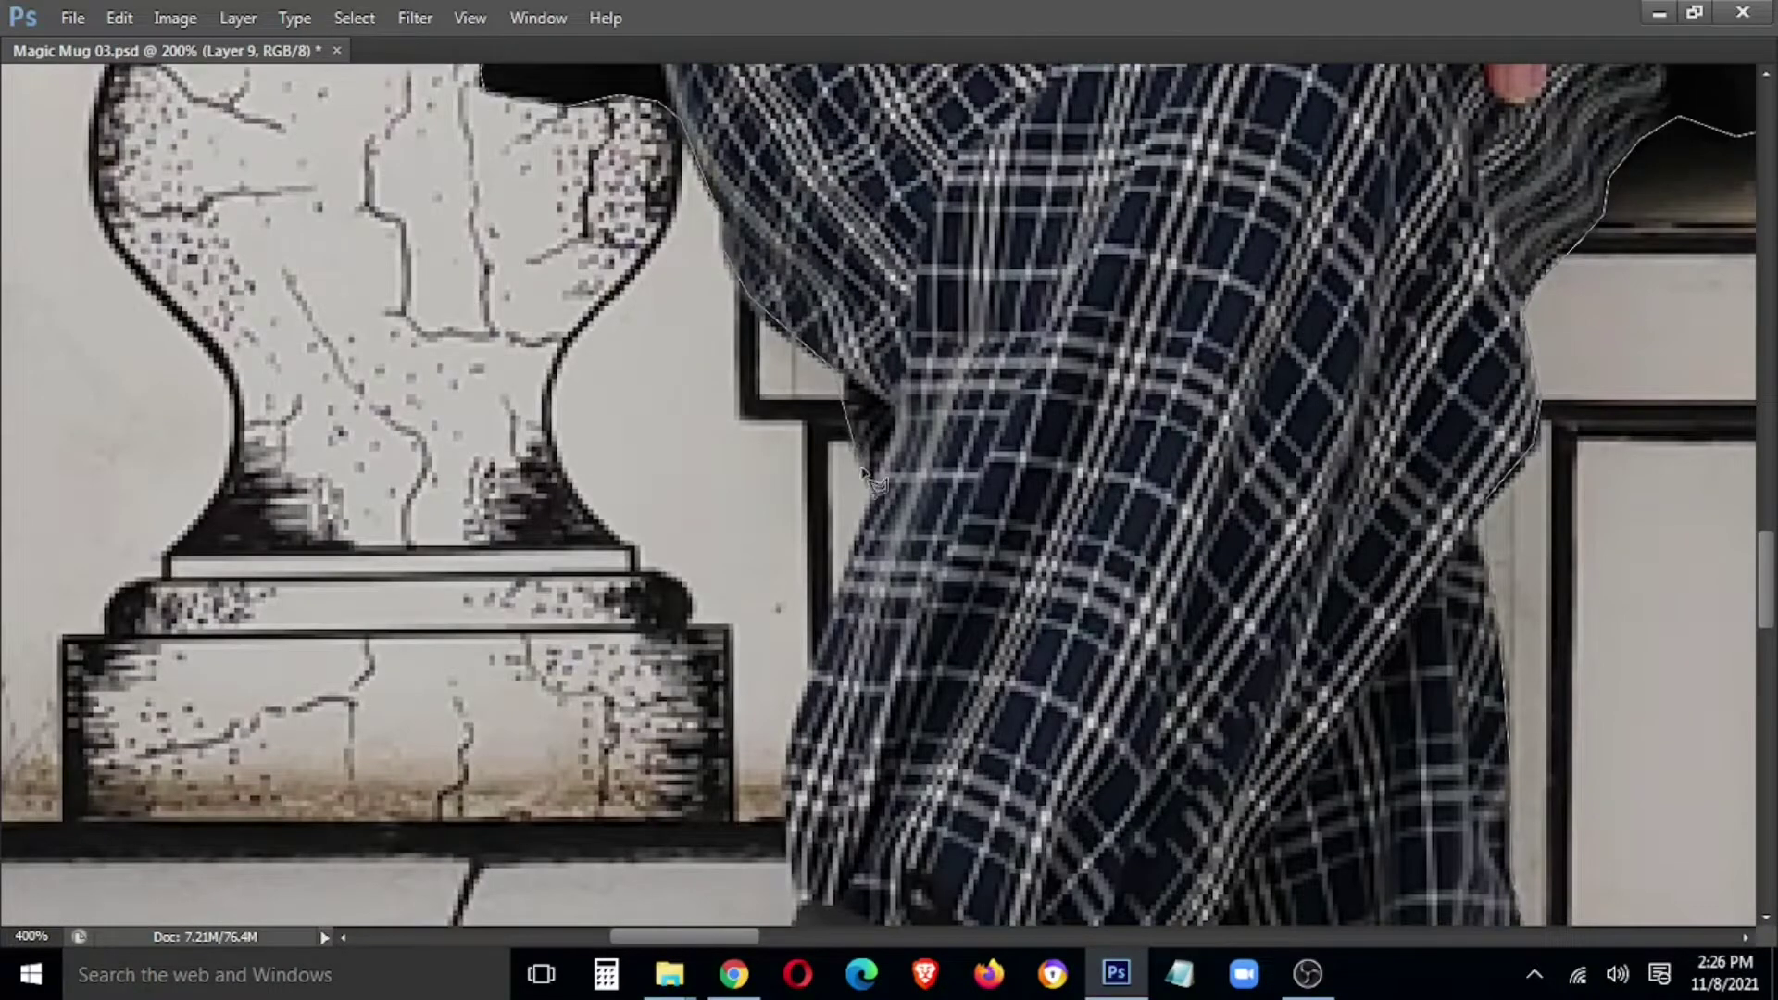
{"action": "scroll", "coordinate": [783, 727], "scroll_direction": "down", "scroll_amount": 4}
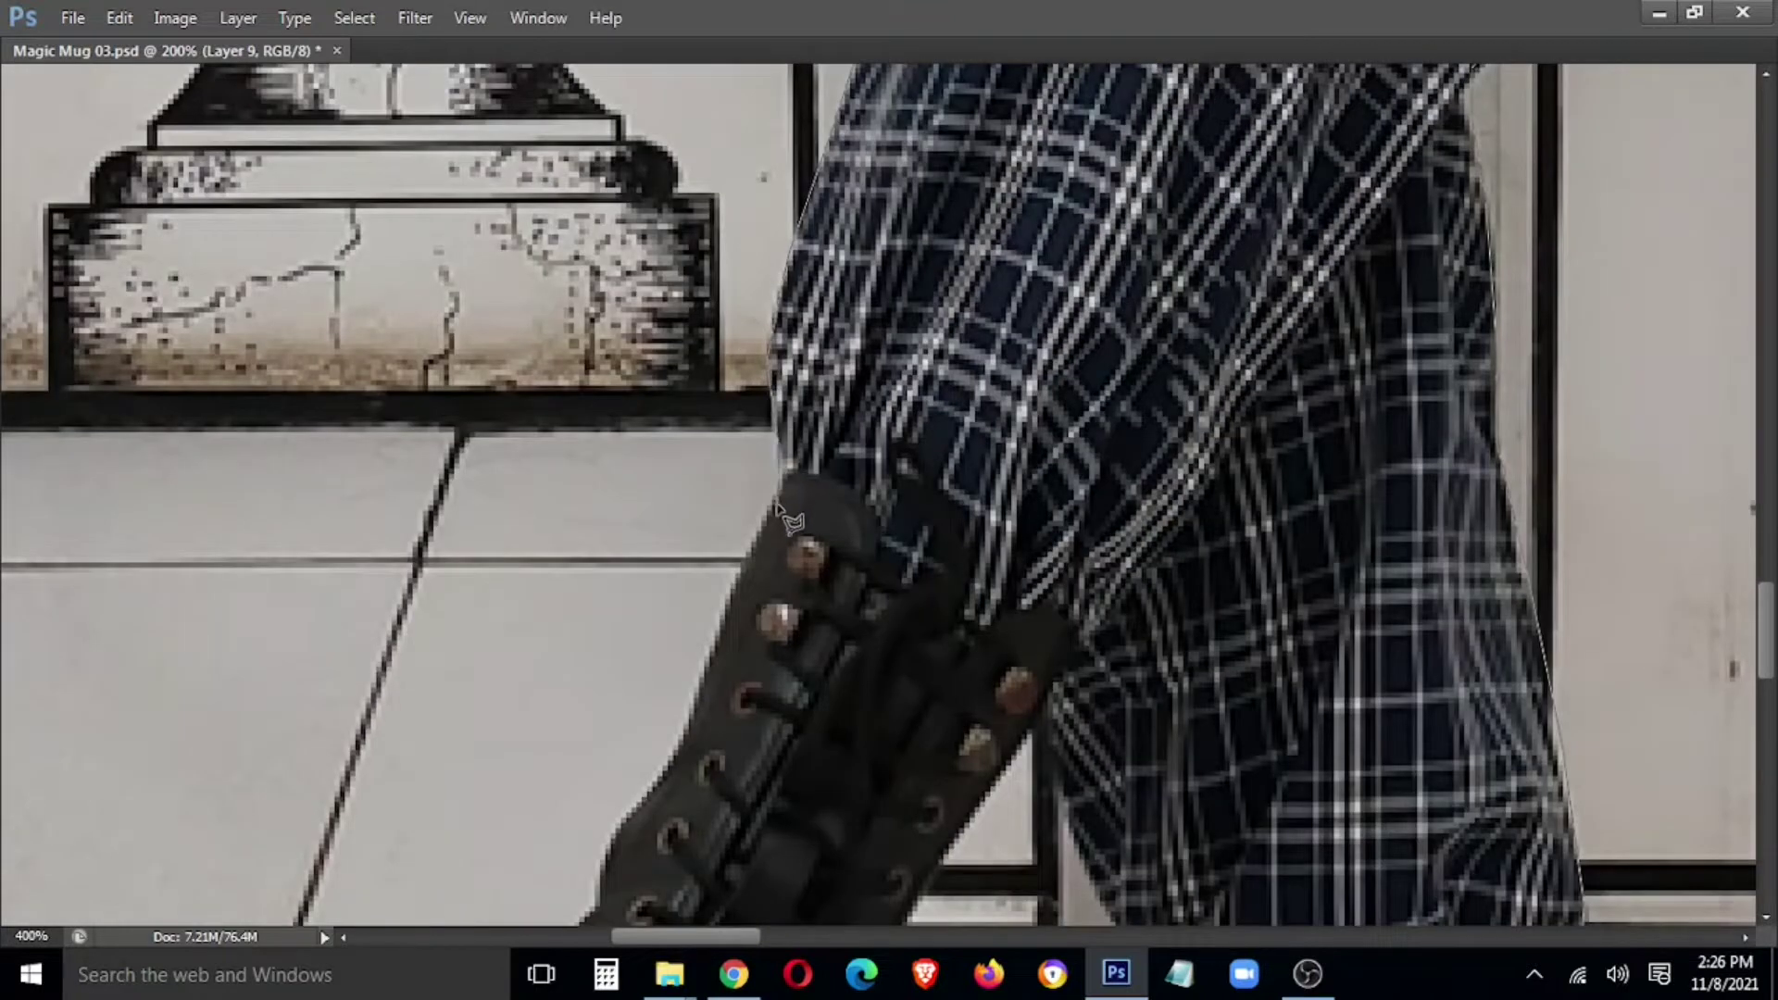
- Trace the lasso outline around the raised boot, from its upper cuff around the sole and back up the inner side
{"action": "left_click_drag", "start_coordinate": [741, 562], "coordinate": [998, 67]}
{"action": "left_click", "coordinate": [960, 180]}
{"action": "left_click", "coordinate": [940, 250]}
{"action": "mouse_move", "coordinate": [746, 421]}
{"action": "left_mouse_down"}
{"action": "mouse_move", "coordinate": [681, 201]}
{"action": "mouse_move", "coordinate": [776, 224]}
{"action": "mouse_move", "coordinate": [726, 351]}
{"action": "mouse_move", "coordinate": [674, 402]}
{"action": "mouse_move", "coordinate": [593, 567]}
{"action": "left_mouse_up"}
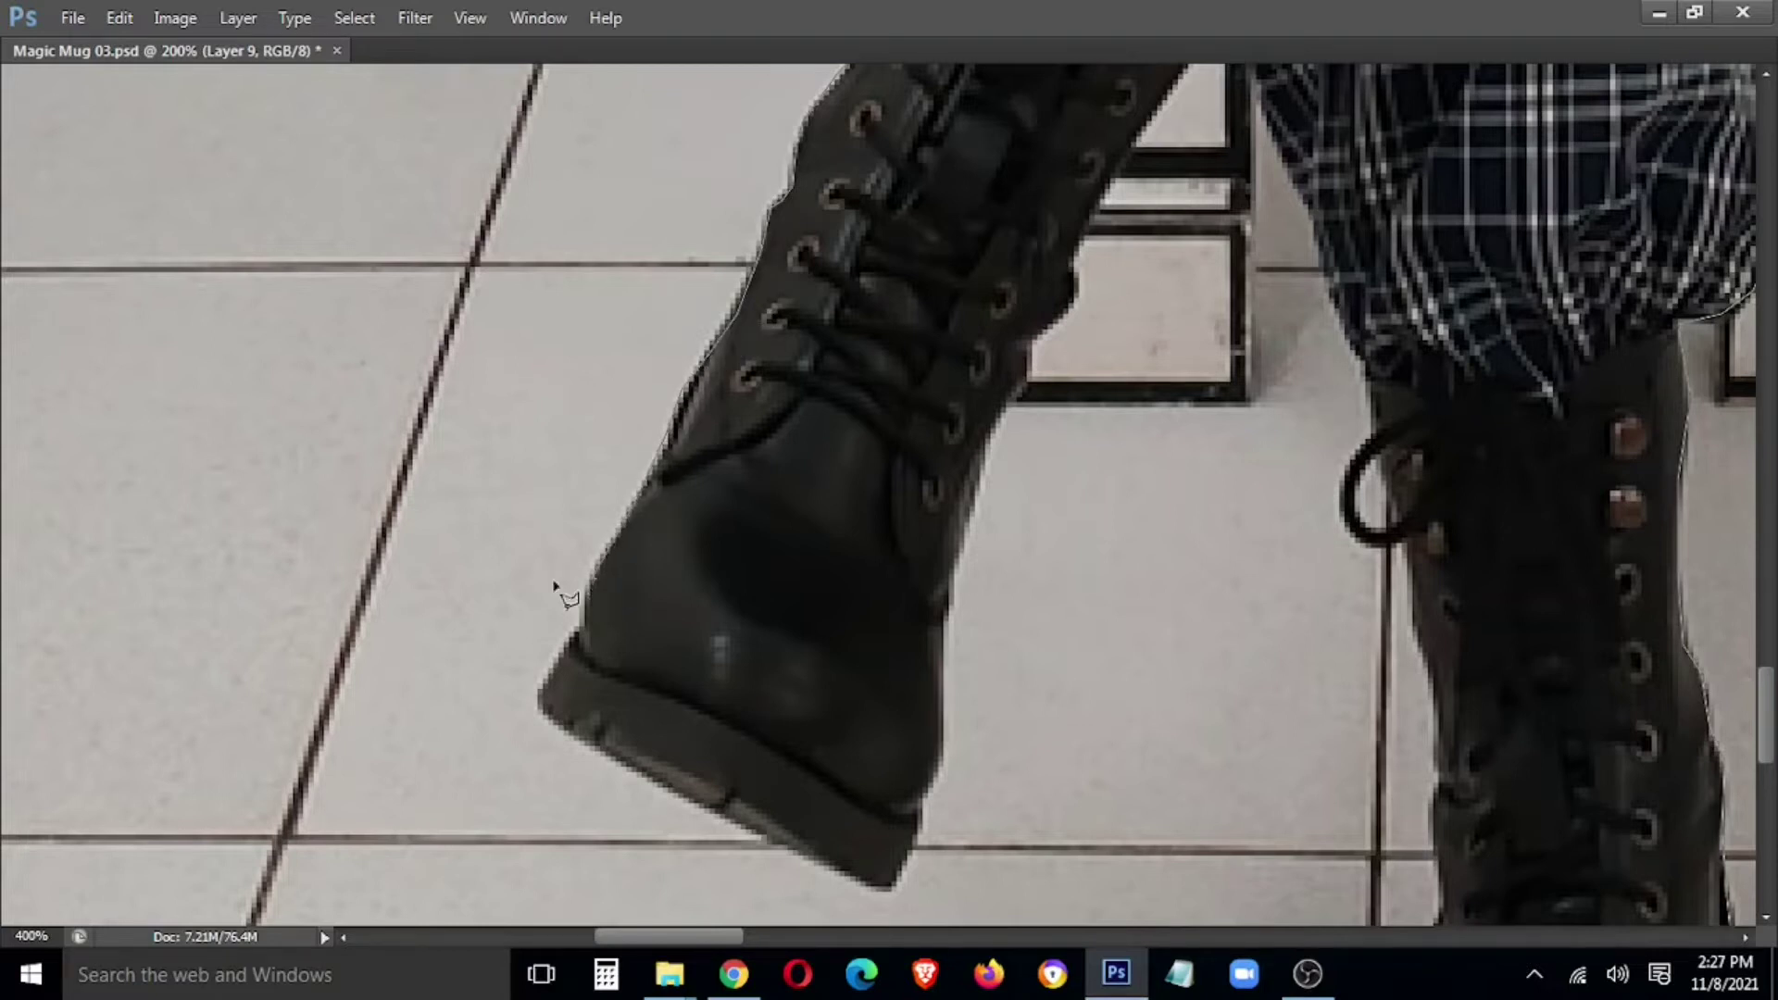
{"action": "left_click_drag", "start_coordinate": [577, 632], "coordinate": [535, 702]}
{"action": "mouse_move", "coordinate": [937, 606]}
{"action": "left_mouse_down"}
{"action": "mouse_move", "coordinate": [957, 615]}
{"action": "mouse_move", "coordinate": [949, 675]}
{"action": "mouse_move", "coordinate": [963, 558]}
{"action": "left_mouse_up"}
- Trace the gap between the legs and the standing boot's inner side, closing the lasso selection around the woman
{"action": "left_click", "coordinate": [1107, 178]}
{"action": "left_click_drag", "start_coordinate": [1112, 167], "coordinate": [964, 404]}
{"action": "left_click_drag", "start_coordinate": [1089, 220], "coordinate": [1225, 676]}
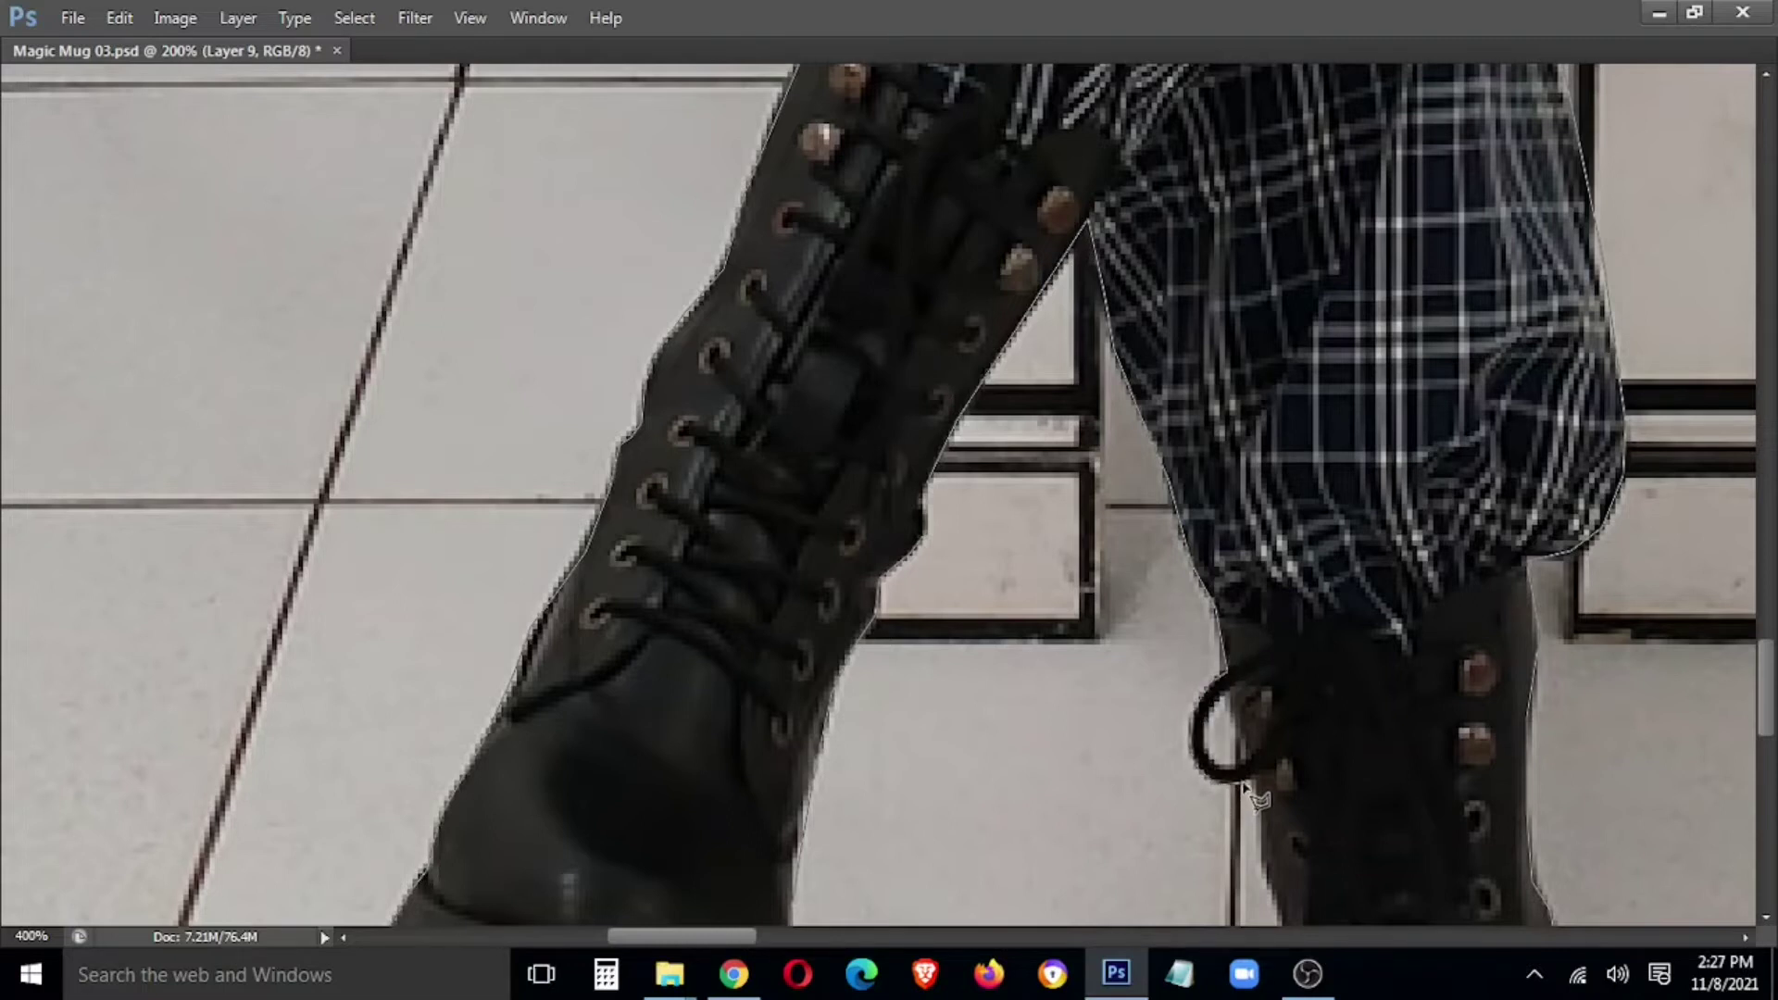
{"action": "mouse_move", "coordinate": [1261, 789]}
{"action": "left_mouse_down"}
{"action": "mouse_move", "coordinate": [1273, 884]}
{"action": "mouse_move", "coordinate": [1131, 457]}
{"action": "left_mouse_up"}
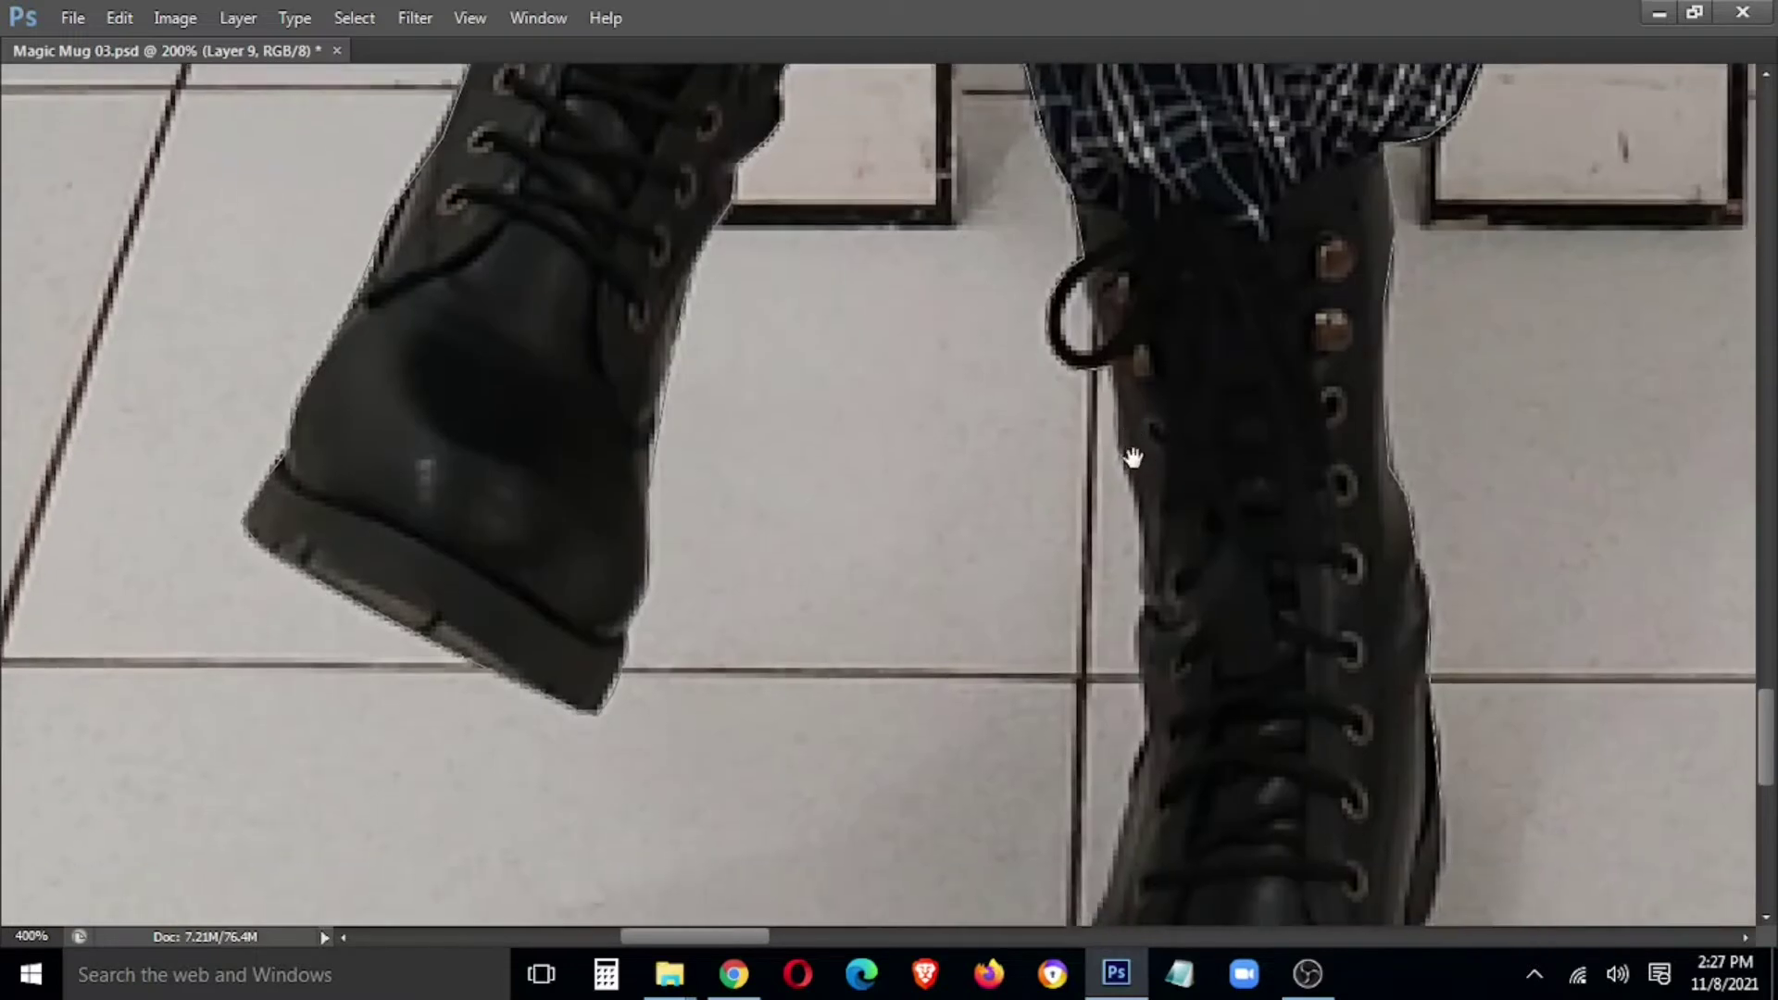
{"action": "left_click", "coordinate": [1138, 520]}
{"action": "mouse_move", "coordinate": [1148, 727]}
{"action": "left_mouse_down"}
{"action": "mouse_move", "coordinate": [1129, 818]}
{"action": "mouse_move", "coordinate": [1138, 453]}
{"action": "mouse_move", "coordinate": [1035, 792]}
{"action": "left_mouse_up"}
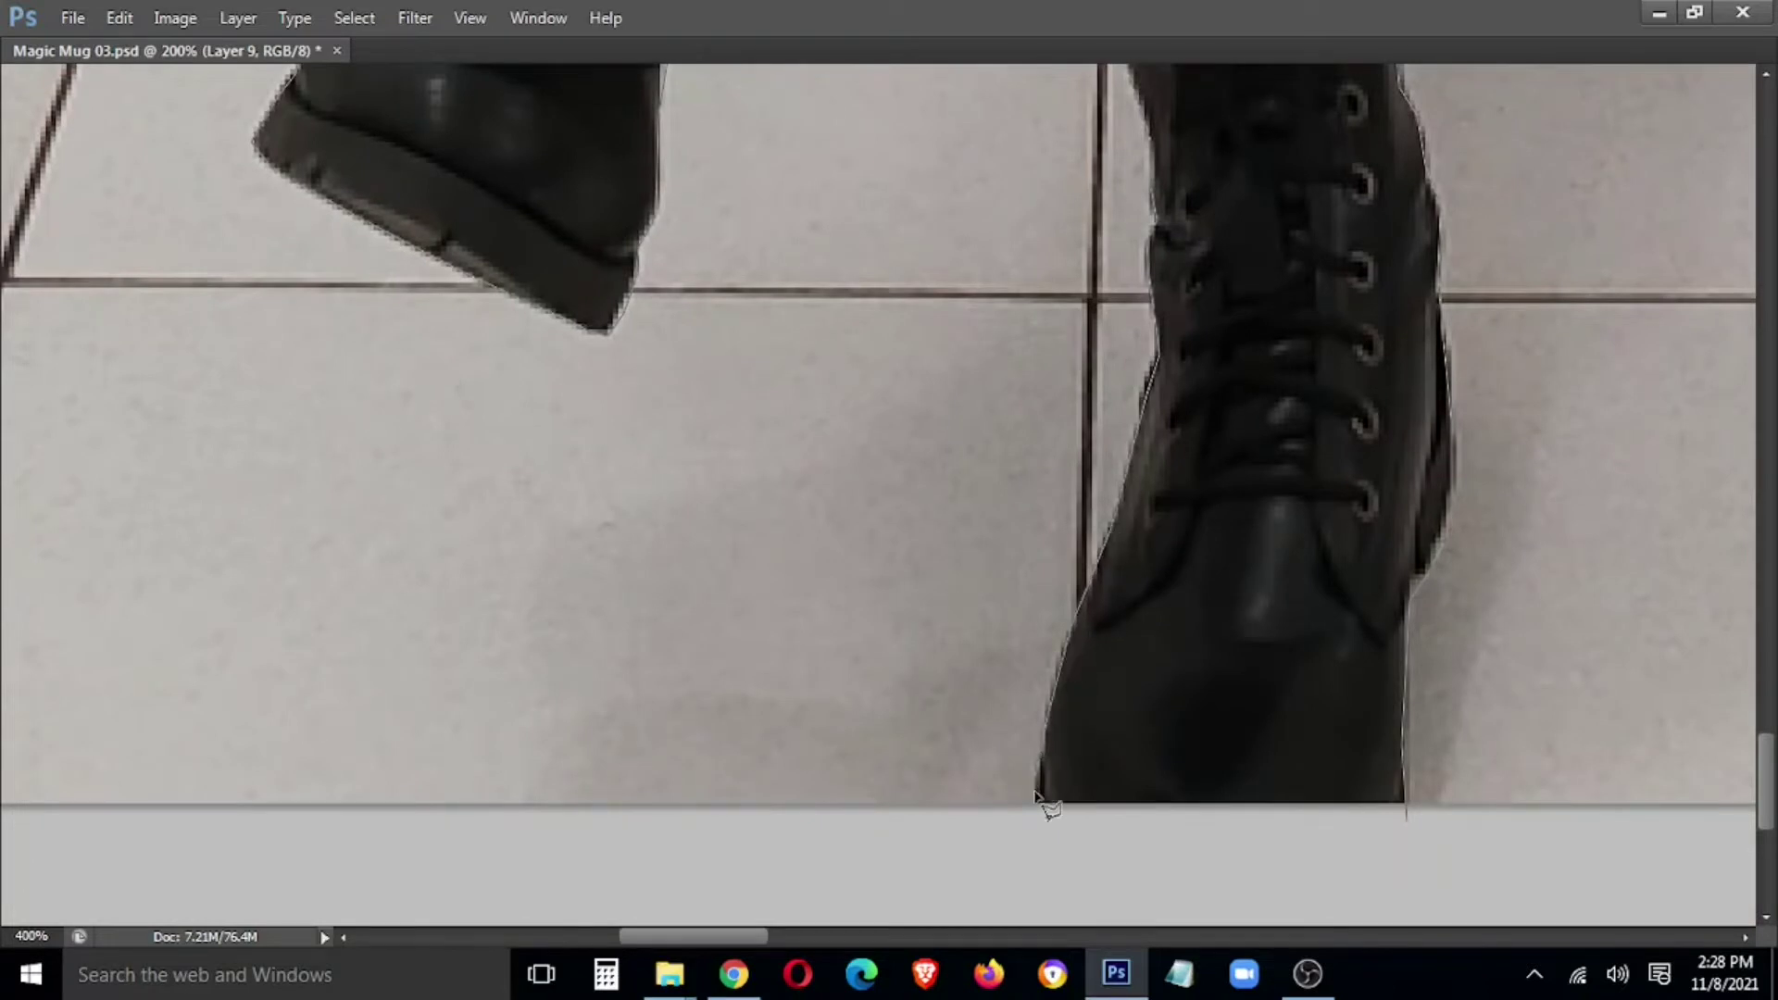
{"action": "left_click", "coordinate": [1116, 831]}
{"action": "double_click", "coordinate": [1385, 813]}
- Subtract the small background gap between the bent arm and the torso from the woman's selection
{"action": "left_click_drag", "start_coordinate": [1265, 409], "coordinate": [1264, 917]}
{"action": "left_click_drag", "start_coordinate": [1274, 92], "coordinate": [1274, 447]}
{"action": "scroll", "coordinate": [1273, 447], "scroll_direction": "down", "scroll_amount": 5}
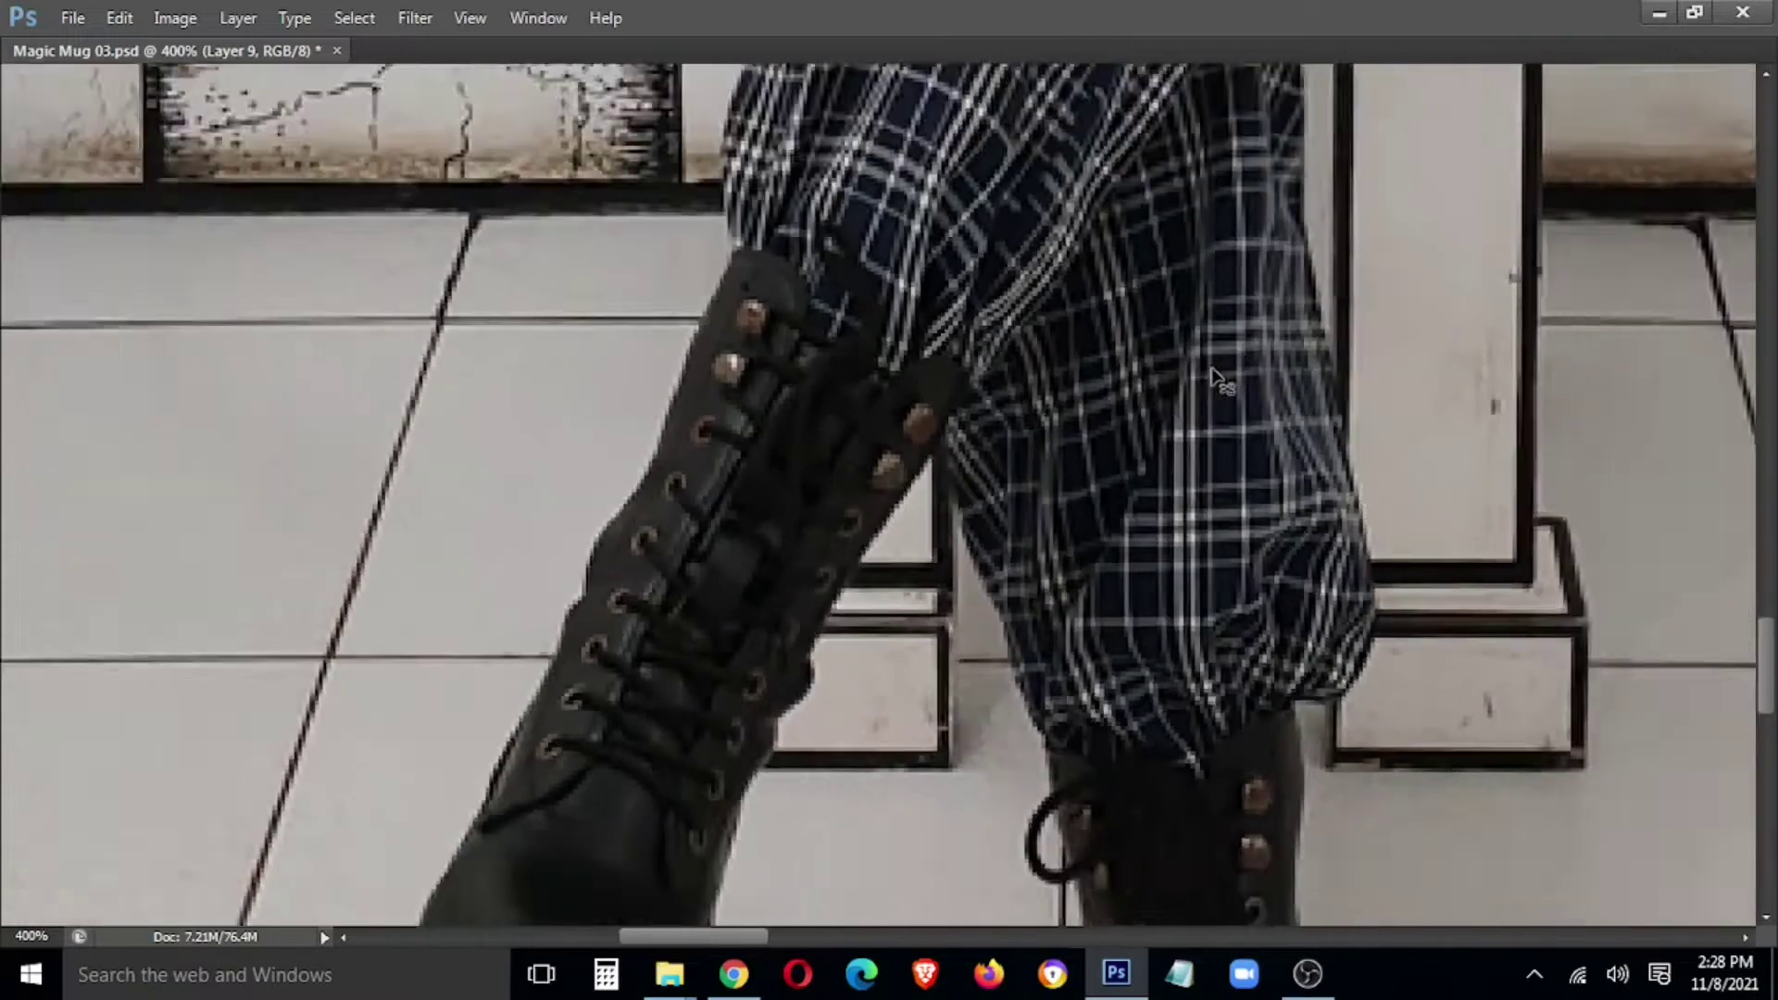
{"action": "scroll", "coordinate": [1077, 335], "scroll_direction": "down", "scroll_amount": 1}
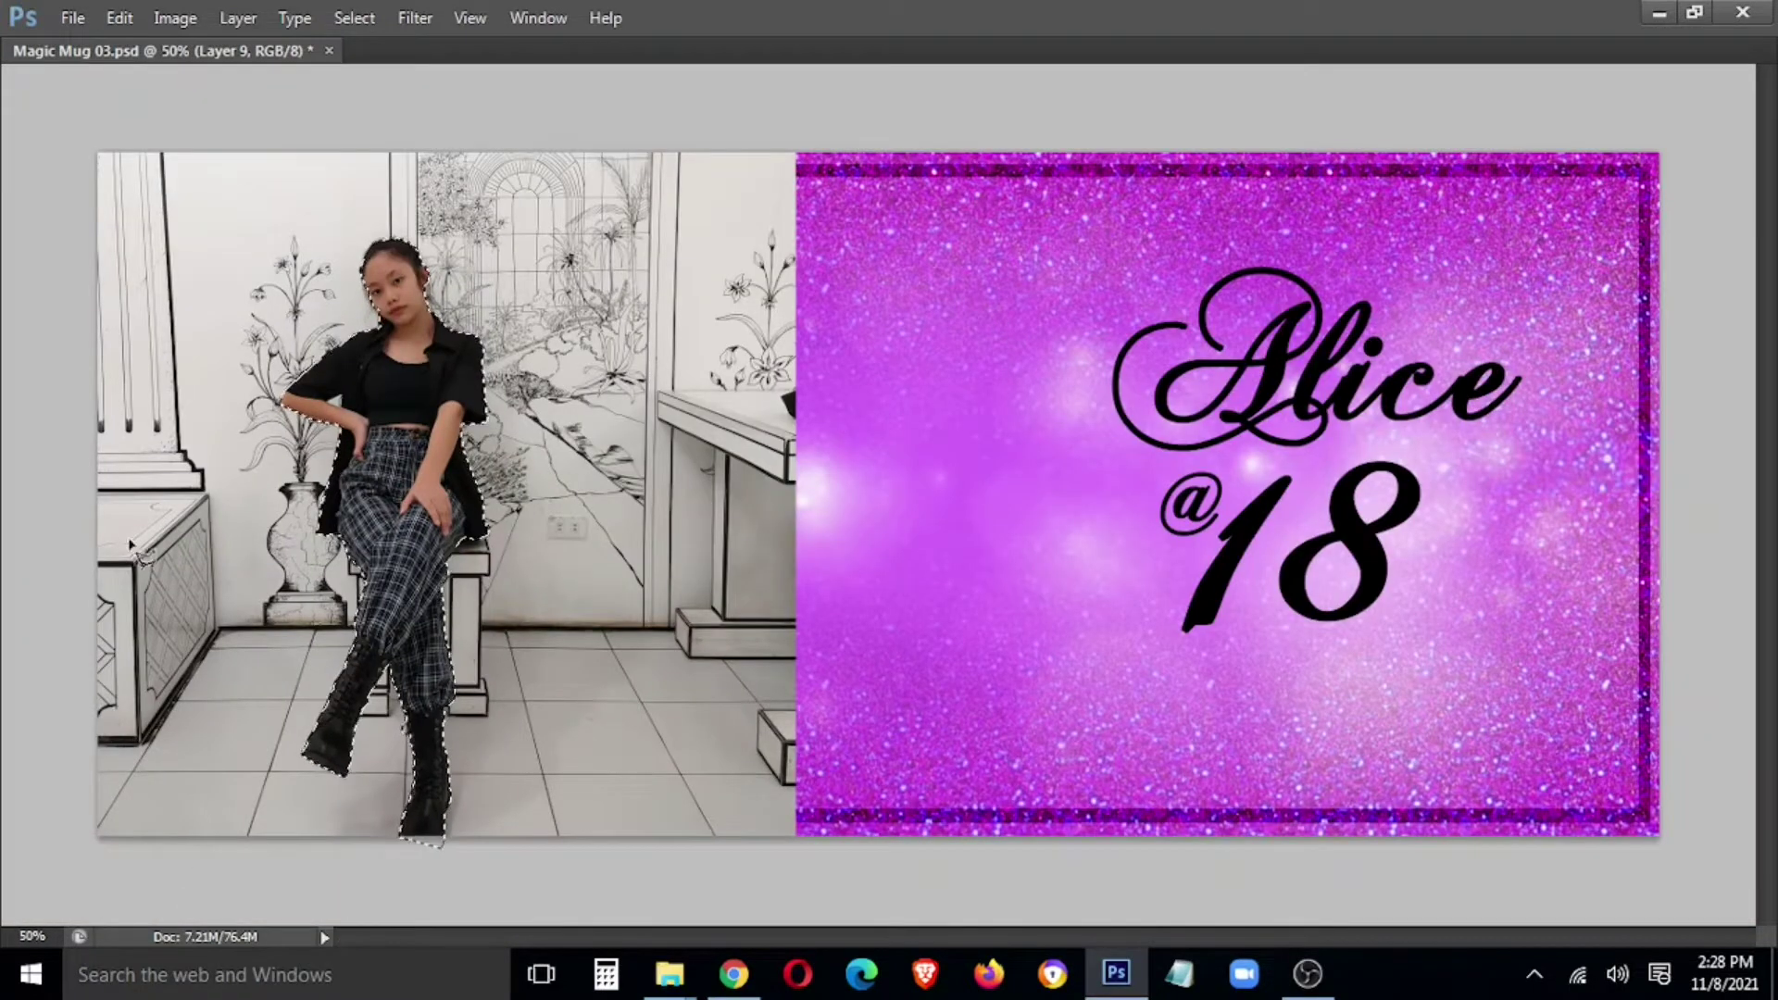
{"action": "key", "text": "ctrl+plus"}
{"action": "key", "text": "ctrl+plus"}
{"action": "key", "text": "ctrl+plus"}
{"action": "key", "text": "ctrl+plus"}
{"action": "key", "text": "ctrl+plus"}
{"action": "left_click_drag", "start_coordinate": [286, 440], "coordinate": [1484, 632]}
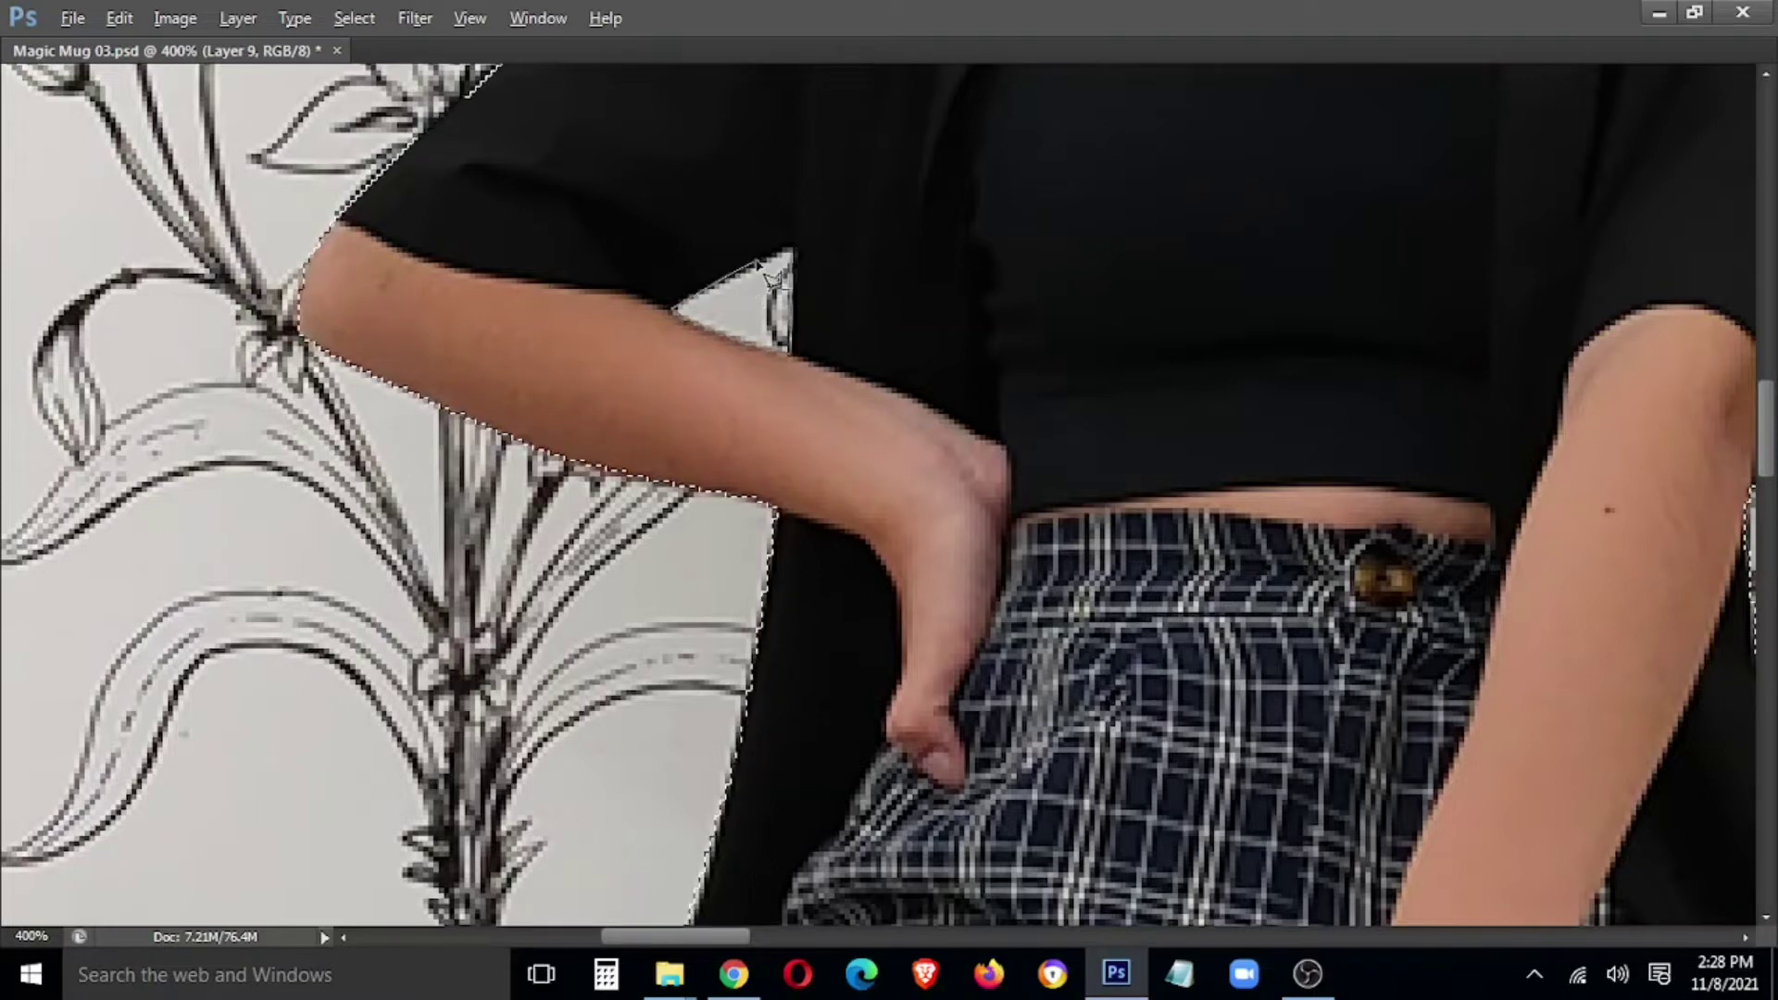
{"action": "left_click", "coordinate": [791, 249]}
- Copy the selected woman onto a new layer with Layer Via Copy
{"action": "key", "text": "ctrl+minus"}
{"action": "key", "text": "ctrl+minus"}
{"action": "key", "text": "ctrl+minus"}
{"action": "key", "text": "ctrl+minus"}
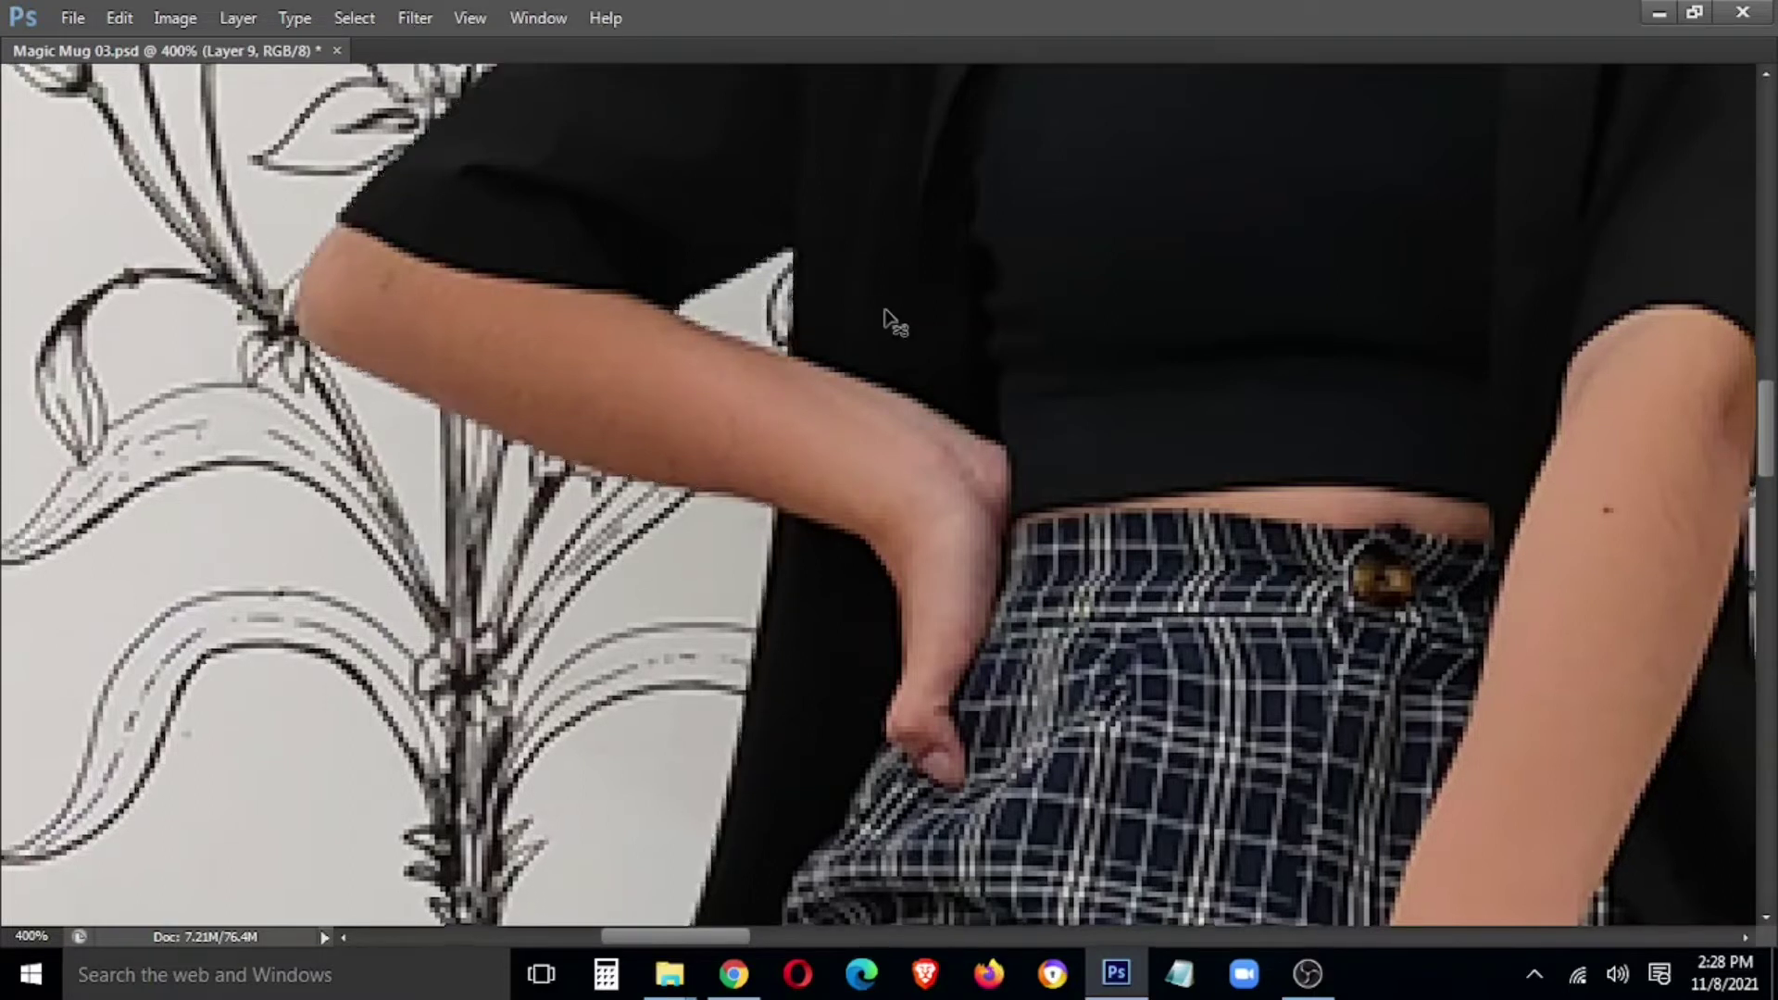
{"action": "key", "text": "Tab"}
{"action": "right_click", "coordinate": [966, 496]}
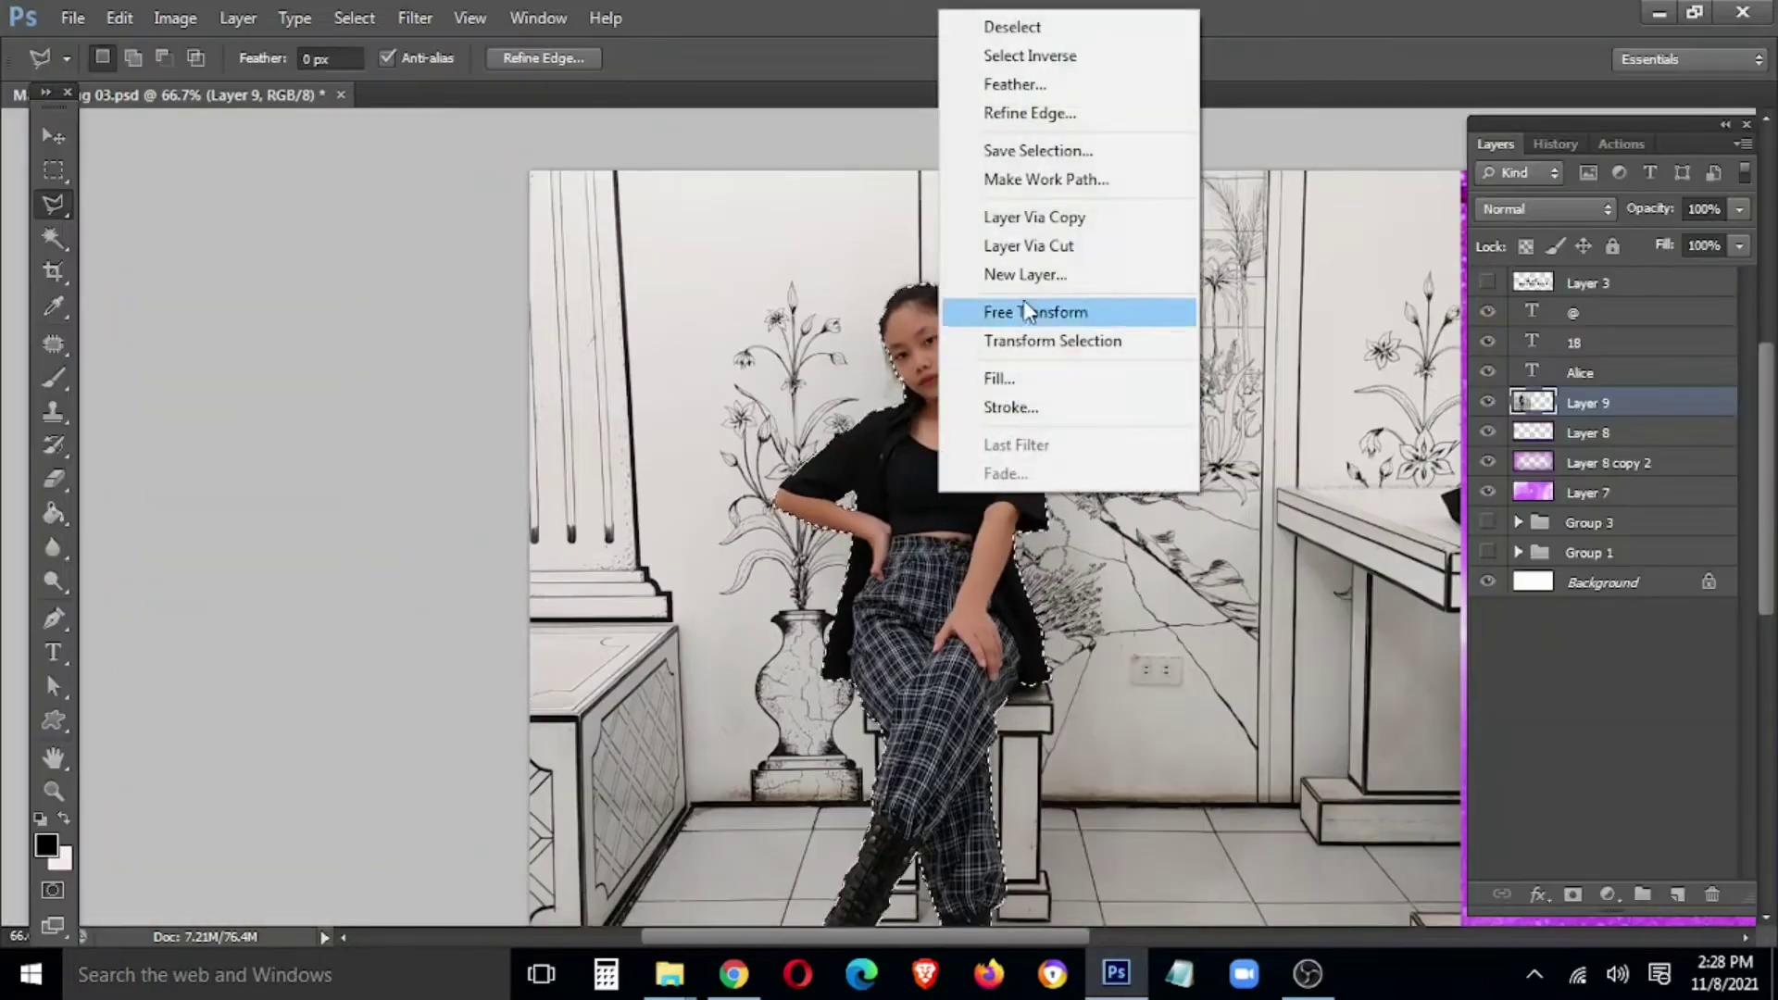
{"action": "left_click", "coordinate": [1018, 218]}
{"action": "key", "text": "v"}
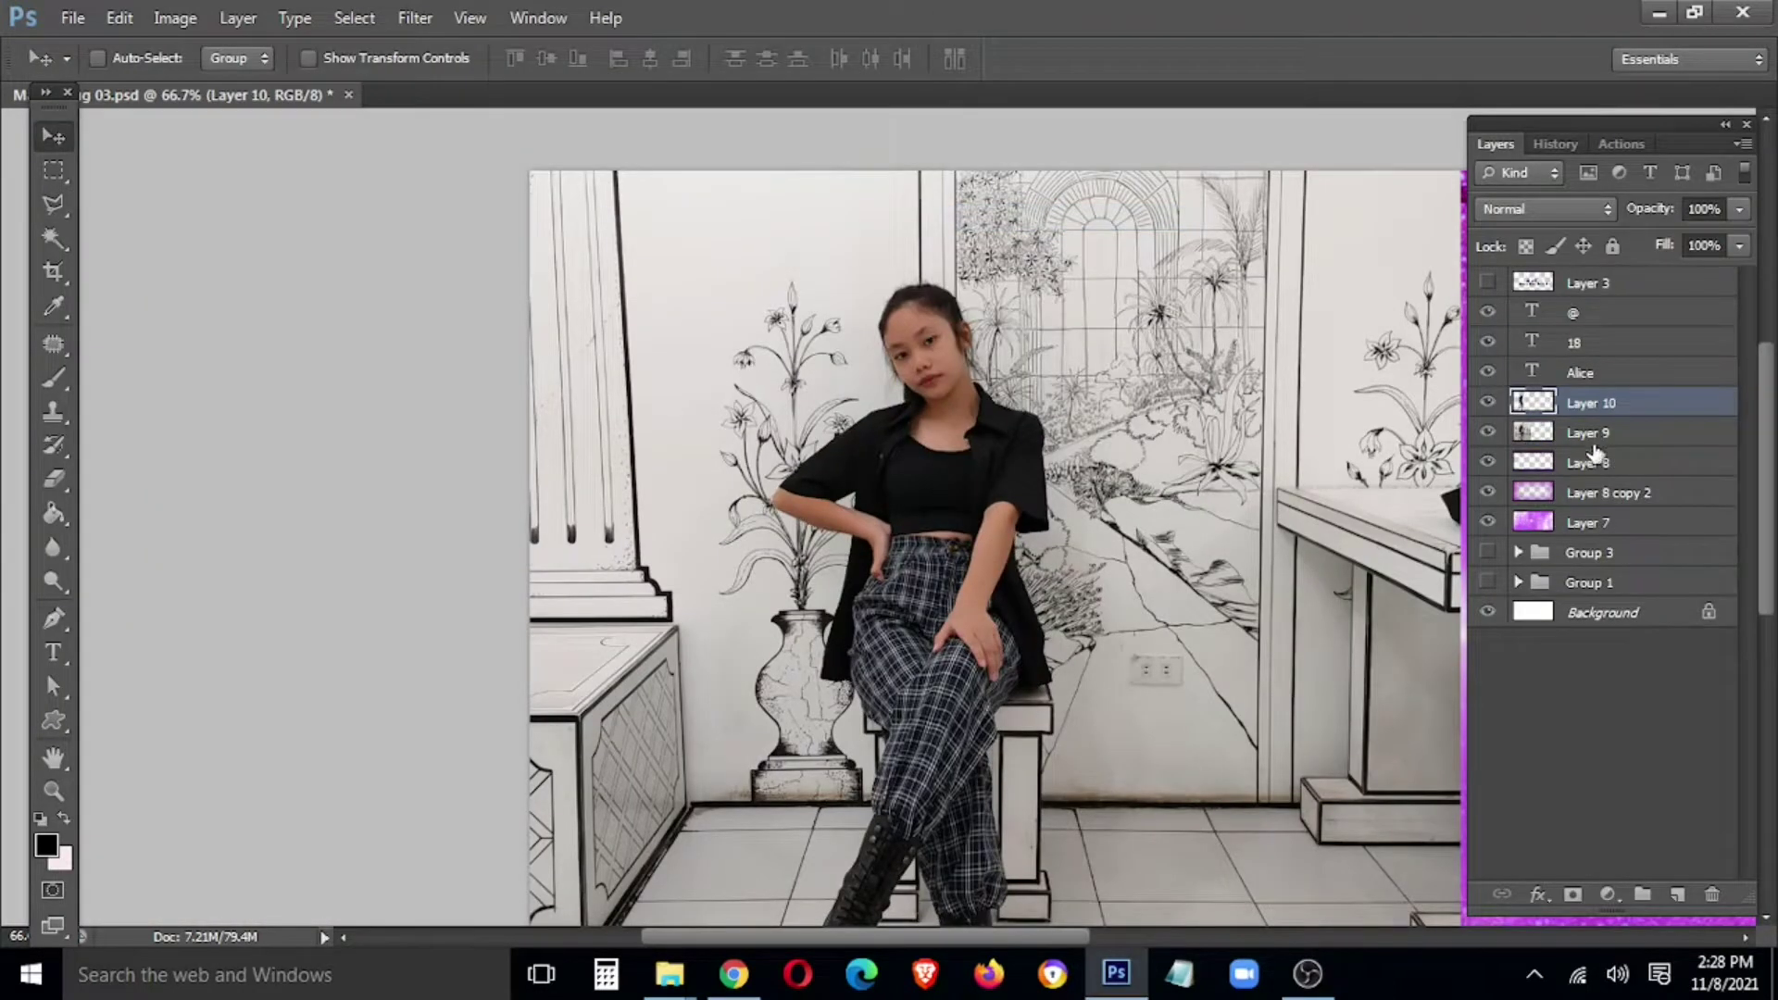
- Set the opacity of the original photo layer, Layer 9, to 50%
{"action": "left_click", "coordinate": [1593, 441]}
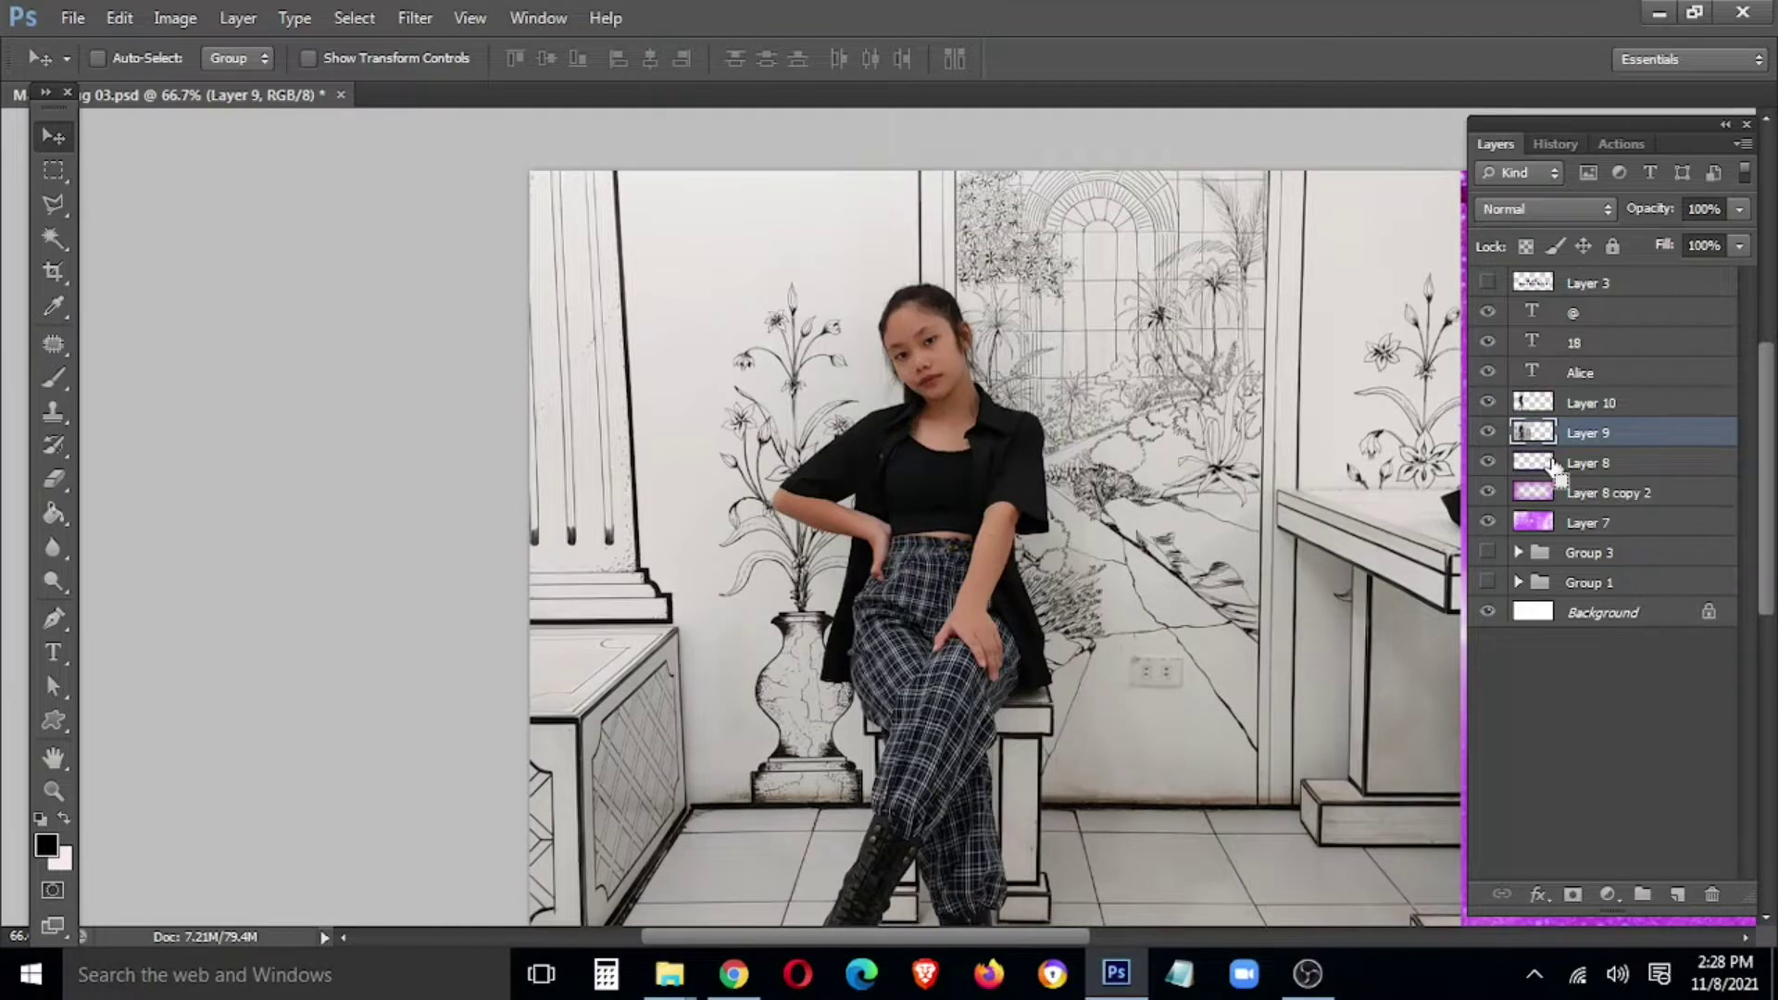
{"action": "key", "text": "5"}
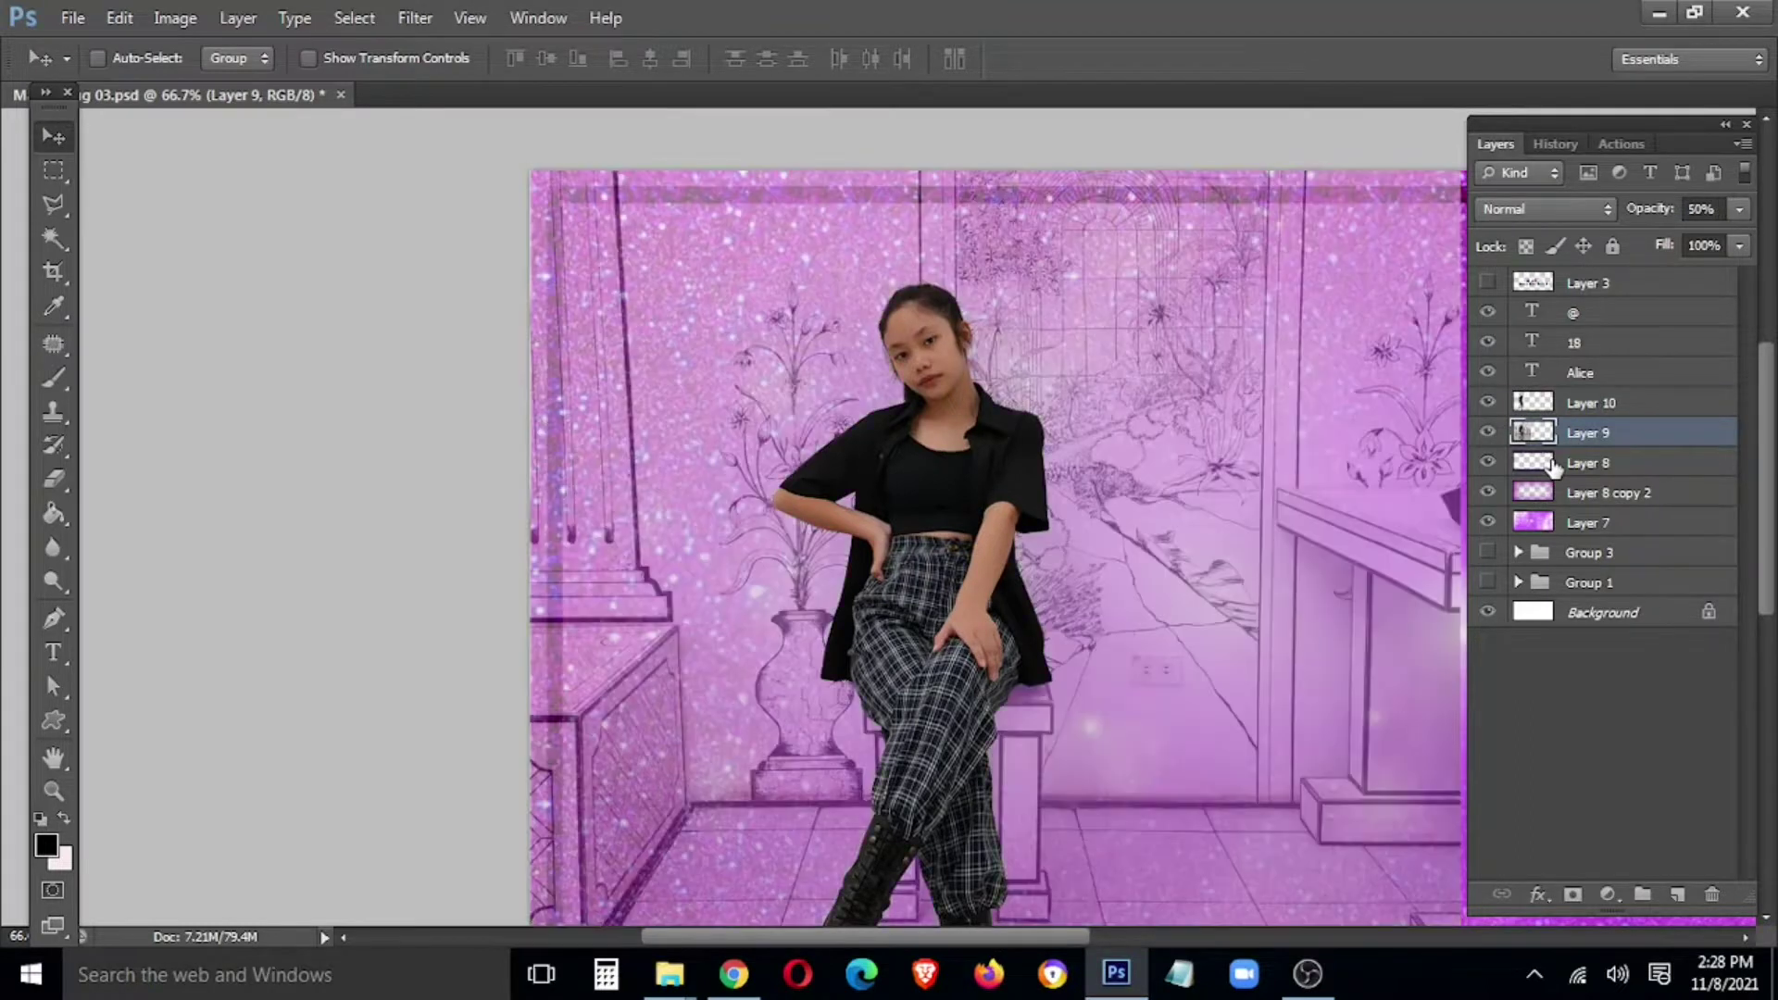
{"action": "key", "text": "Tab"}
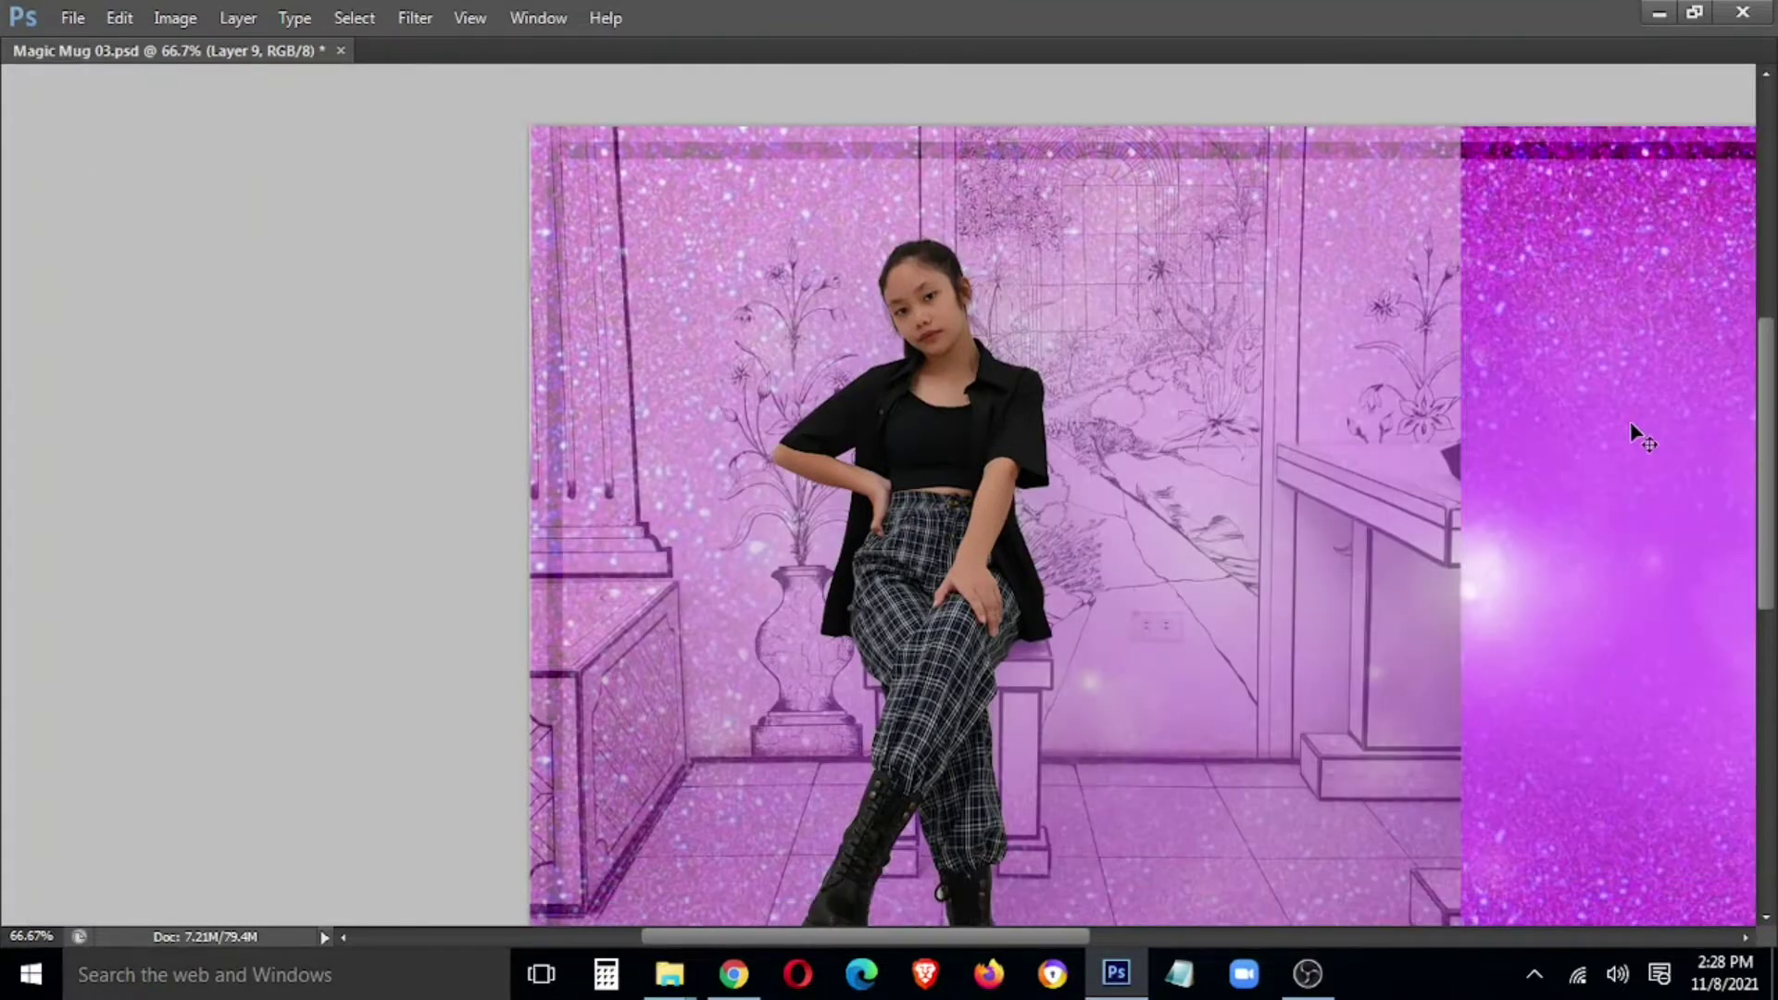
- Select a narrow full-height rectangular strip over the faded photo's right edge
{"action": "key", "text": "ctrl+minus"}
{"action": "left_click_drag", "start_coordinate": [892, 118], "coordinate": [780, 841]}
{"action": "right_click", "coordinate": [841, 496]}
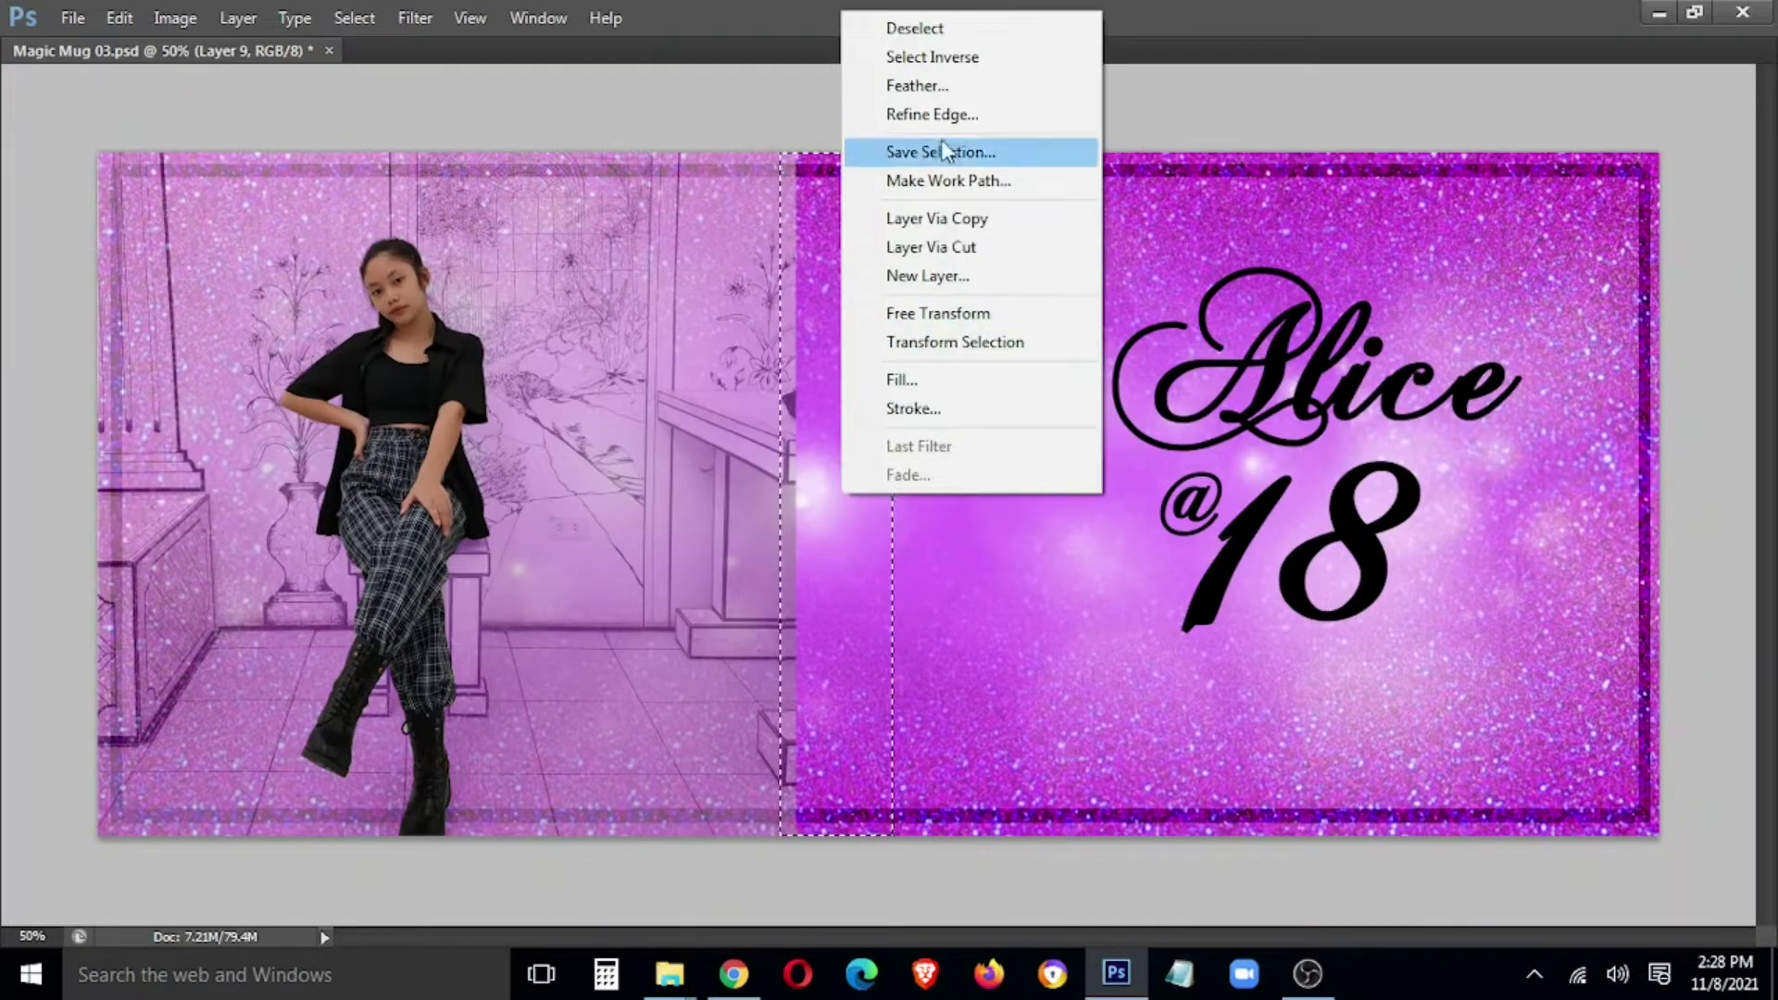
{"action": "left_click", "coordinate": [954, 92]}
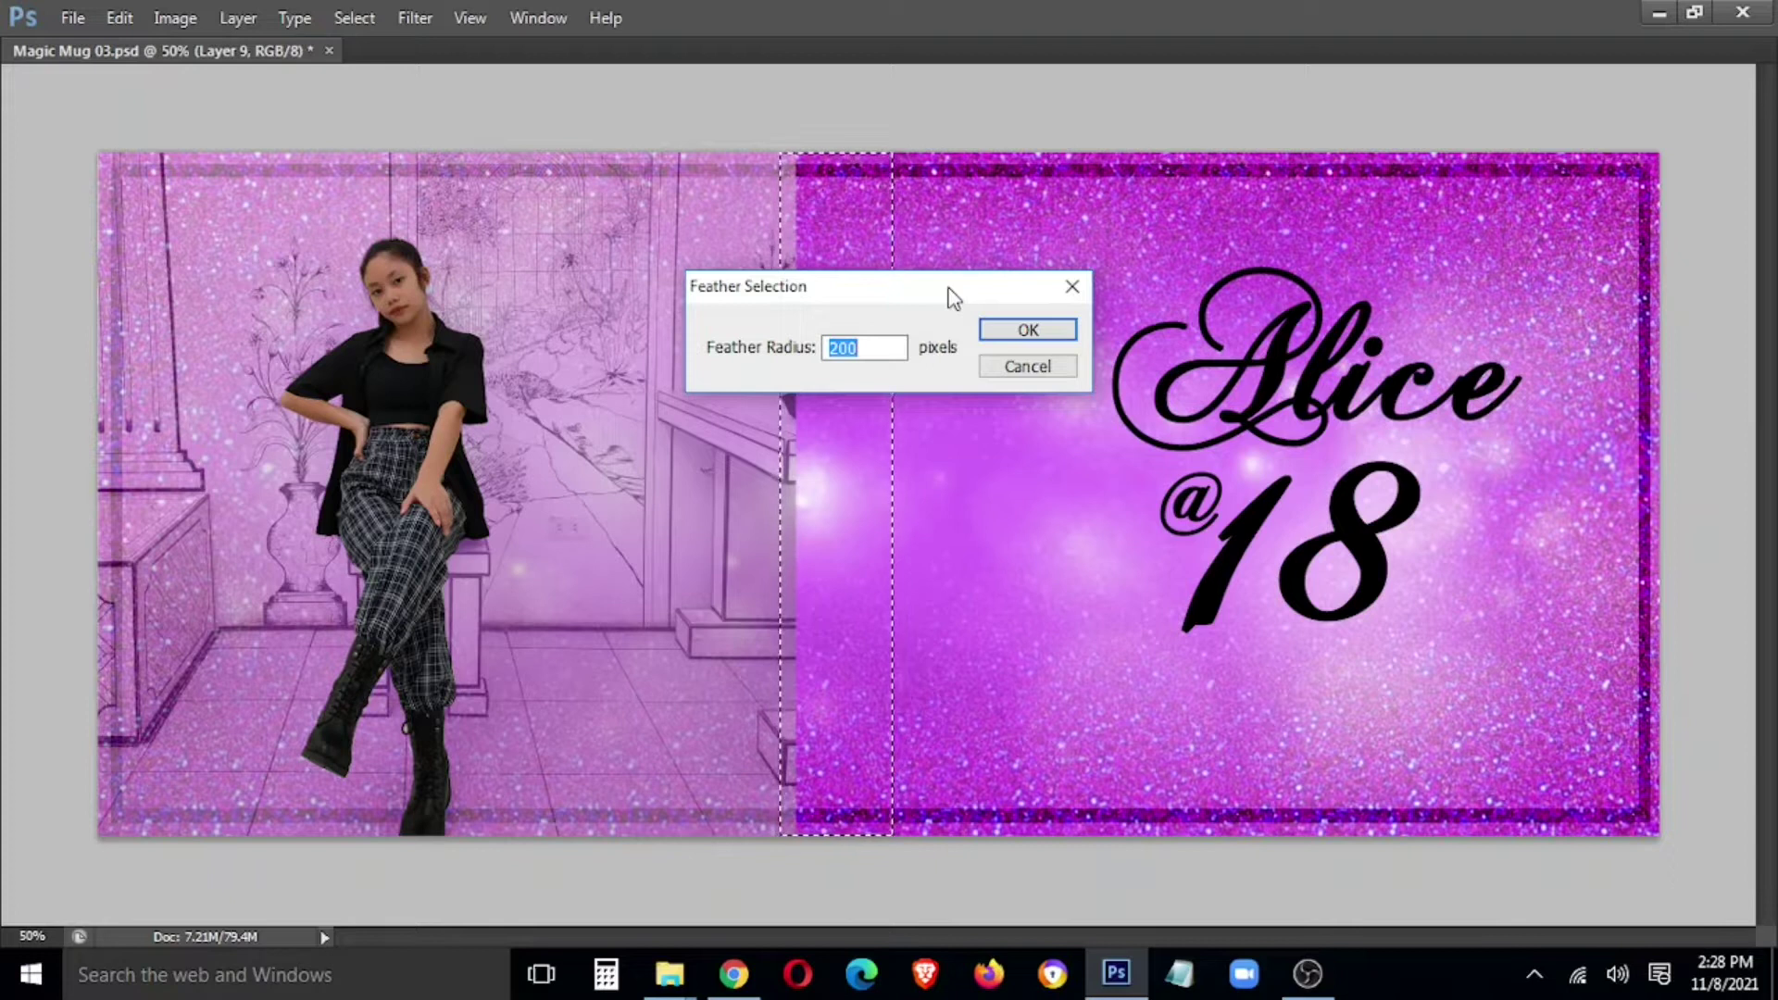
{"action": "key", "text": "Return"}
- Add rectangular strips along the photo's top, left and bottom edges to the selection, forming a frame
{"action": "left_click_drag", "start_coordinate": [139, 150], "coordinate": [824, 182]}
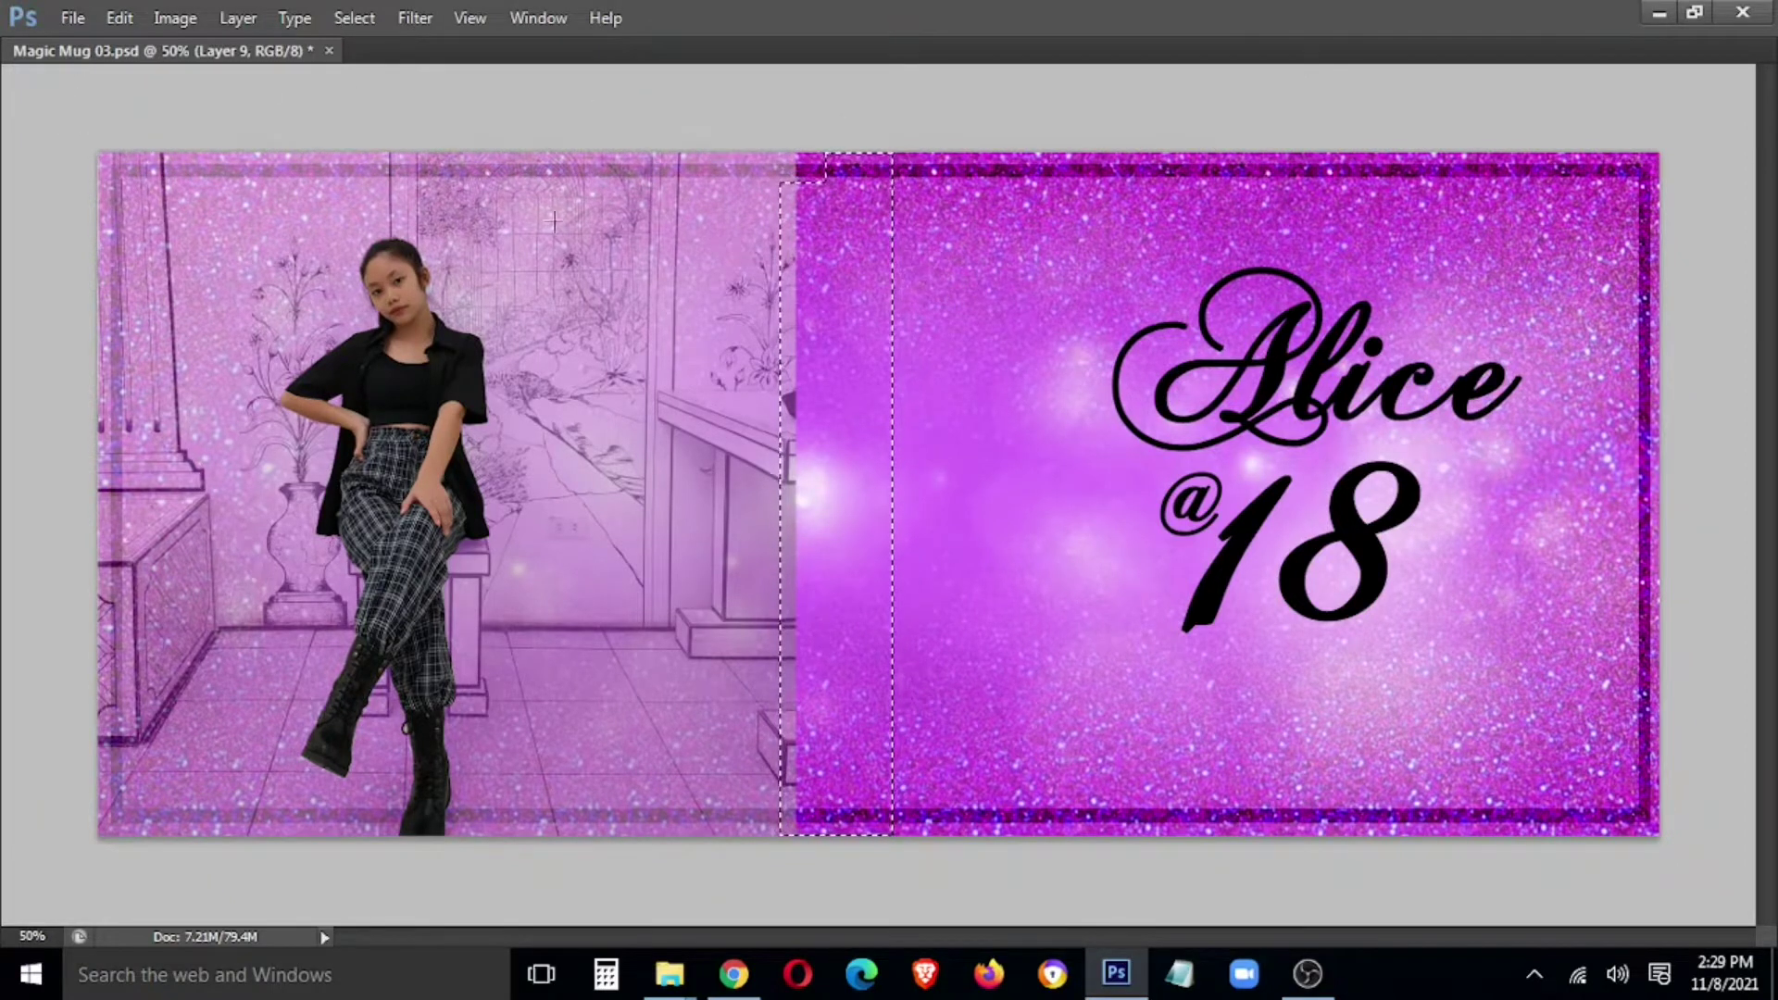
{"action": "left_click_drag", "start_coordinate": [143, 154], "coordinate": [124, 870]}
{"action": "left_click_drag", "start_coordinate": [872, 837], "coordinate": [70, 802]}
- Feather the frame selection by 200 pixels and delete the photo's edges twice so they fade into the glitter background
{"action": "right_click", "coordinate": [341, 425]}
{"action": "left_click", "coordinate": [393, 83]}
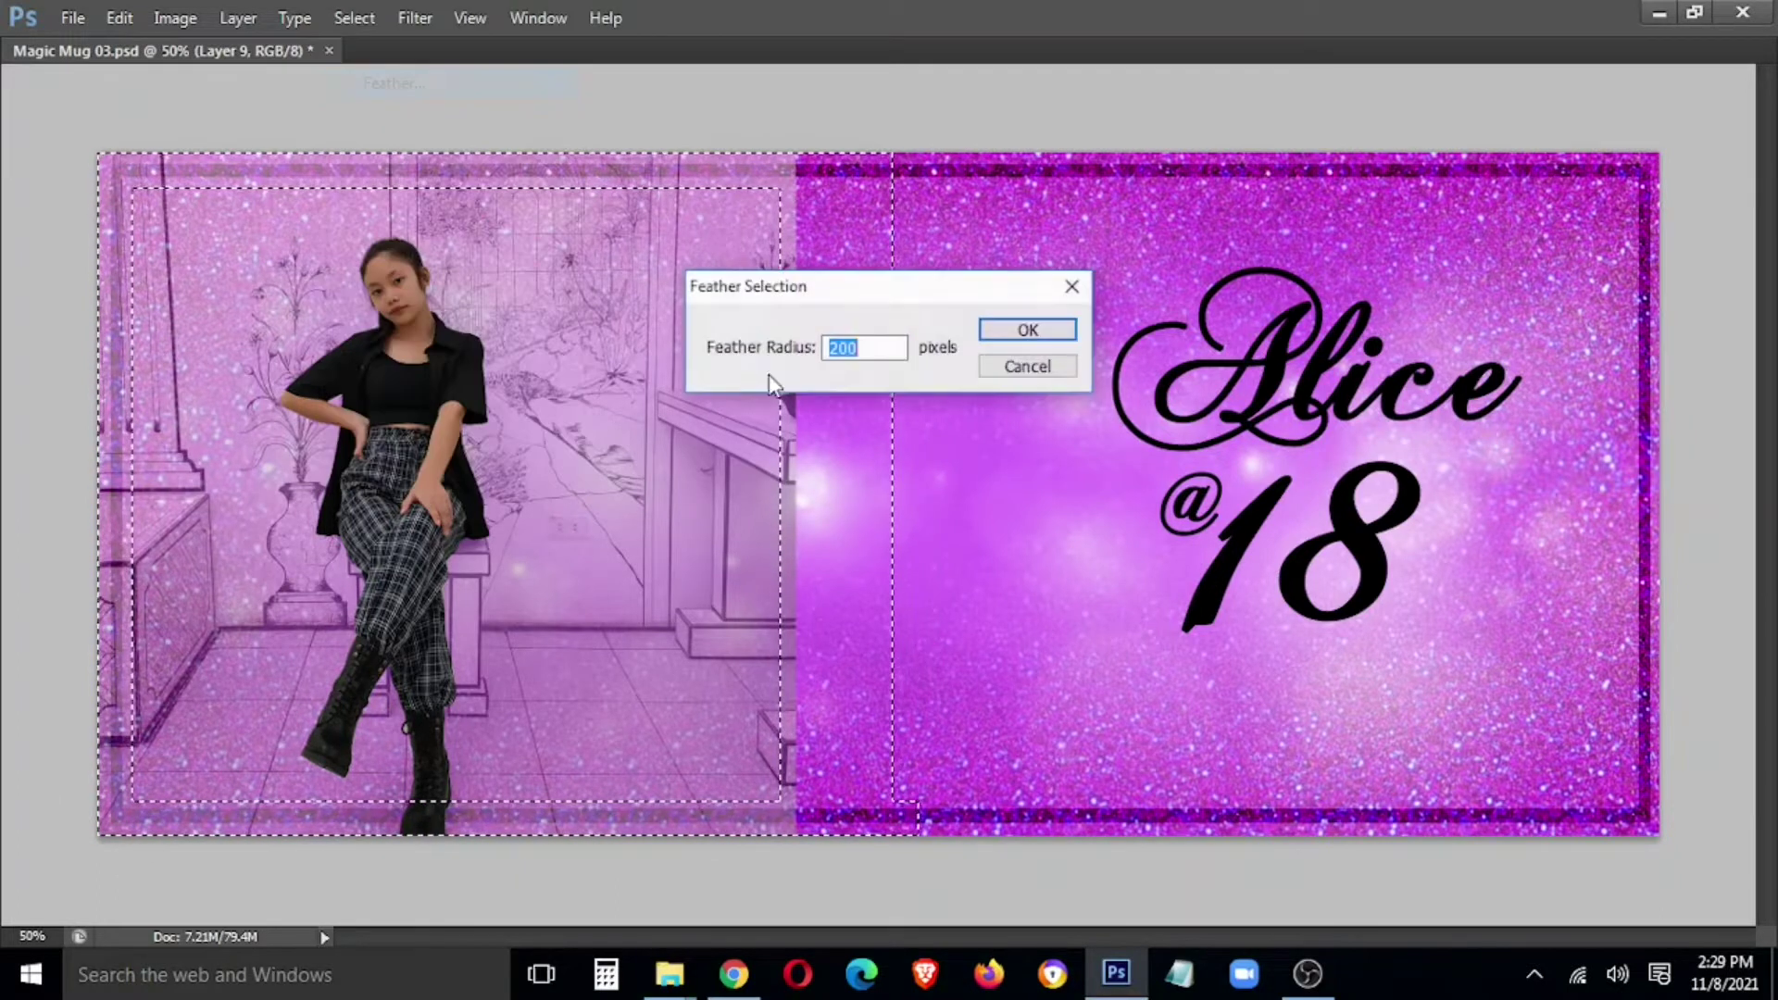
{"action": "key", "text": "Return"}
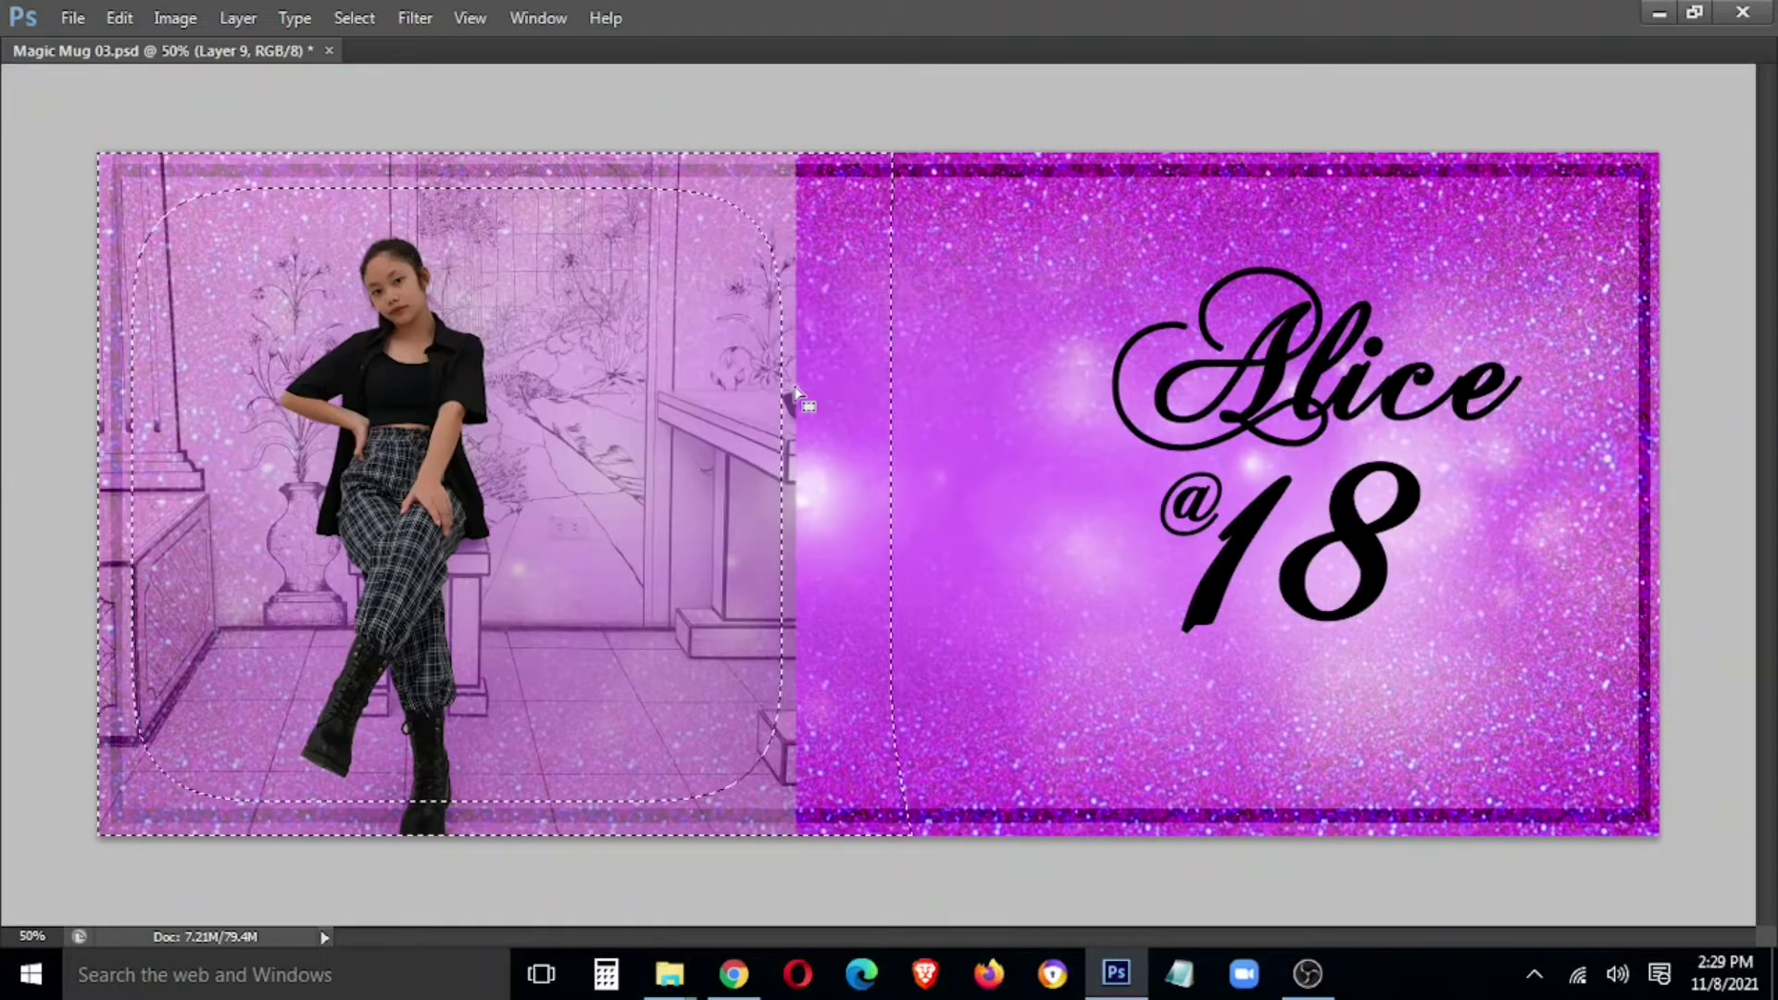
{"action": "key", "text": "Delete"}
{"action": "key", "text": "Delete"}
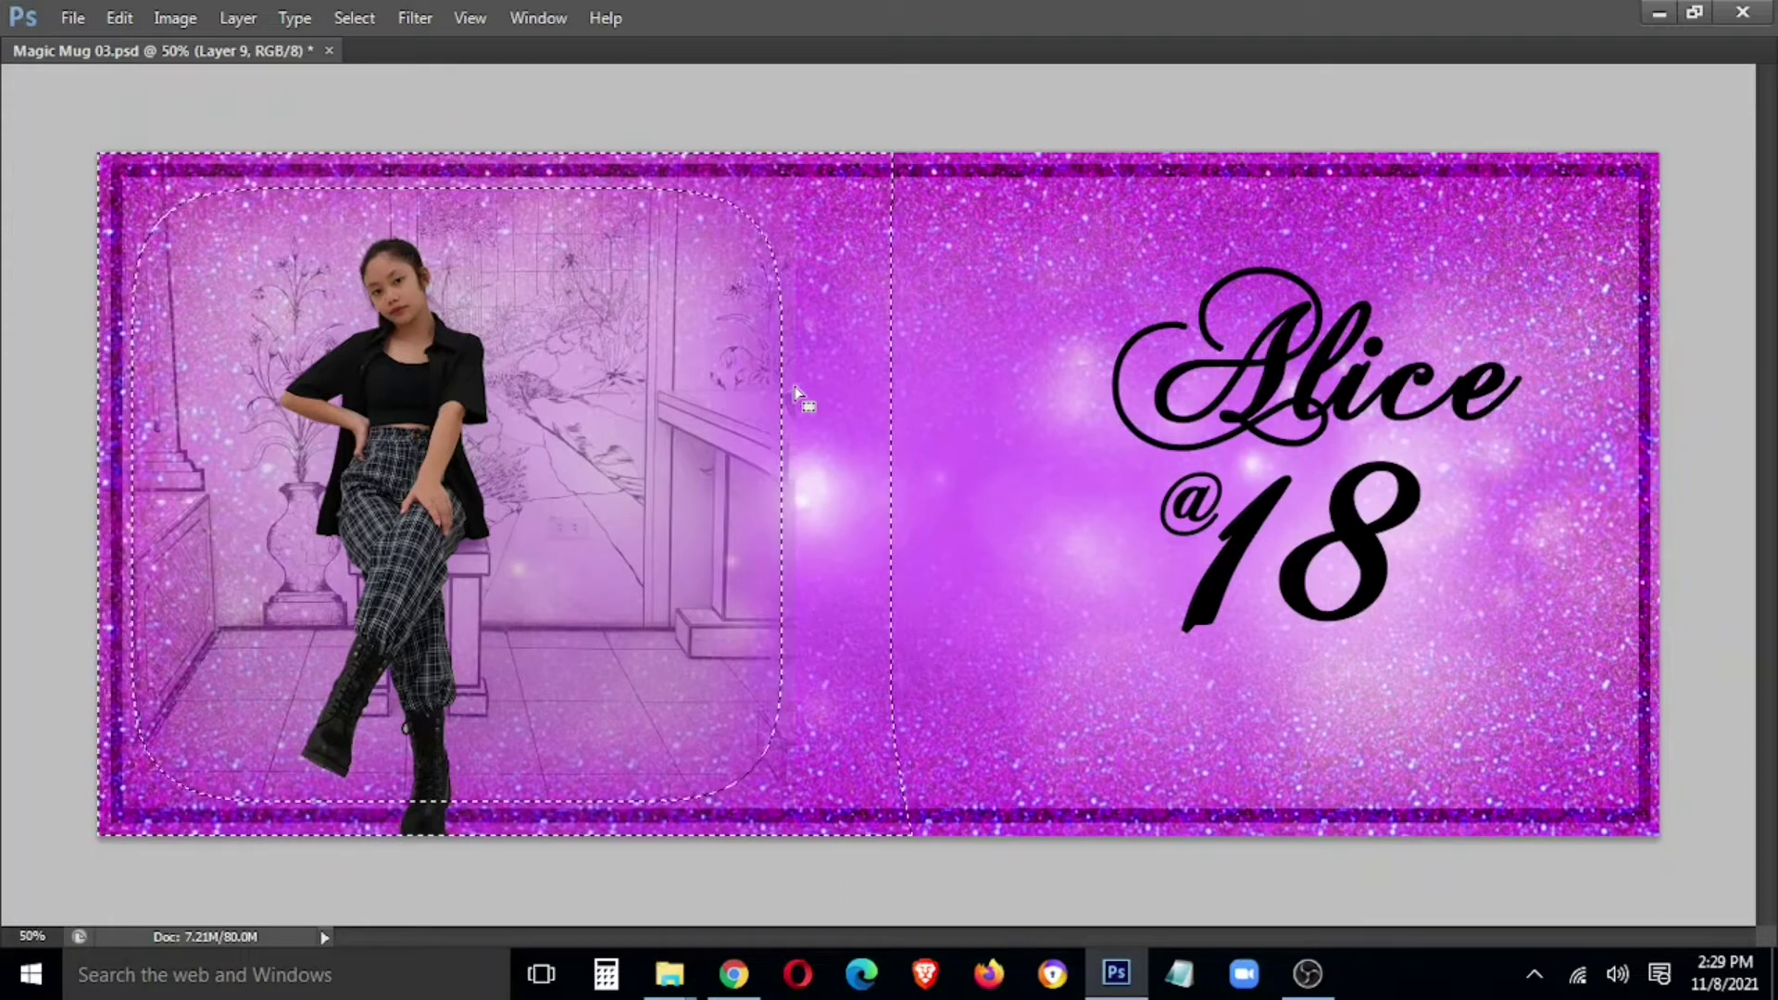
- Clear the frame-shaped selection around the faded photo
{"action": "key", "text": "ctrl+d"}
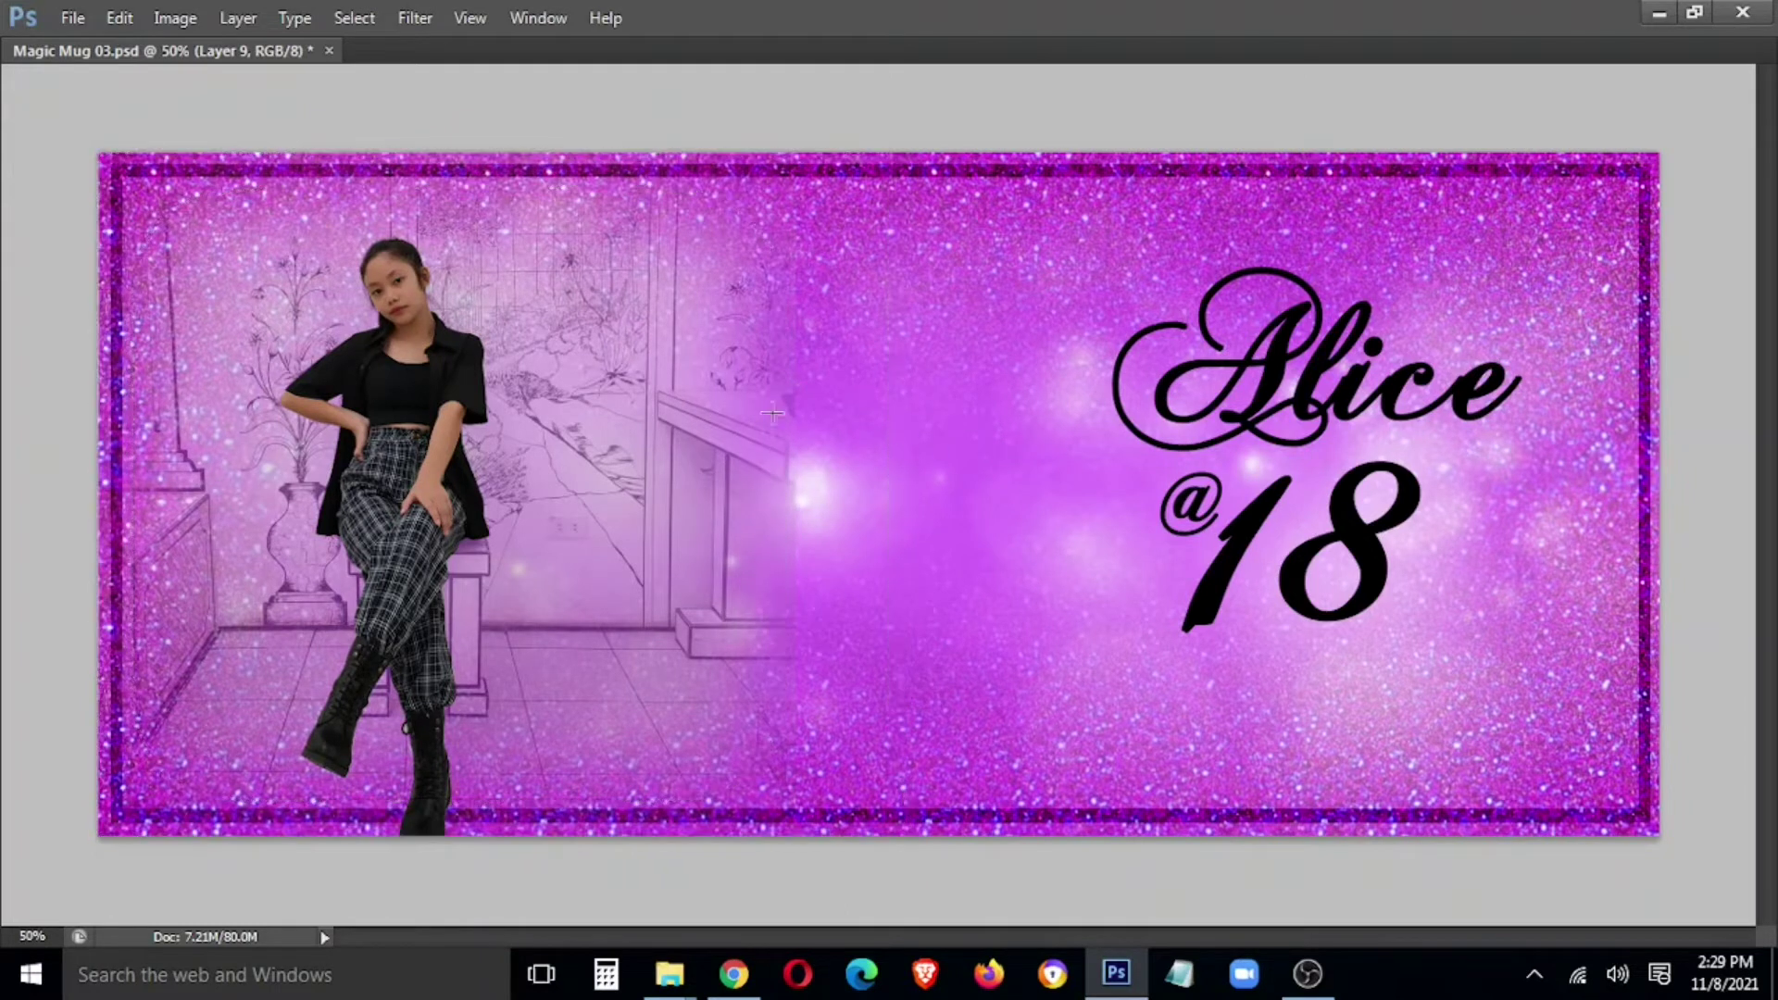
- Try higher opacities on the faded photo layer, up to 90%, and undo the change
{"action": "right_click", "coordinate": [674, 393]}
{"action": "left_click", "coordinate": [680, 406]}
{"action": "key", "text": "8"}
{"action": "key", "text": "7"}
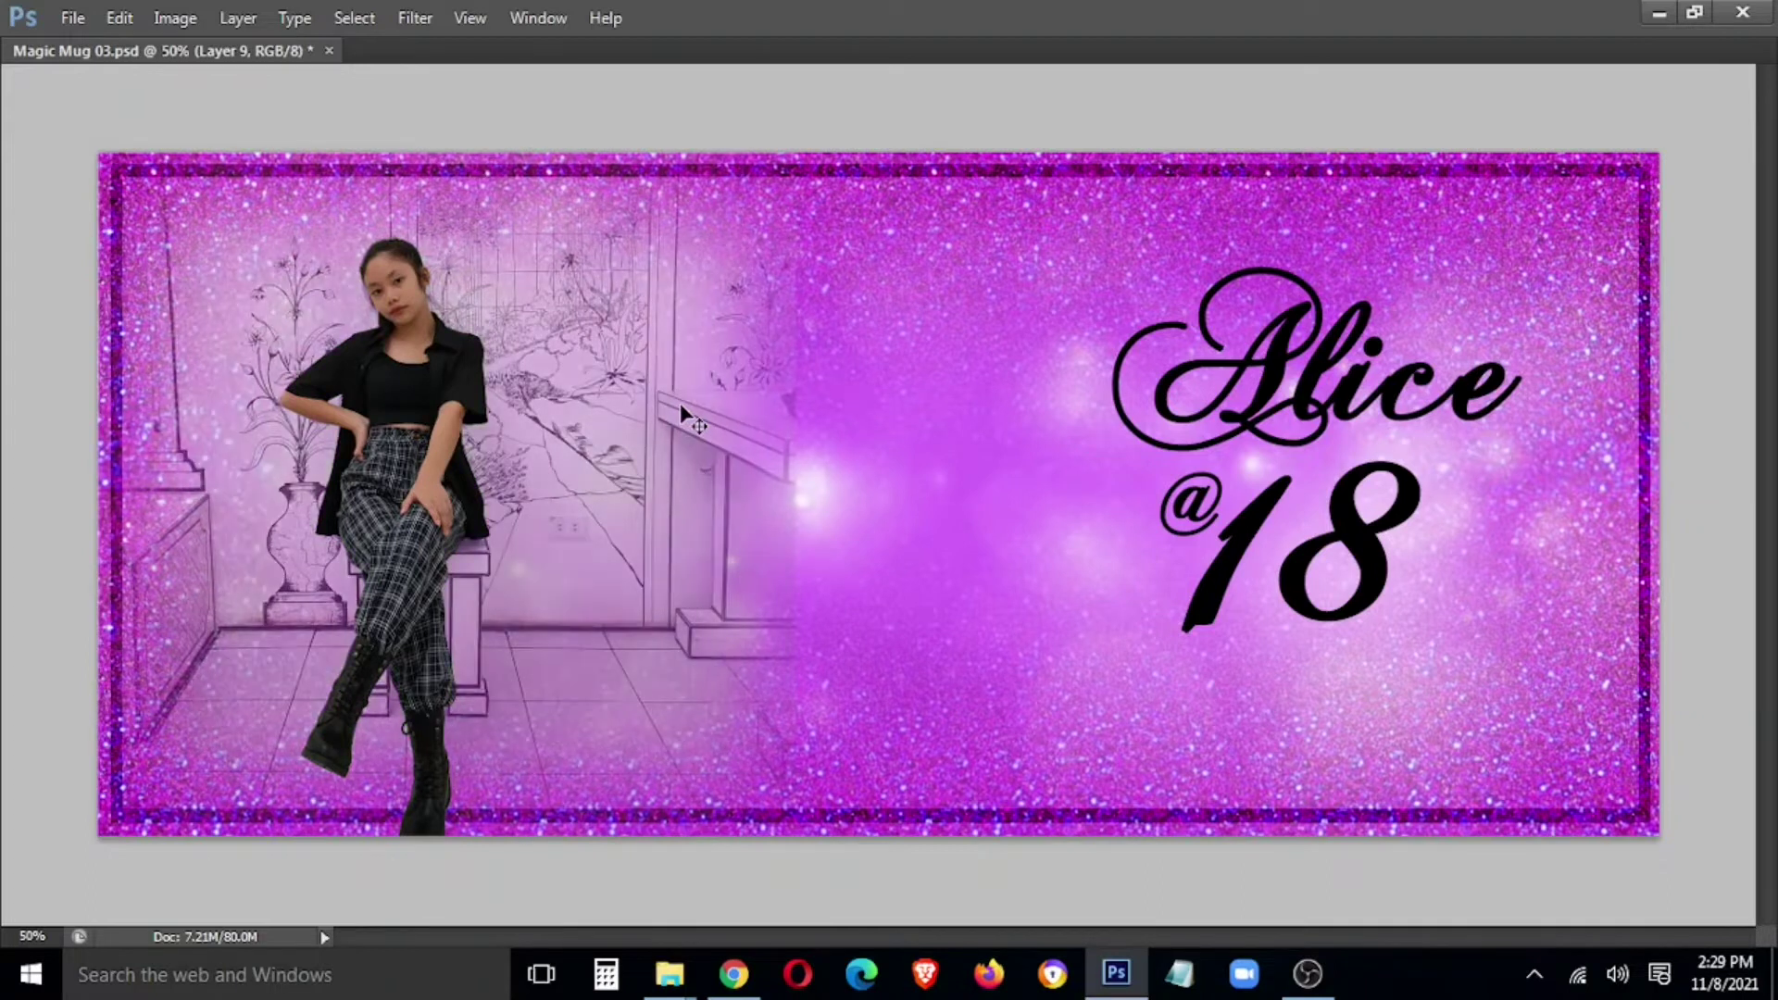
{"action": "key", "text": "9"}
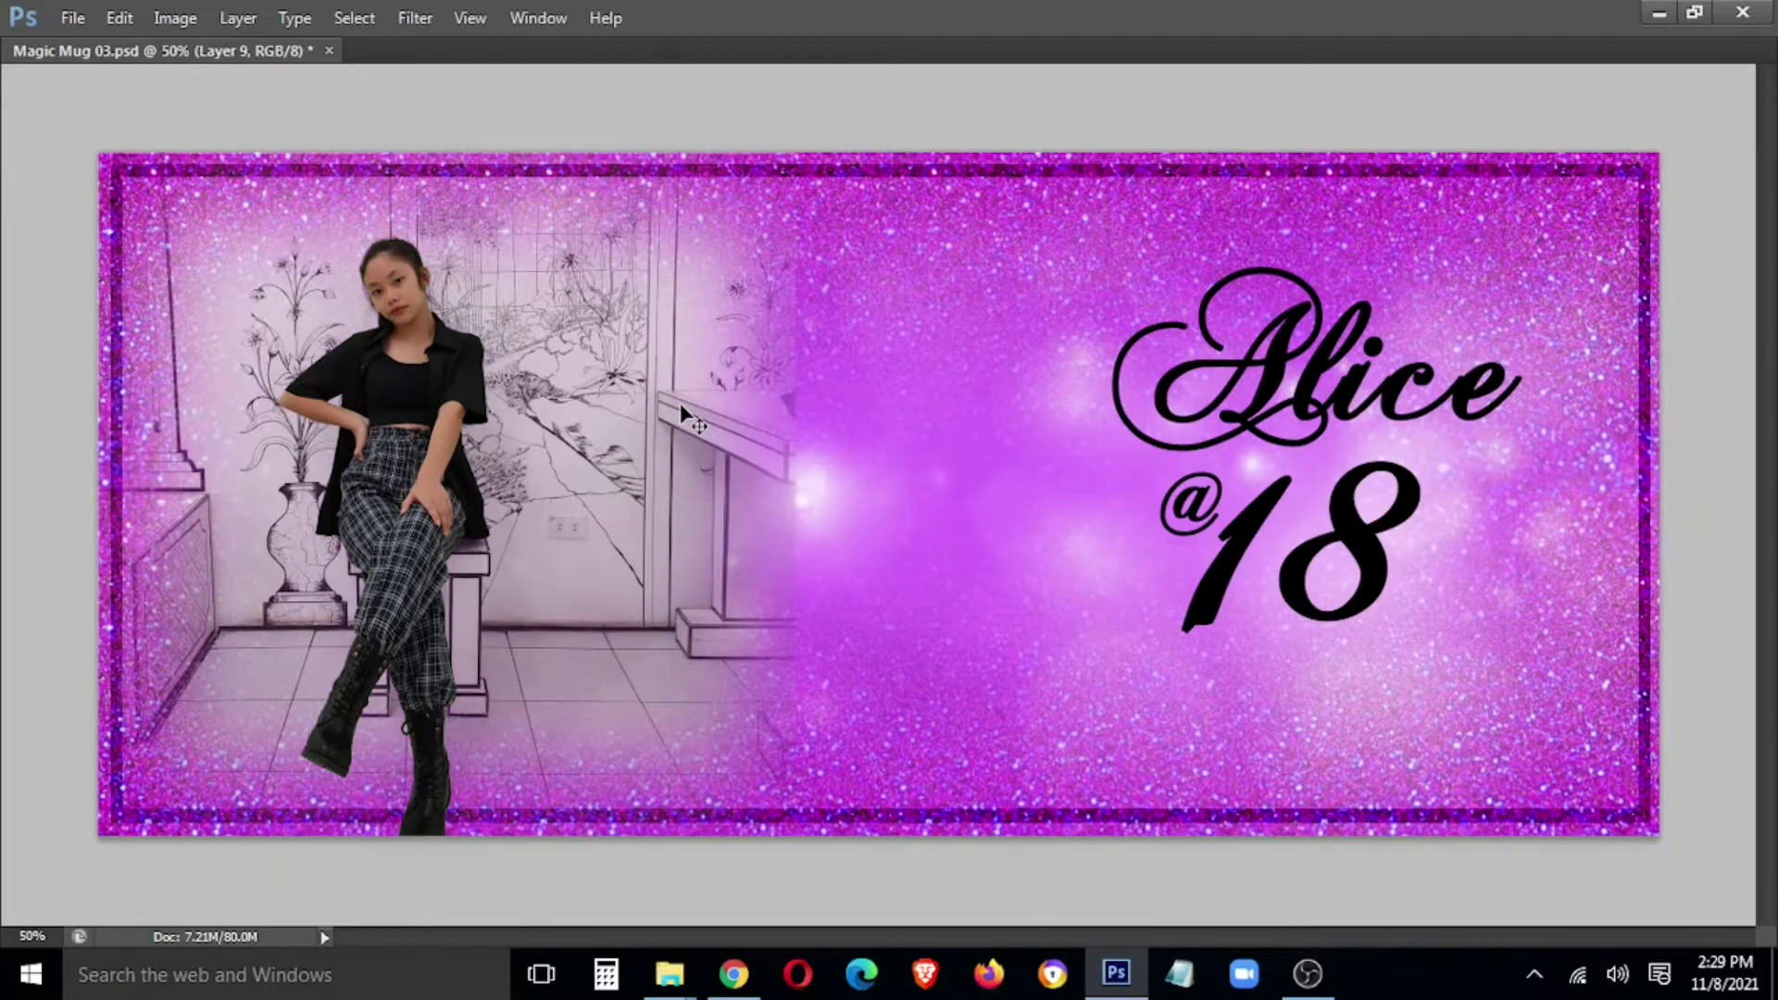
{"action": "key", "text": "ctrl+z"}
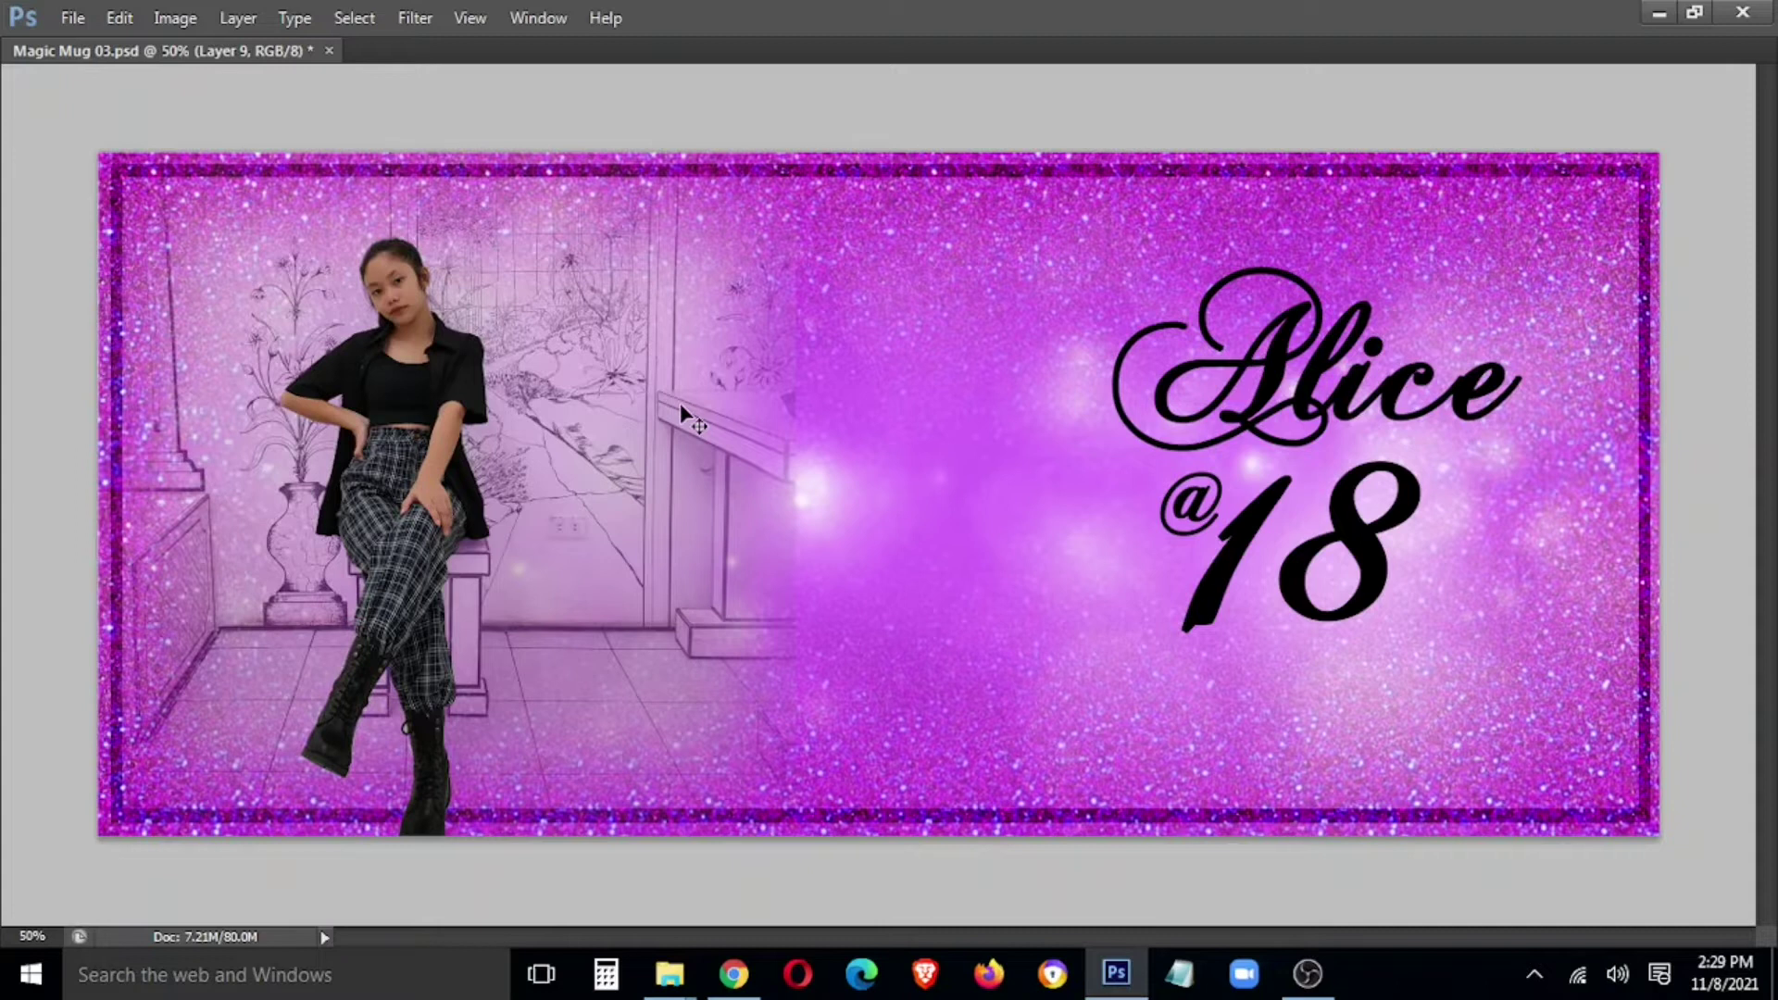
- Brighten the cut-out portrait layer with Curves, raising the midtones from input 123 to output 134
{"action": "right_click", "coordinate": [454, 375]}
{"action": "left_click", "coordinate": [486, 394]}
{"action": "key", "text": "ctrl+alt+c"}
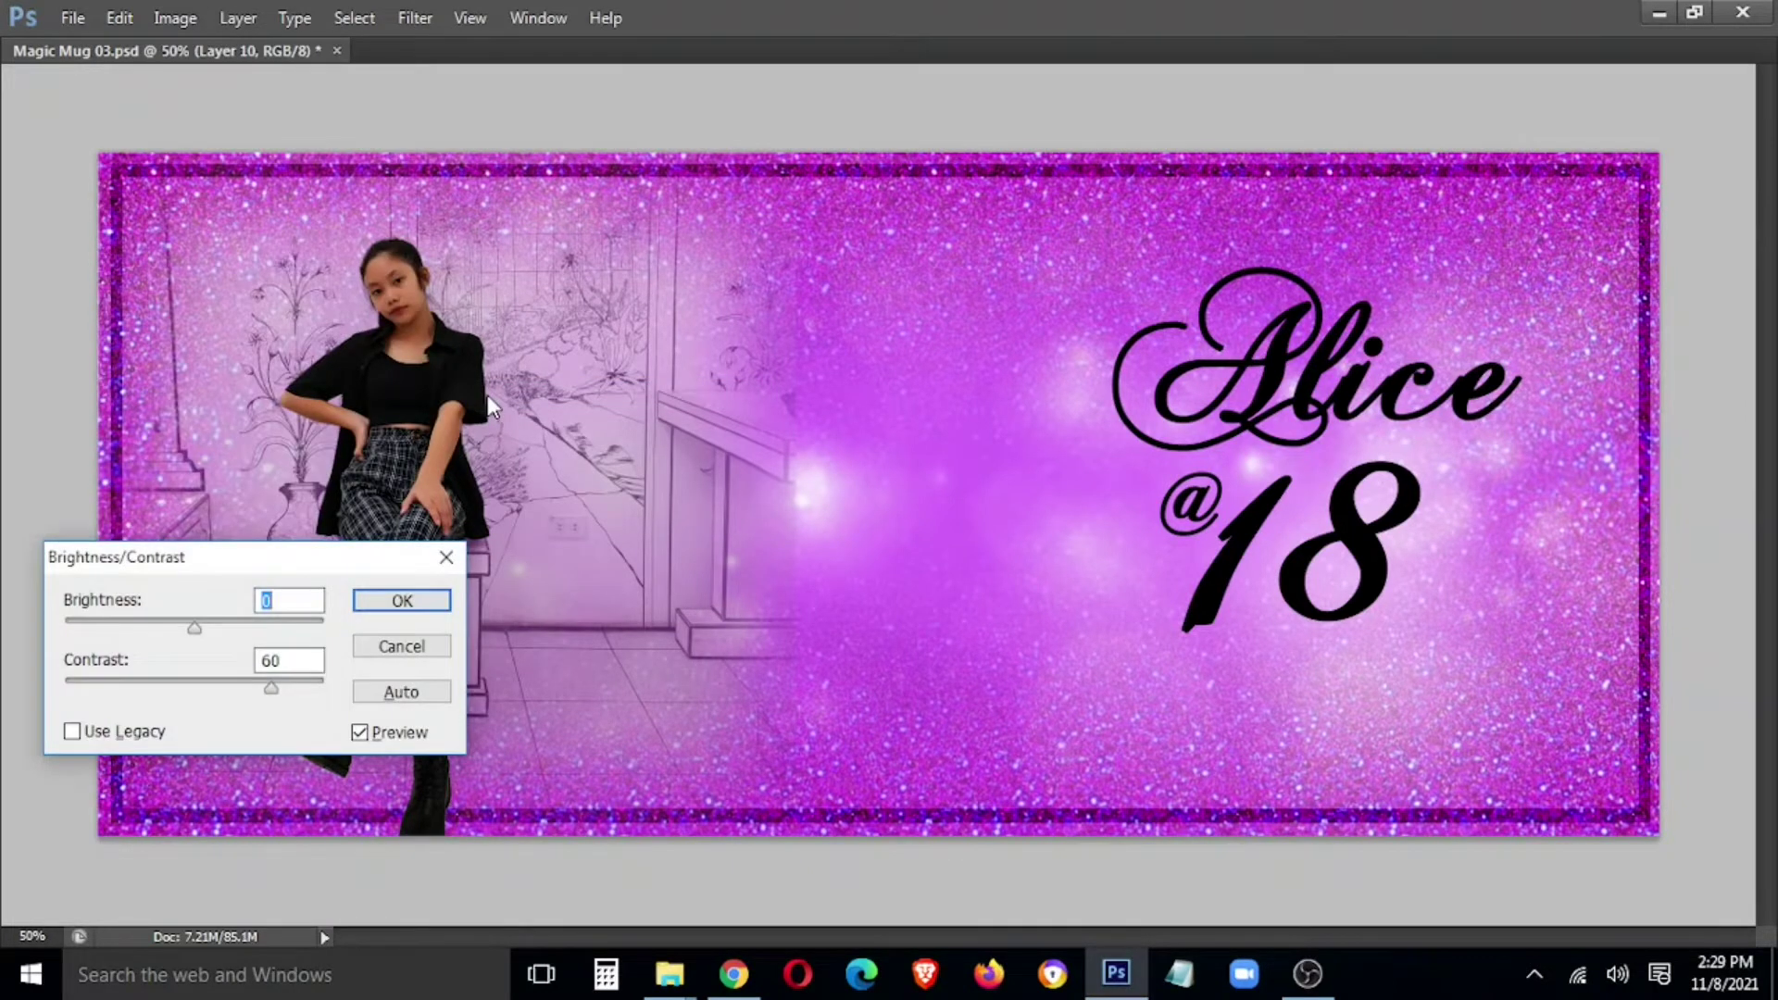
{"action": "key", "text": "Escape"}
{"action": "key", "text": "ctrl+m"}
{"action": "left_click", "coordinate": [845, 387]}
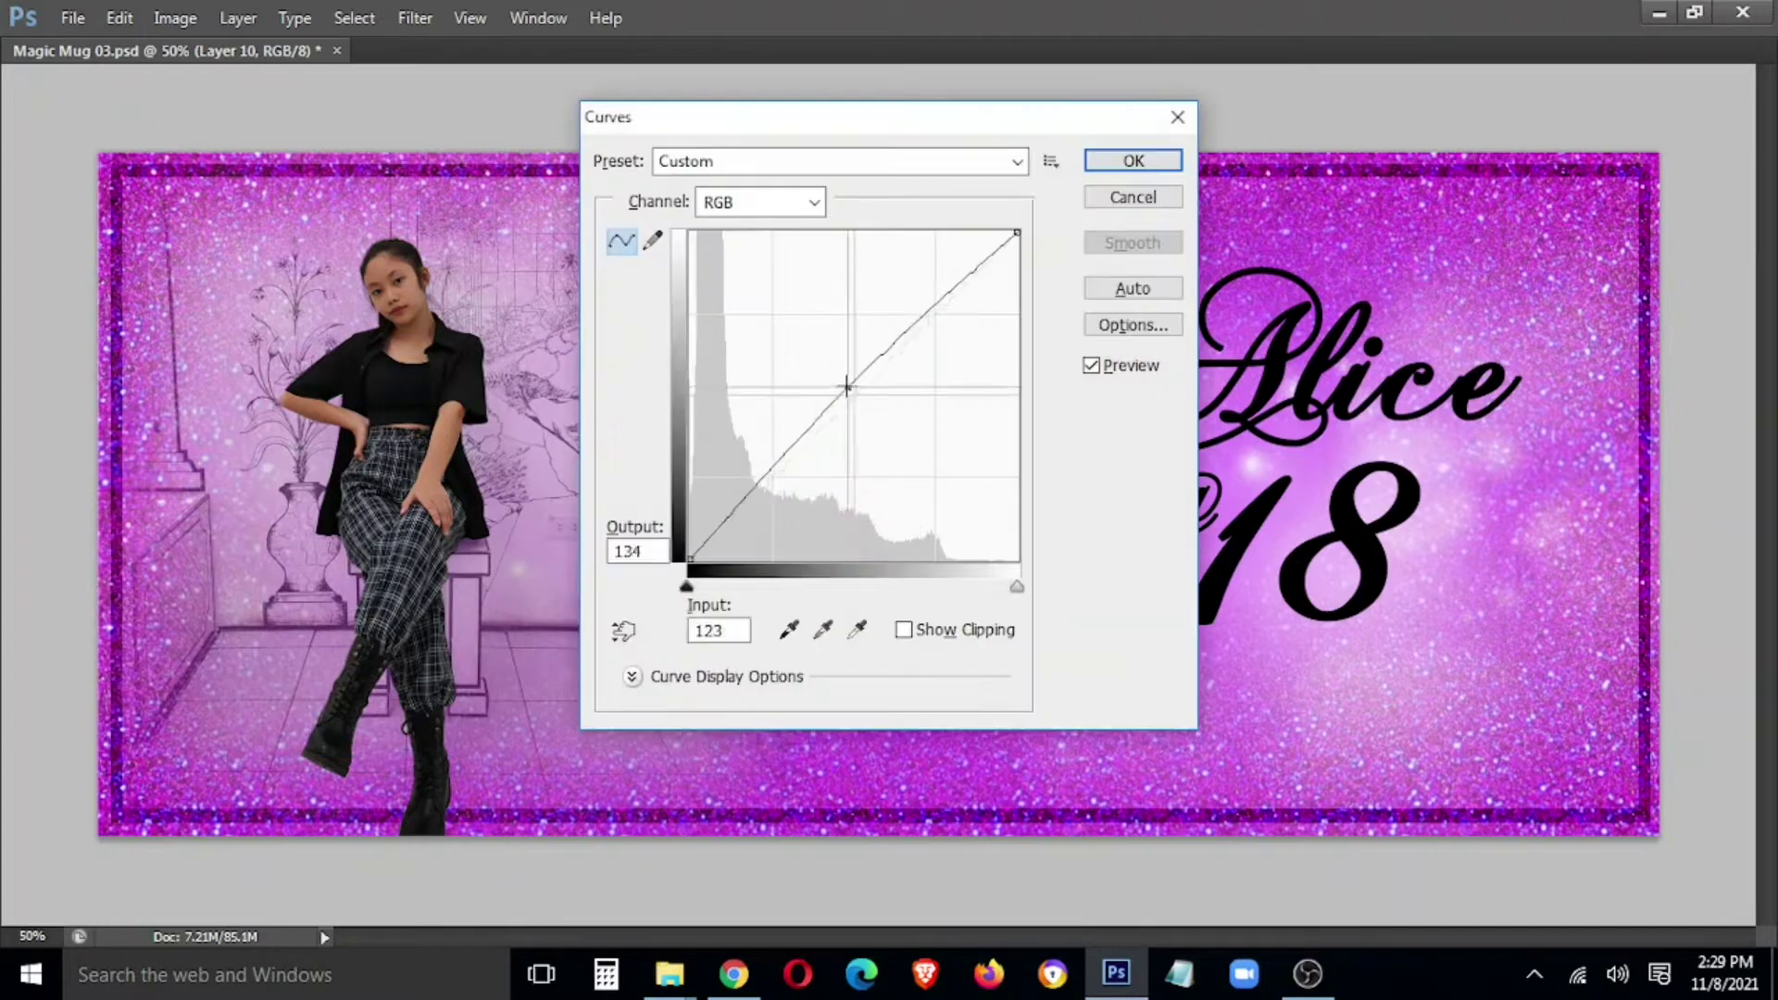
{"action": "left_click", "coordinate": [1132, 161]}
- Add a dark purple color overlay, #4e1368, at 100% opacity to the name text layer
{"action": "right_click", "coordinate": [1189, 403]}
{"action": "left_click", "coordinate": [1204, 409]}
{"action": "key", "text": "Tab"}
{"action": "right_click", "coordinate": [1595, 373]}
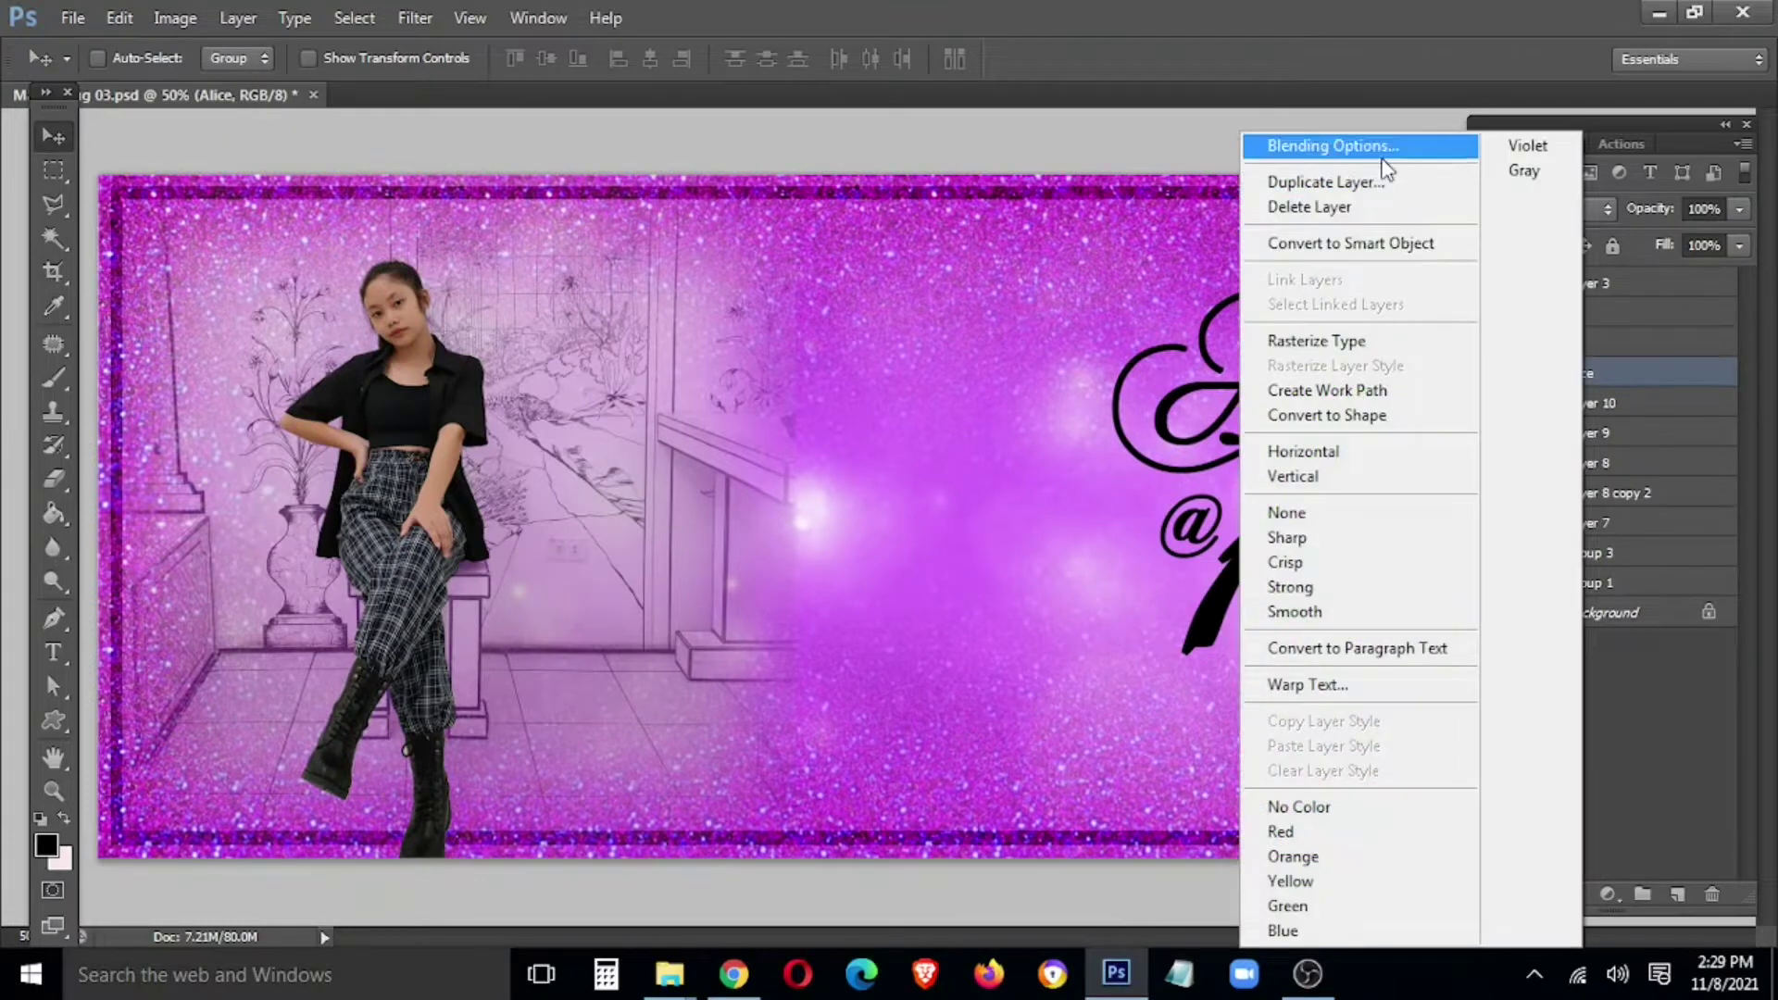
{"action": "left_click", "coordinate": [1383, 155]}
{"action": "left_click", "coordinate": [82, 478]}
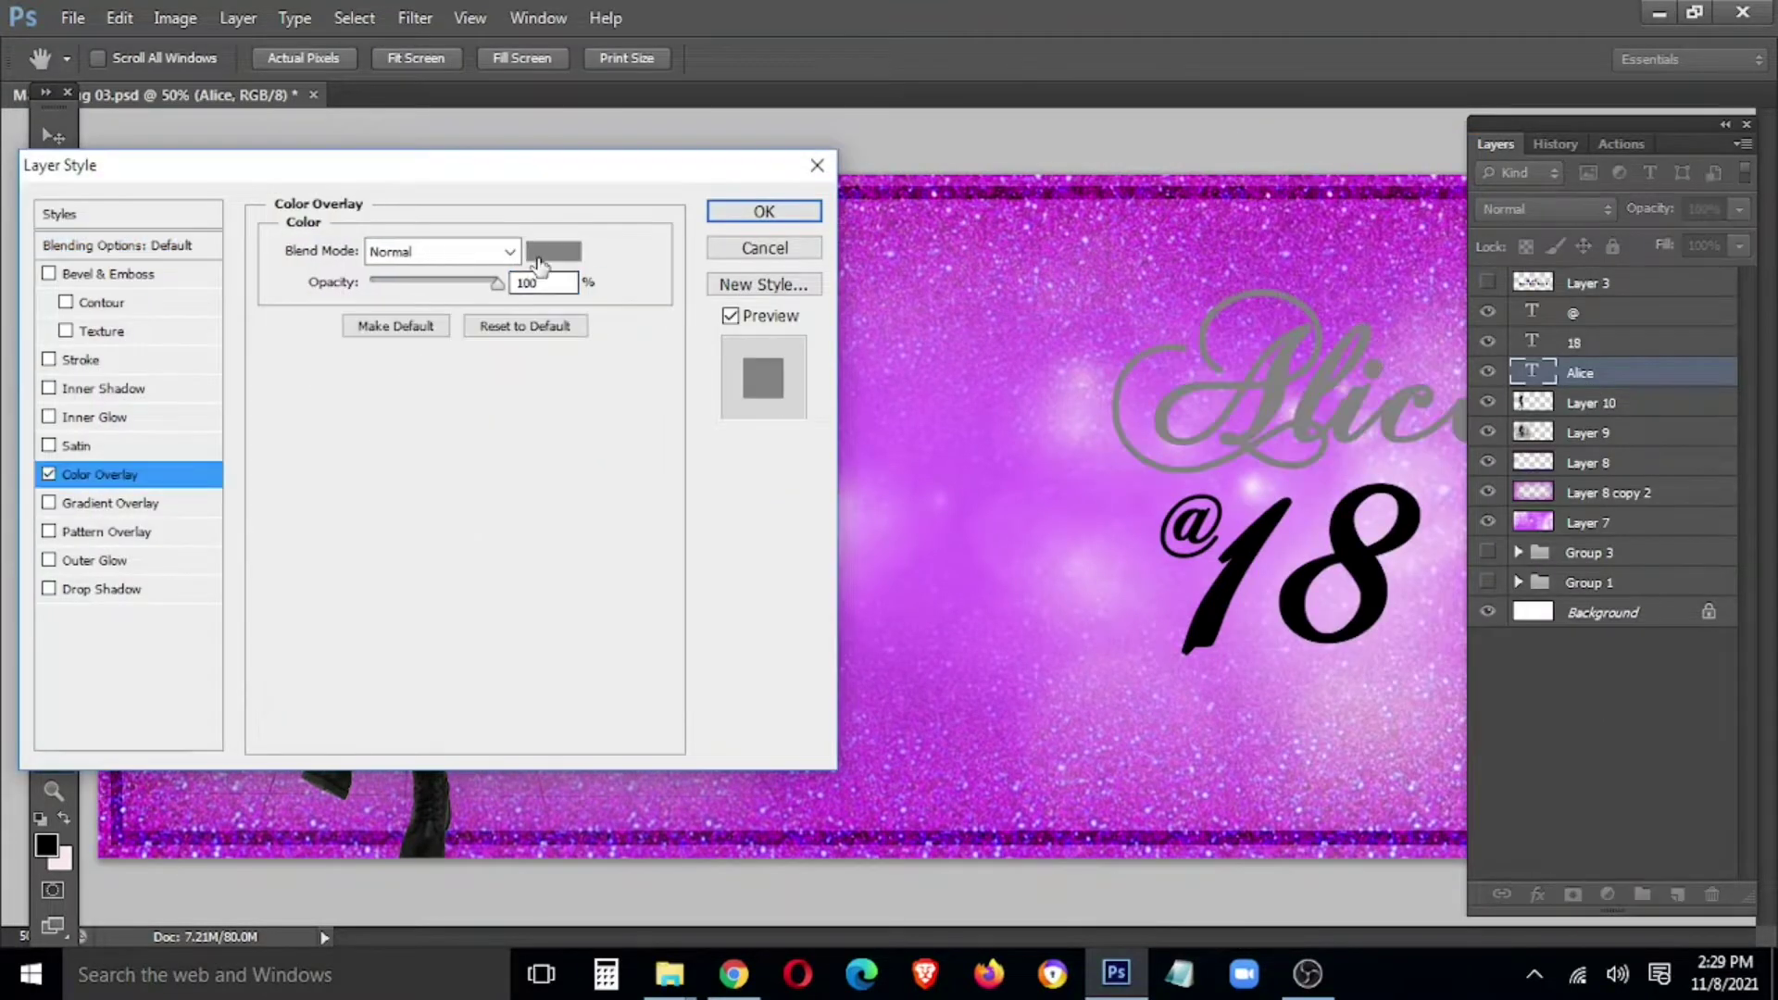
{"action": "left_click", "coordinate": [537, 252]}
{"action": "left_click", "coordinate": [942, 185]}
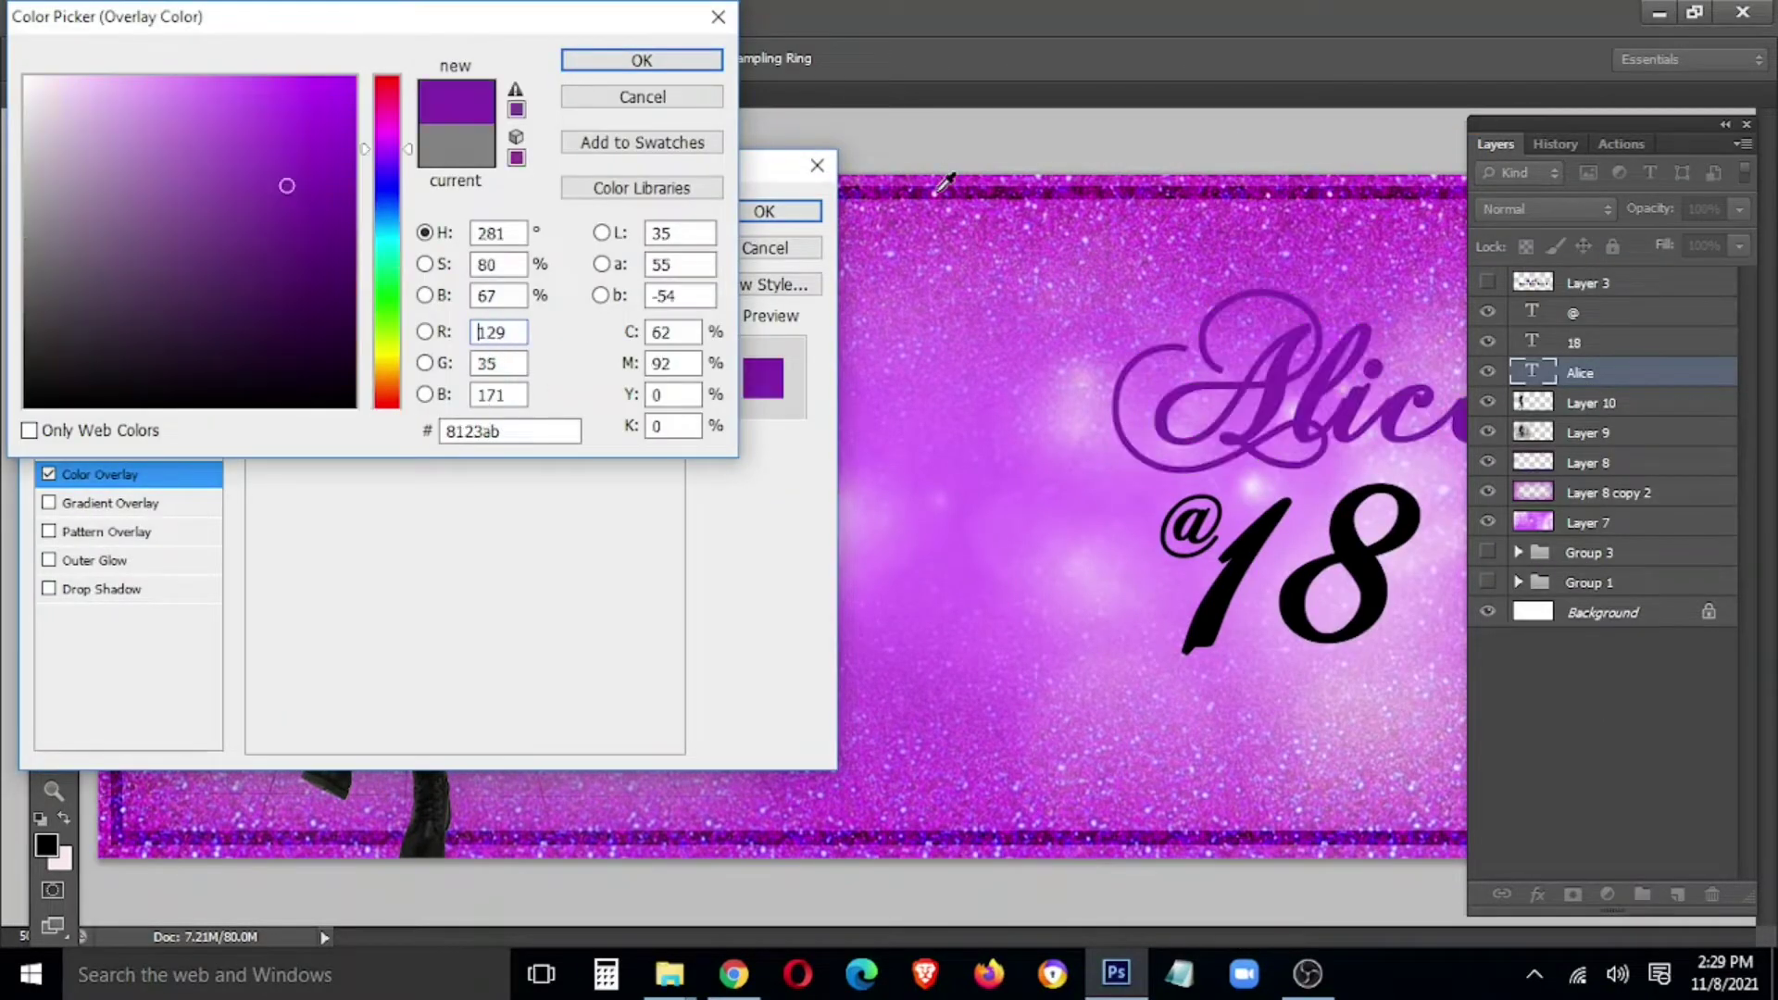
{"action": "left_click", "coordinate": [295, 272]}
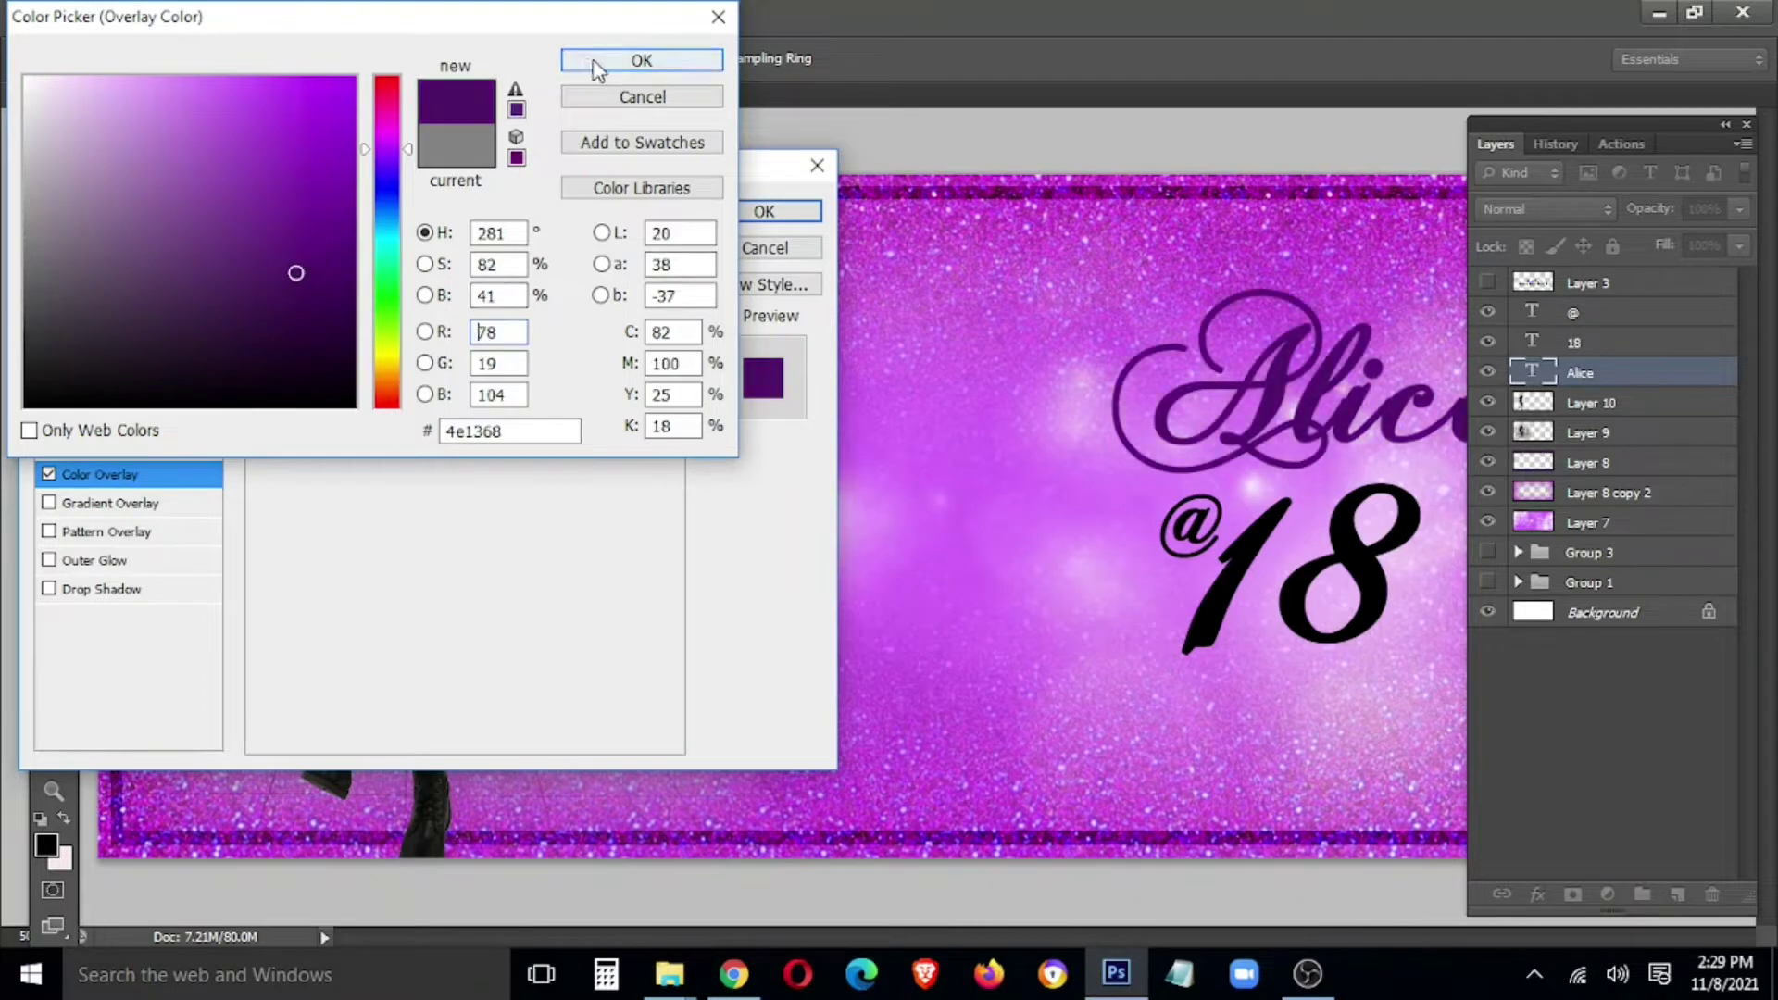
{"action": "left_click", "coordinate": [641, 60]}
- Add a 5 px outside stroke in pale yellow to the name text layer
{"action": "left_click", "coordinate": [81, 360]}
{"action": "left_click", "coordinate": [344, 474]}
{"action": "left_click_drag", "start_coordinate": [176, 213], "coordinate": [60, 22]}
{"action": "left_click", "coordinate": [394, 355]}
{"action": "left_click_drag", "start_coordinate": [208, 236], "coordinate": [123, 74]}
{"action": "left_click", "coordinate": [641, 61]}
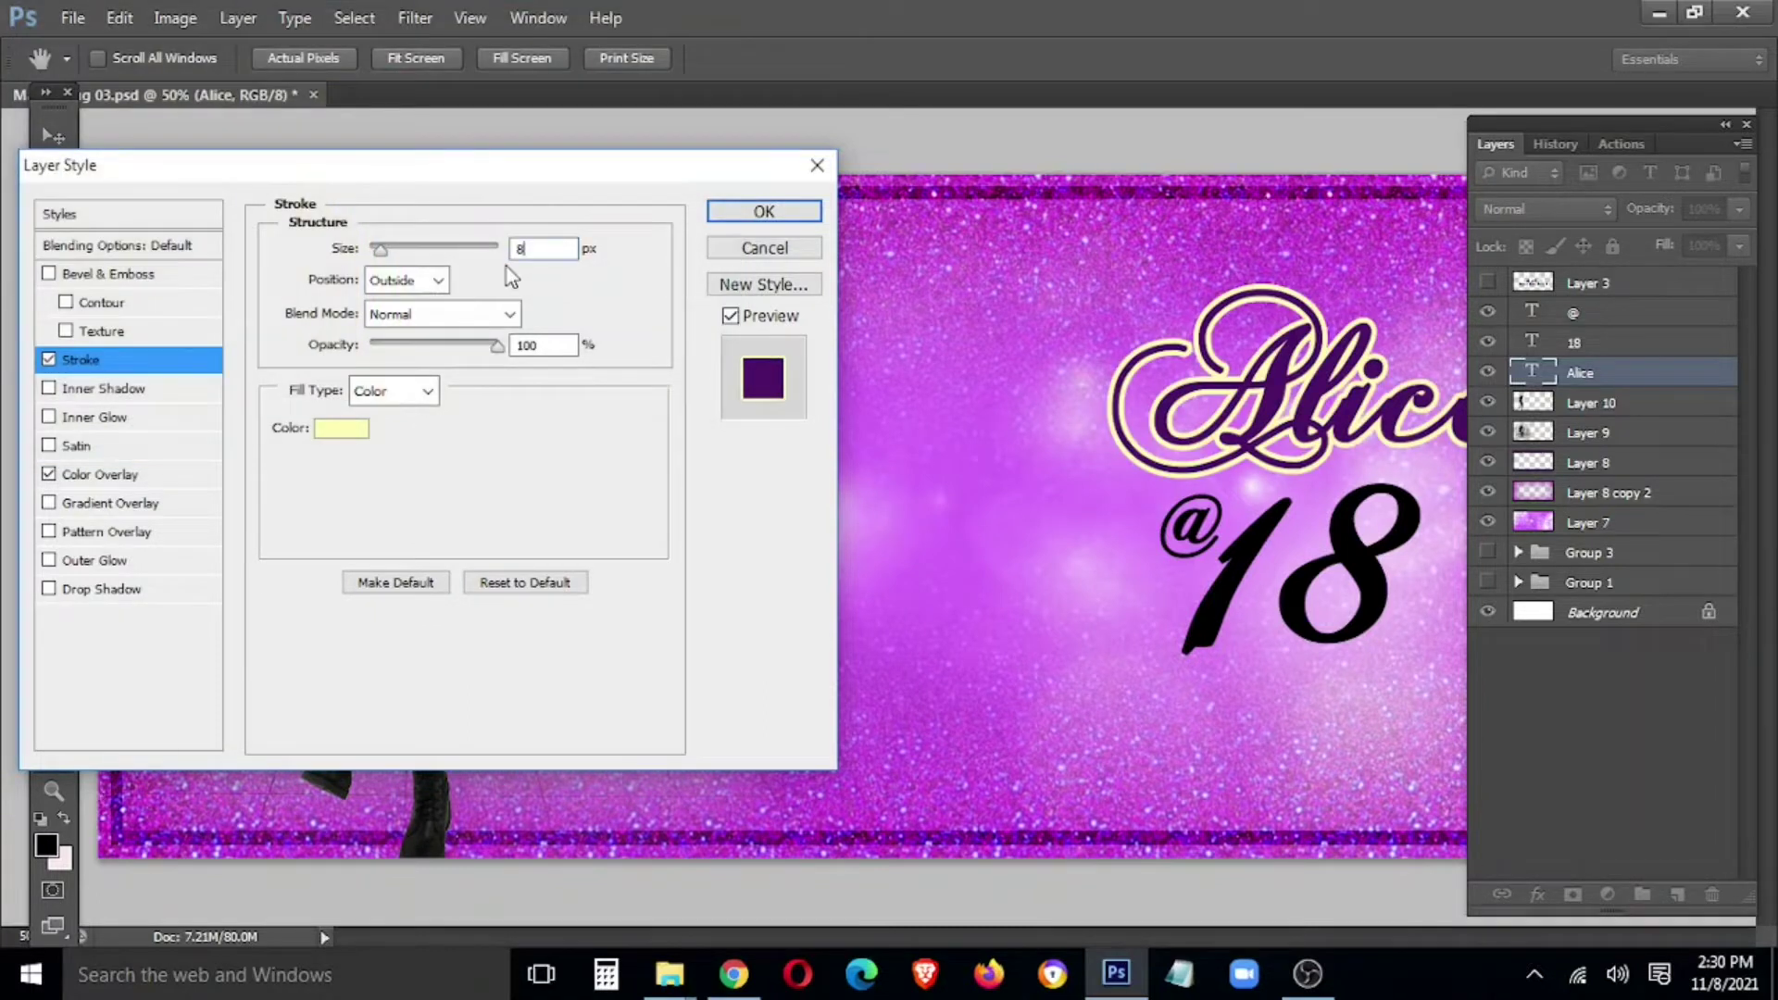
{"action": "type", "text": "5"}
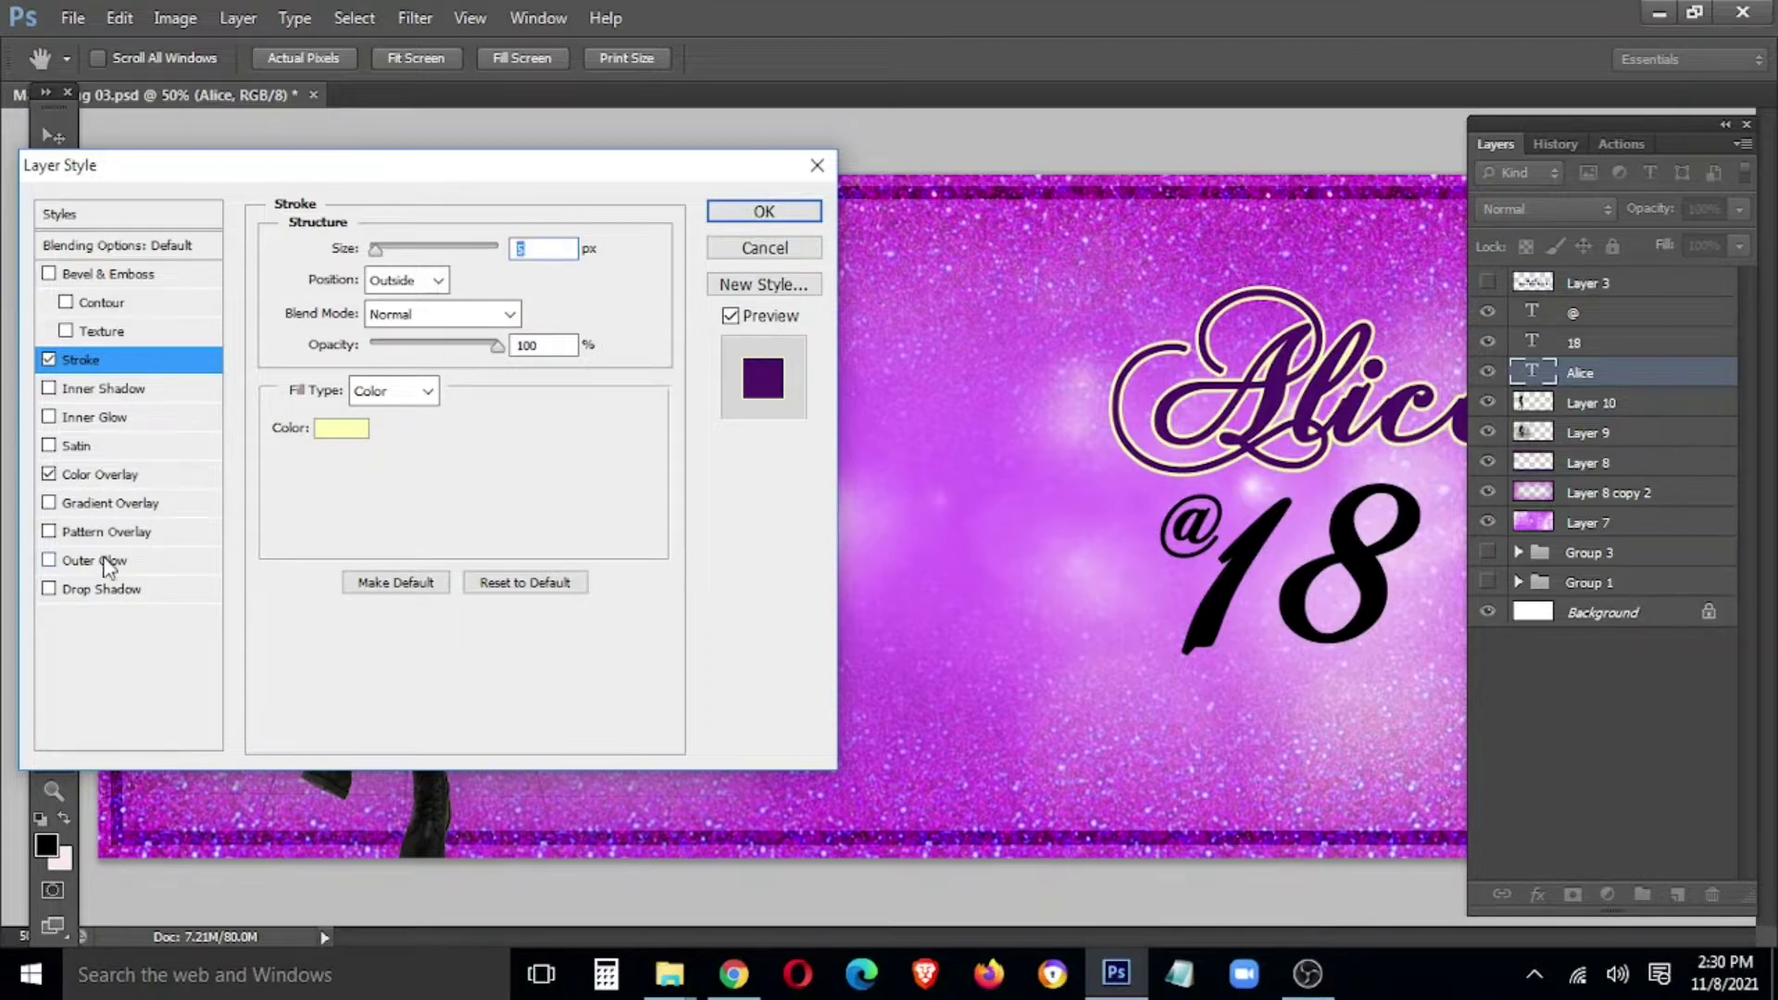
- Add an outer glow to the name text with 20% spread and 103 px size, and apply the layer style
{"action": "left_click", "coordinate": [109, 561]}
{"action": "left_click_drag", "start_coordinate": [373, 446], "coordinate": [428, 478]}
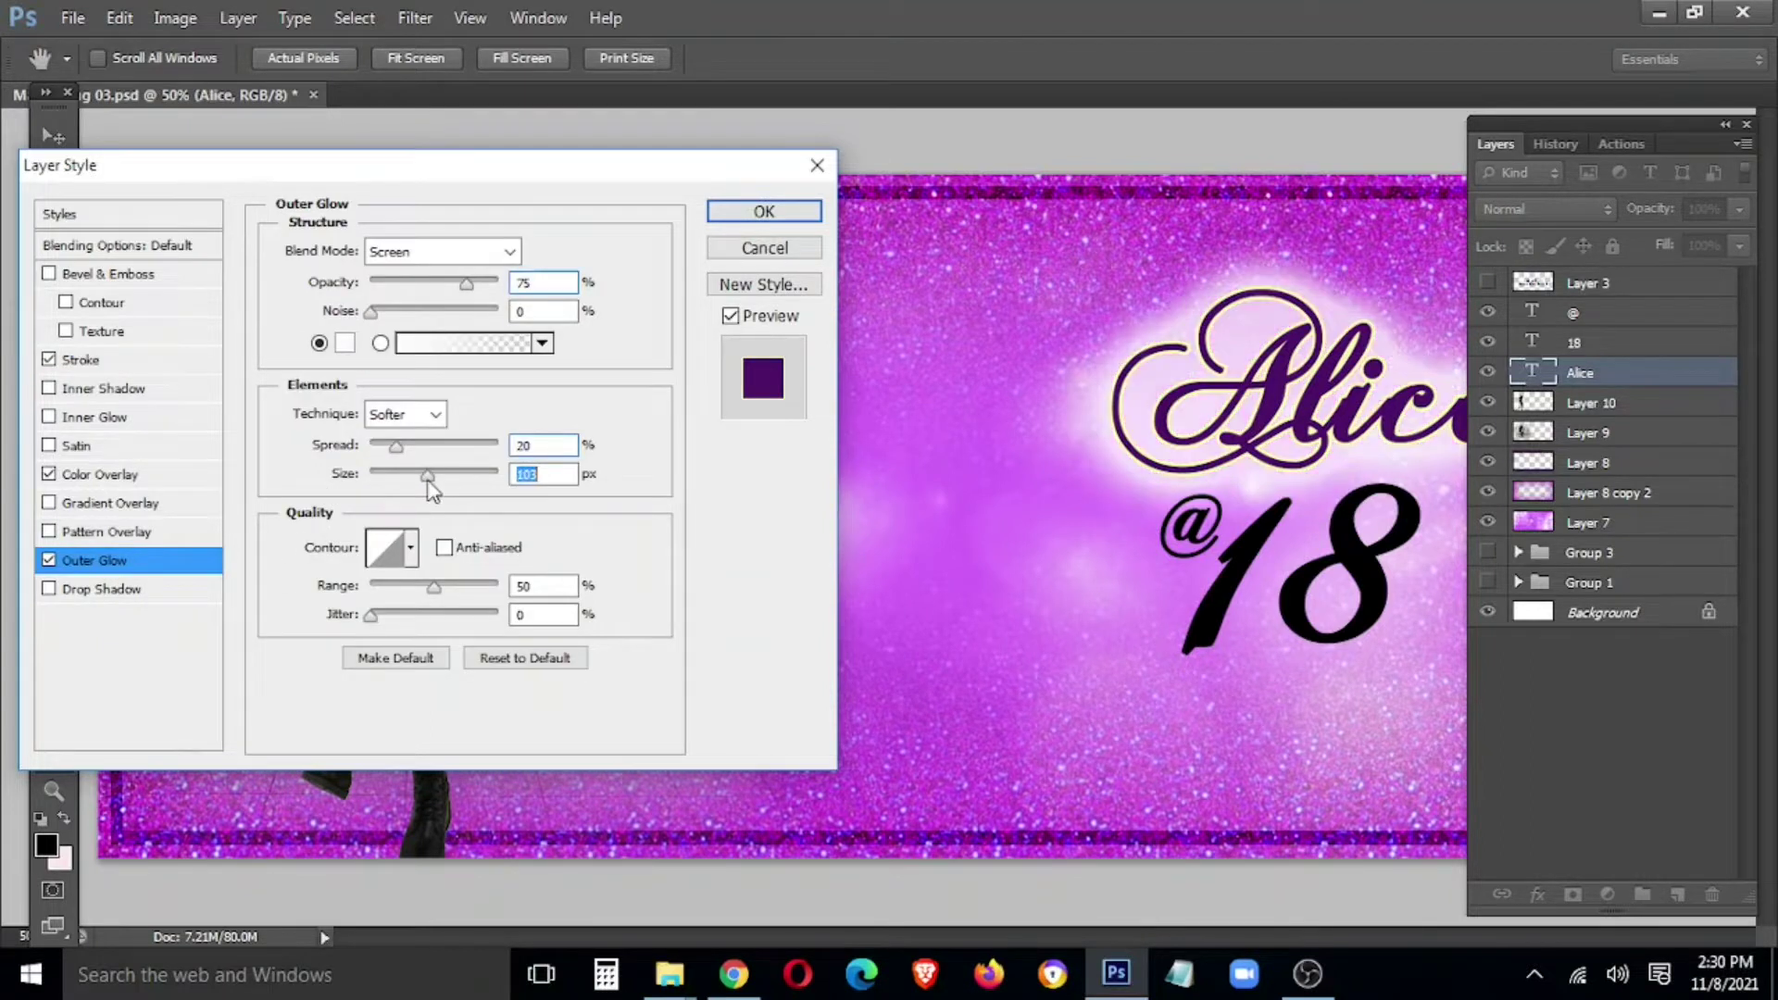
{"action": "left_click", "coordinate": [764, 211]}
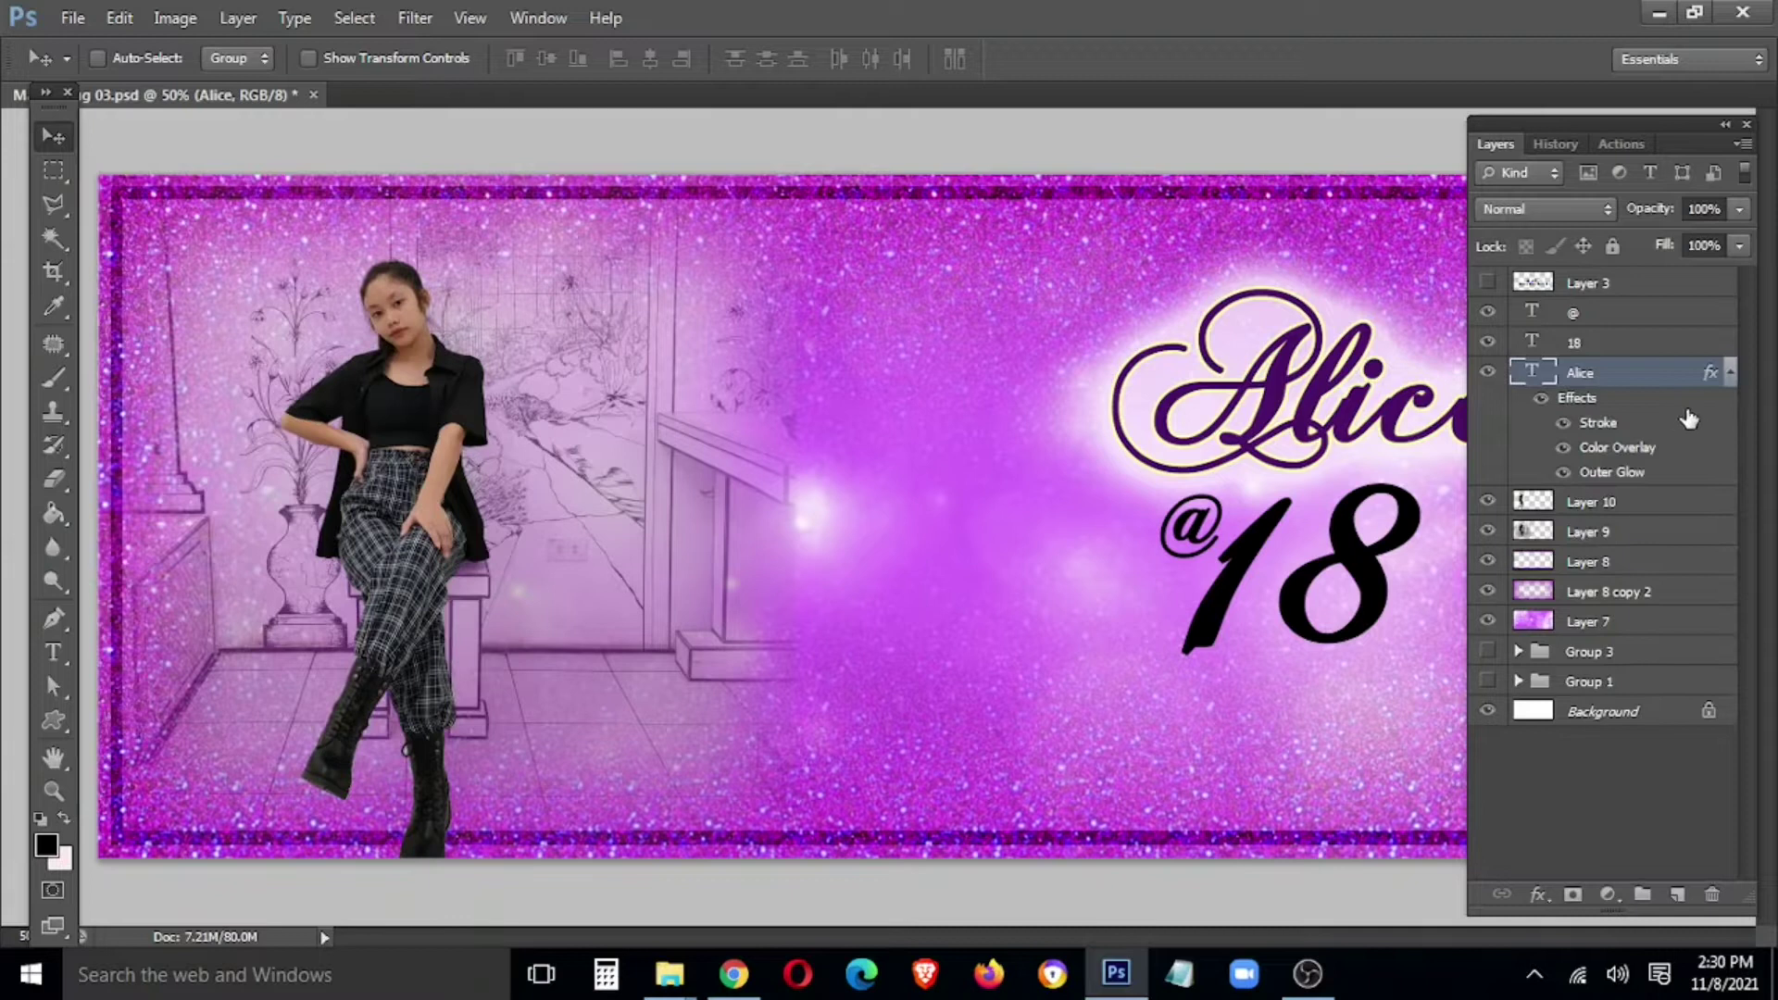
- Copy the name text's layer style and clear it from that layer
{"action": "right_click", "coordinate": [1622, 376]}
{"action": "left_click", "coordinate": [1396, 721]}
{"action": "right_click", "coordinate": [1612, 373]}
{"action": "left_click", "coordinate": [1397, 772]}
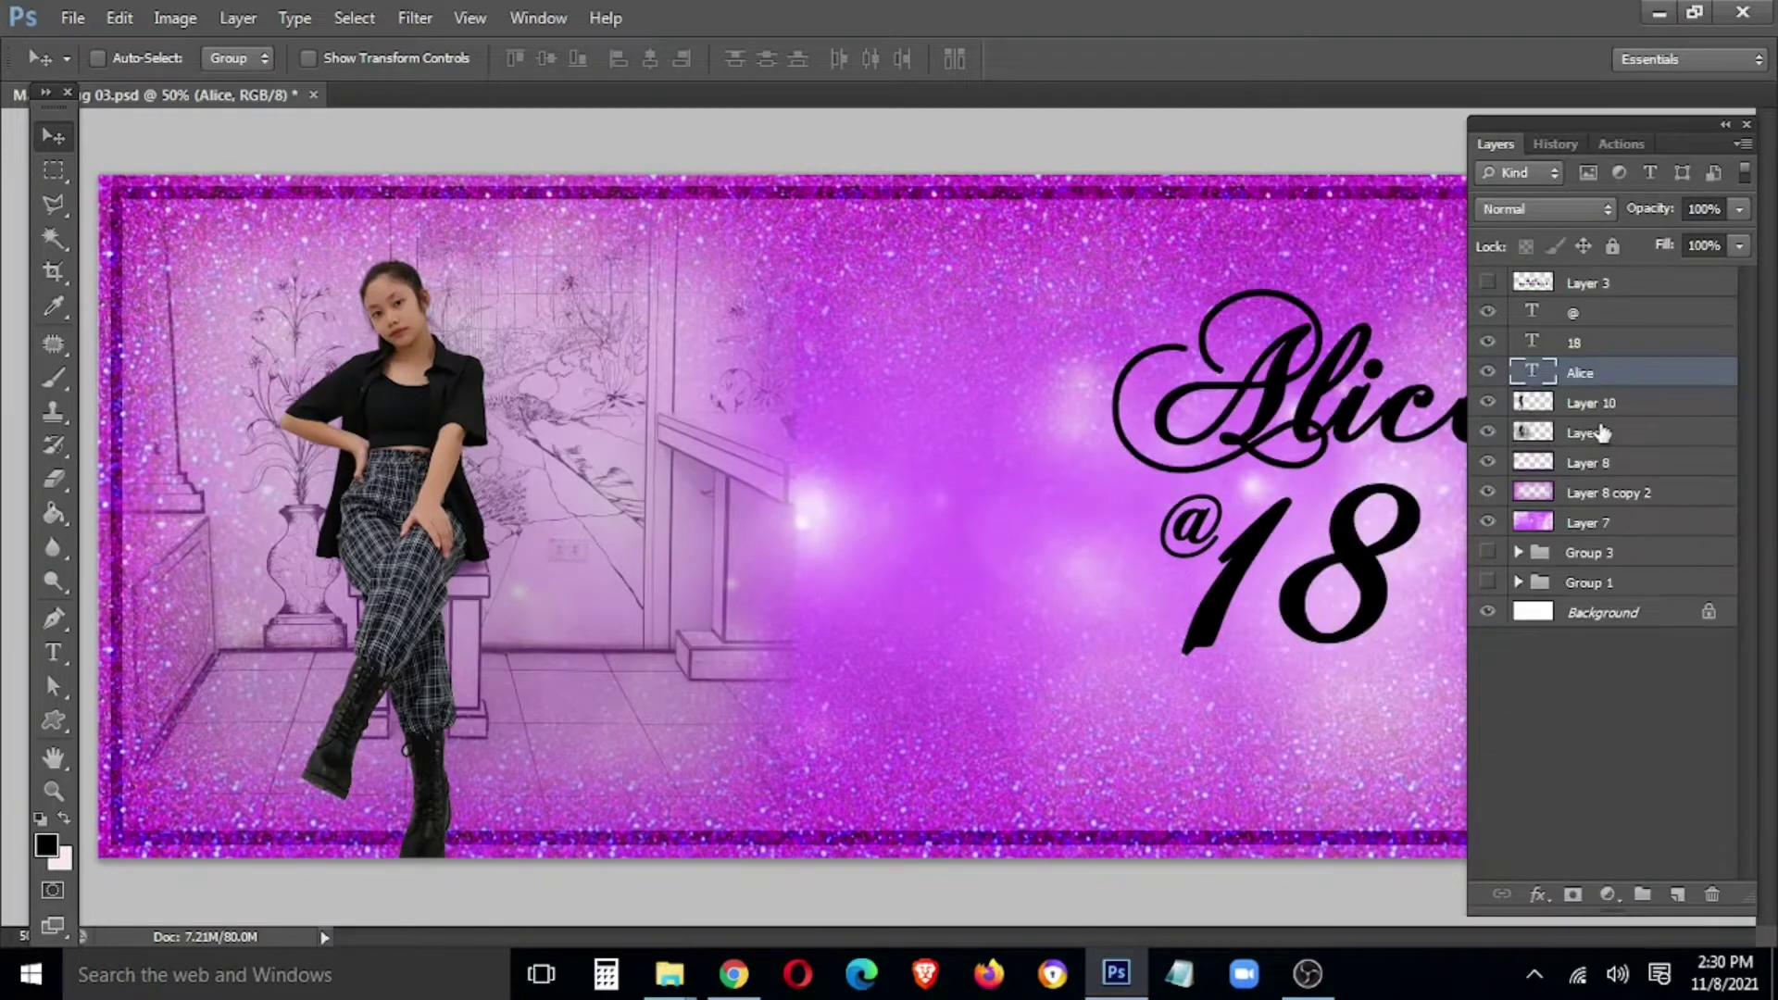
- Group the name, 18 and @ text layers and paste the copied layer style onto the group
{"action": "left_click", "coordinate": [1606, 321], "text": "shift"}
{"action": "key", "text": "ctrl+g"}
{"action": "right_click", "coordinate": [1593, 313]}
{"action": "left_click", "coordinate": [1417, 625]}
- Scale up the lettering group and reposition it within the right half of the design
{"action": "key", "text": "Tab"}
{"action": "left_click_drag", "start_coordinate": [1365, 603], "coordinate": [1264, 630]}
{"action": "key", "text": "ctrl+t"}
{"action": "left_click_drag", "start_coordinate": [1095, 675], "coordinate": [1024, 736]}
{"action": "left_click_drag", "start_coordinate": [1512, 322], "coordinate": [1543, 299]}
{"action": "key", "text": "Return"}
{"action": "left_click_drag", "start_coordinate": [1380, 442], "coordinate": [1412, 427]}
- Set the lettering group's outer glow opacity to 47% and save the document
{"action": "key", "text": "Tab"}
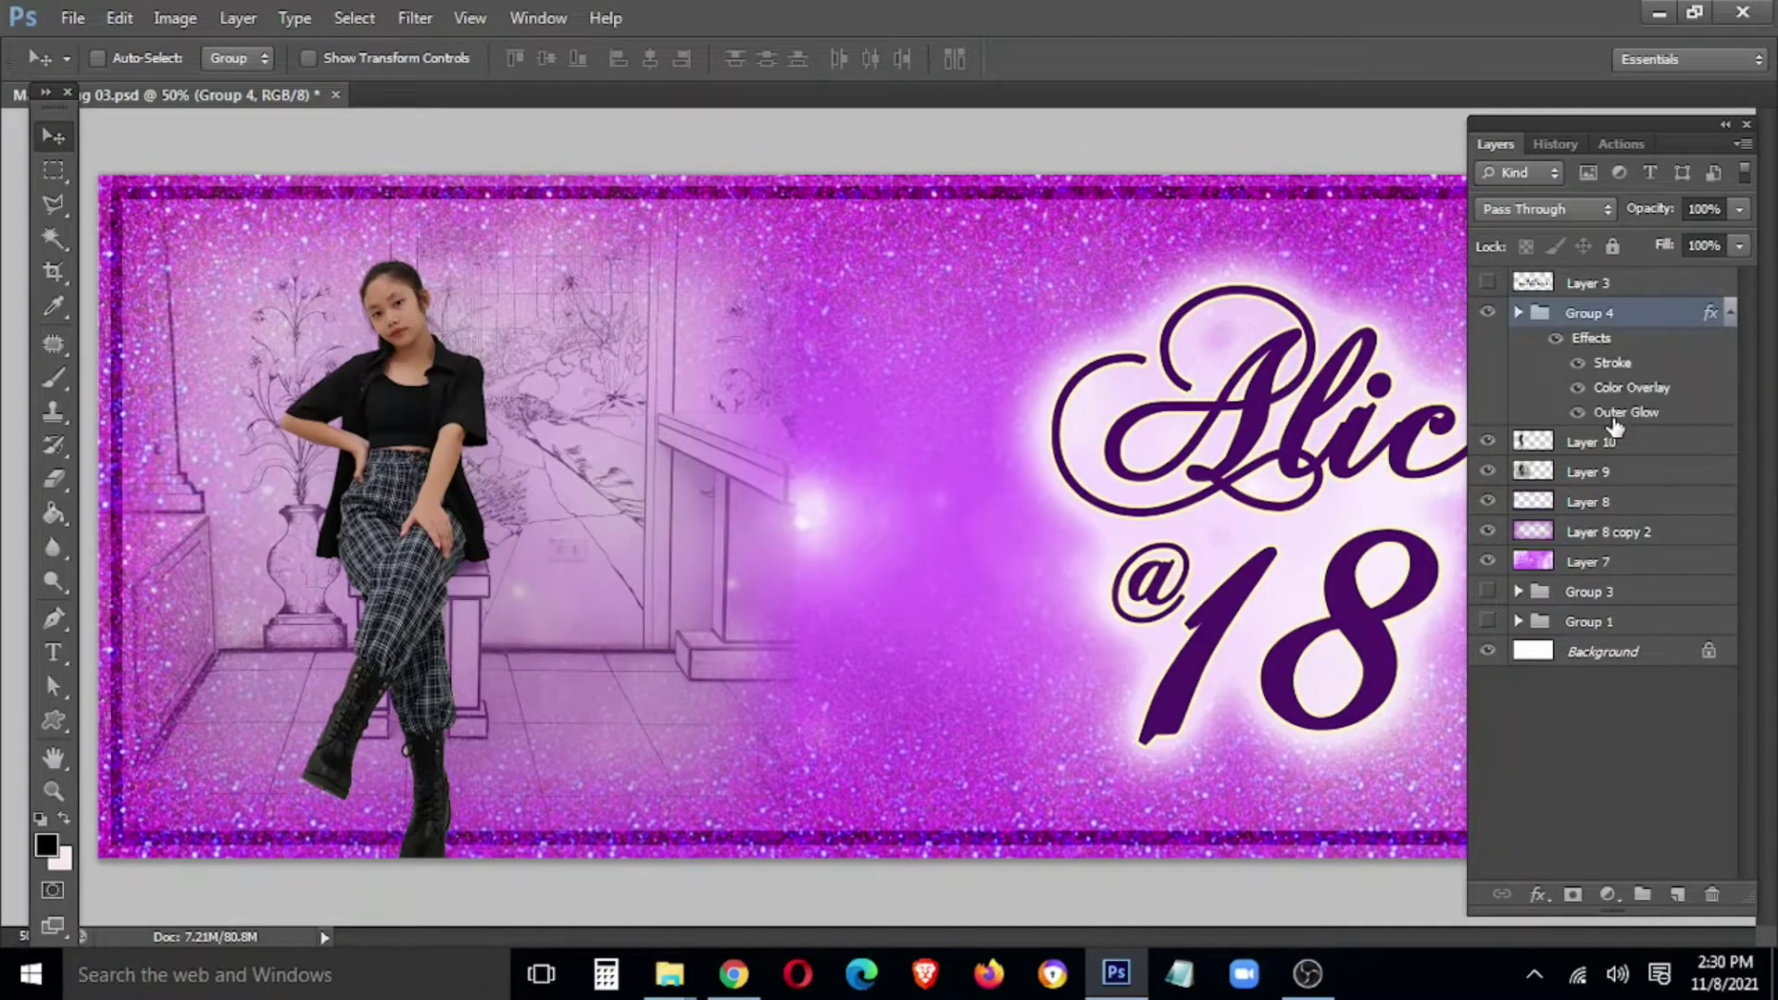
{"action": "double_click", "coordinate": [1611, 415]}
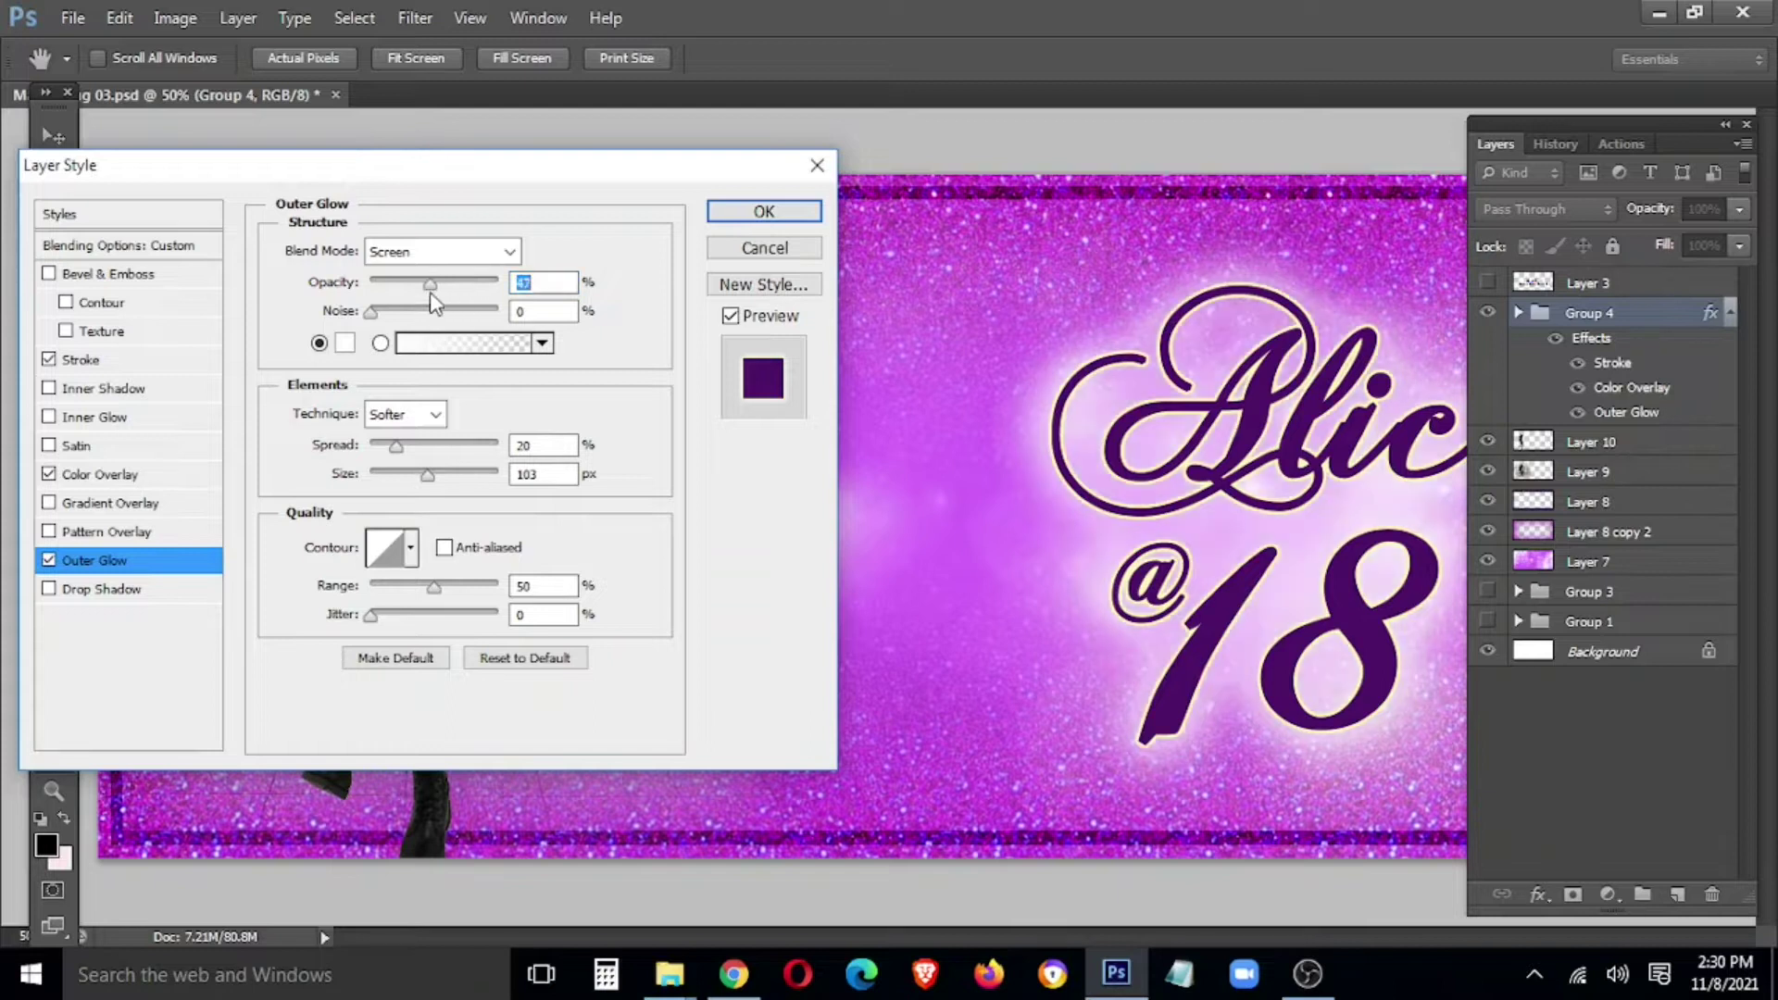
{"action": "left_click", "coordinate": [763, 211]}
{"action": "key", "text": "ctrl+s"}
{"action": "key", "text": "Tab"}
{"action": "key", "text": "Tab"}
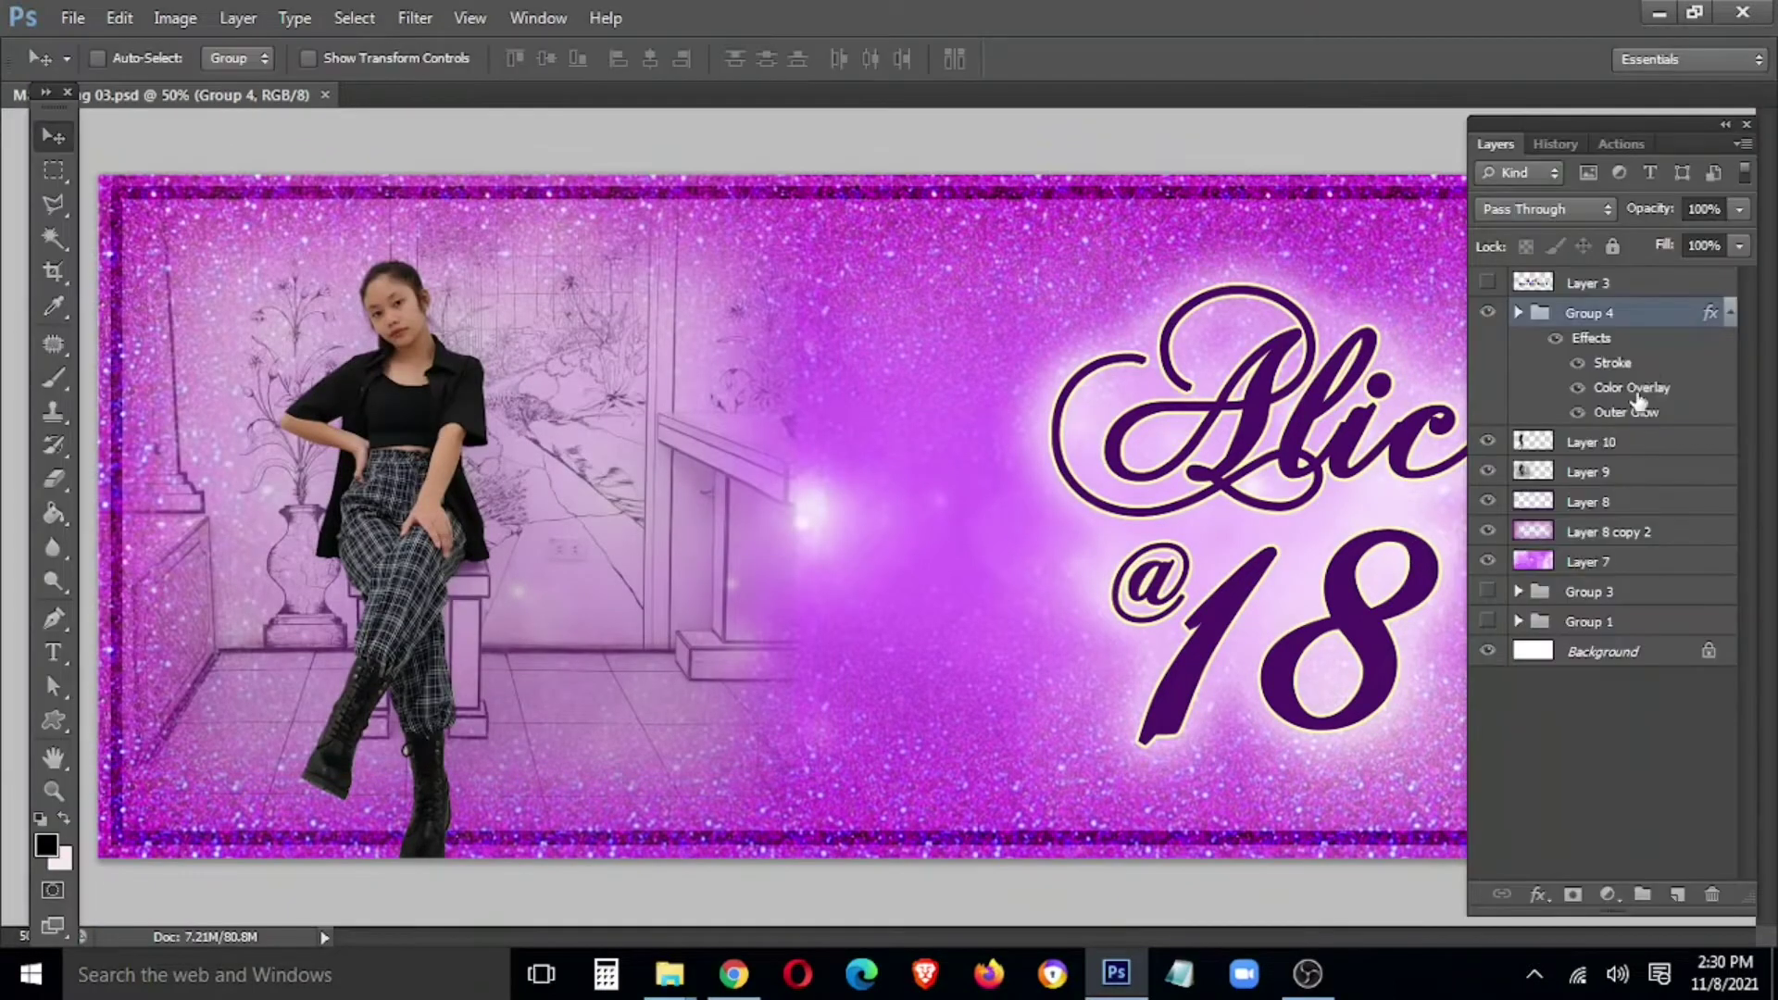
- Add a new layer above the lettering group and activate the Brush tool
{"action": "left_click", "coordinate": [1675, 896]}
{"action": "key", "text": "Tab"}
{"action": "key", "text": "Tab"}
{"action": "key", "text": "b"}
{"action": "left_click_drag", "start_coordinate": [53, 721], "coordinate": [148, 841]}
{"action": "left_click", "coordinate": [1008, 59]}
{"action": "scroll", "coordinate": [895, 607], "scroll_direction": "down", "scroll_amount": 6}
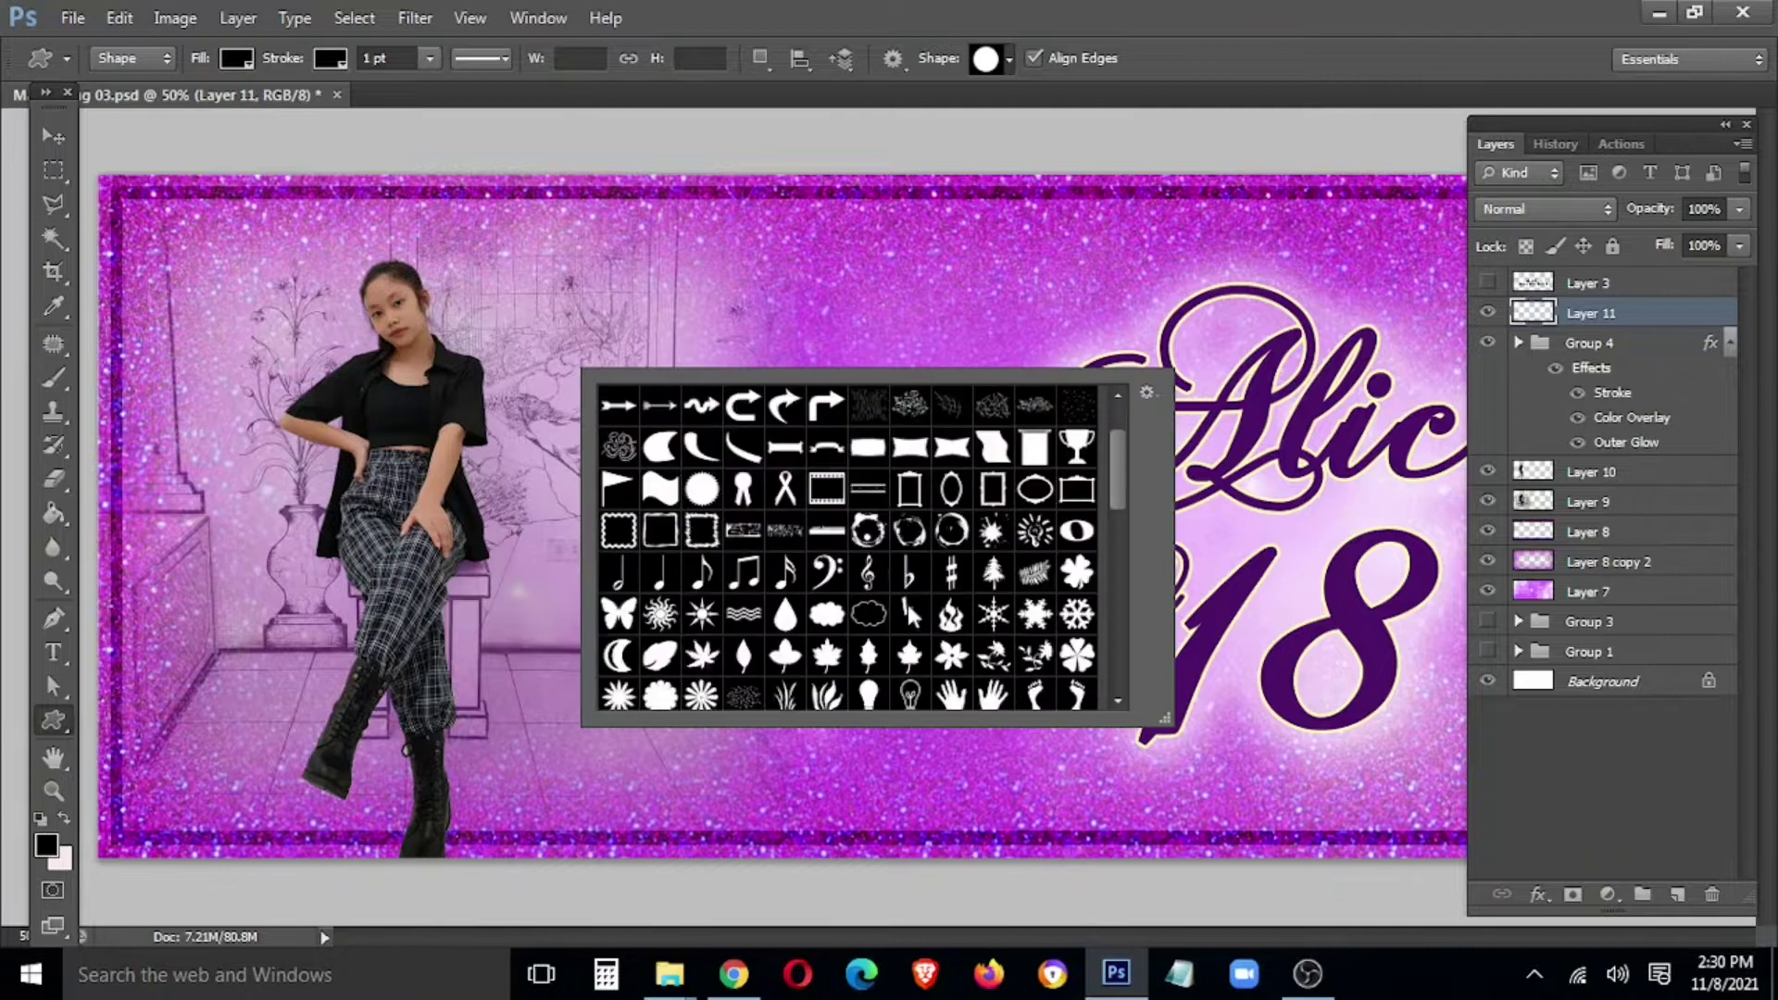
{"action": "scroll", "coordinate": [895, 606], "scroll_direction": "down", "scroll_amount": 2}
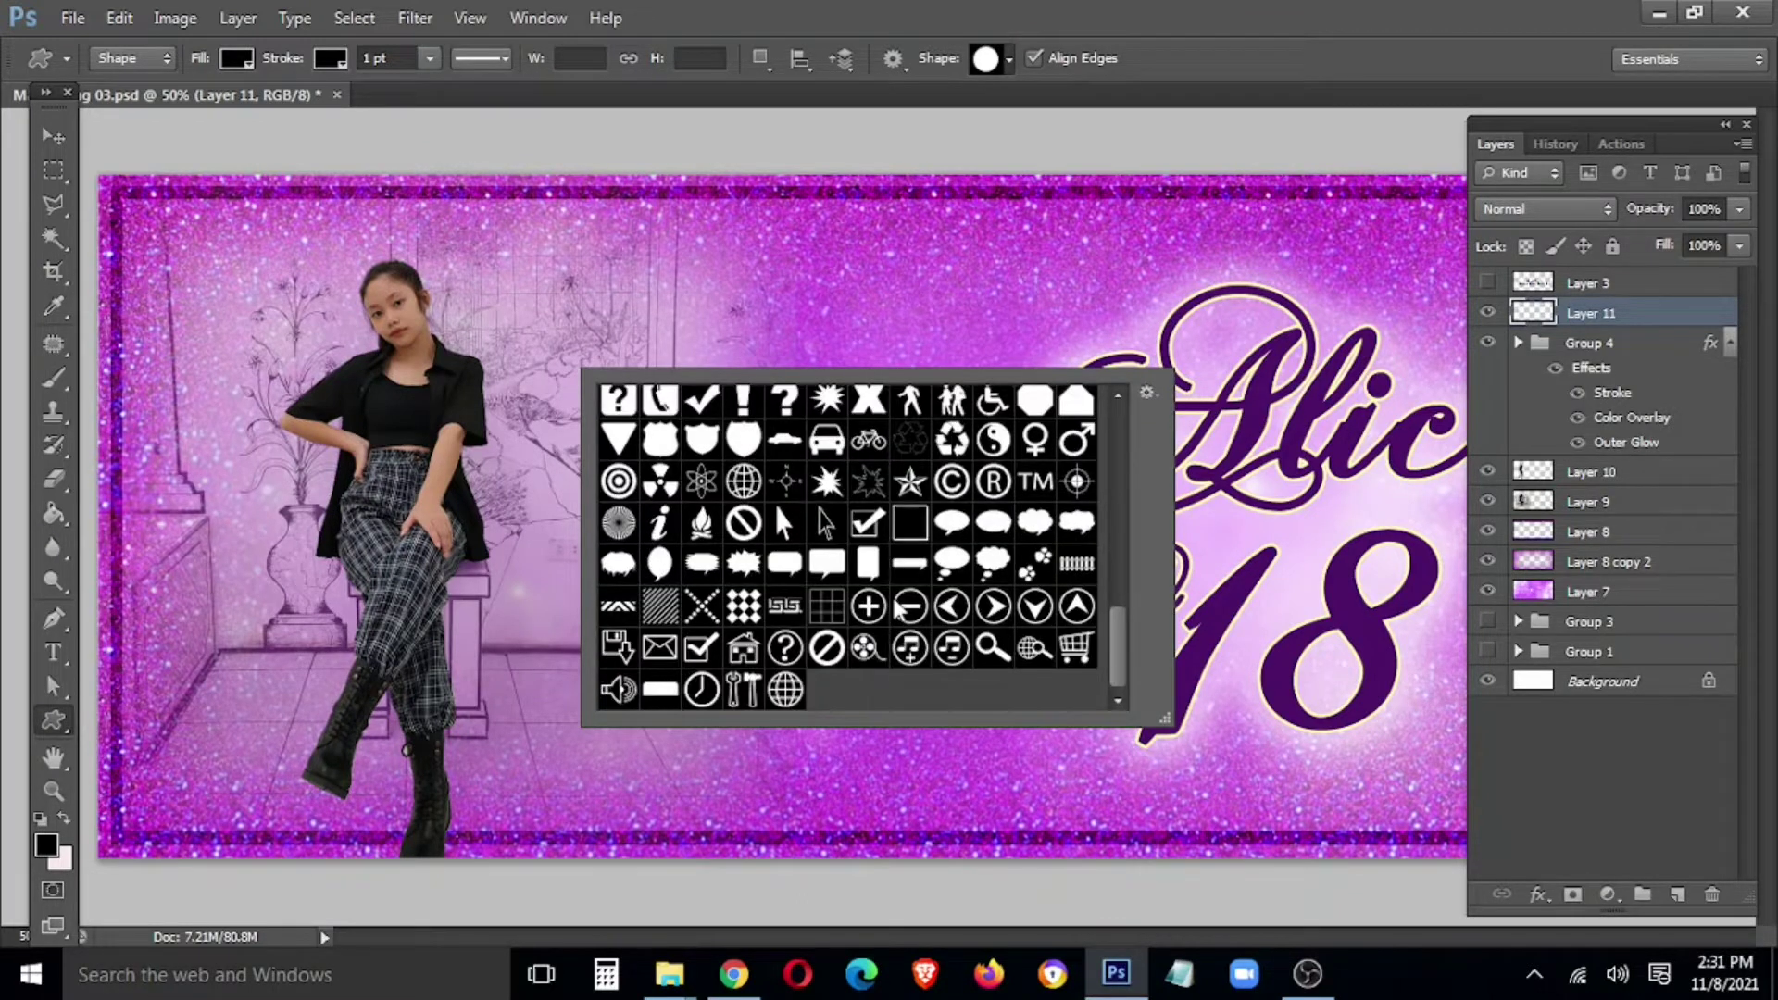
{"action": "left_click", "coordinate": [36, 591]}
{"action": "left_click", "coordinate": [67, 241]}
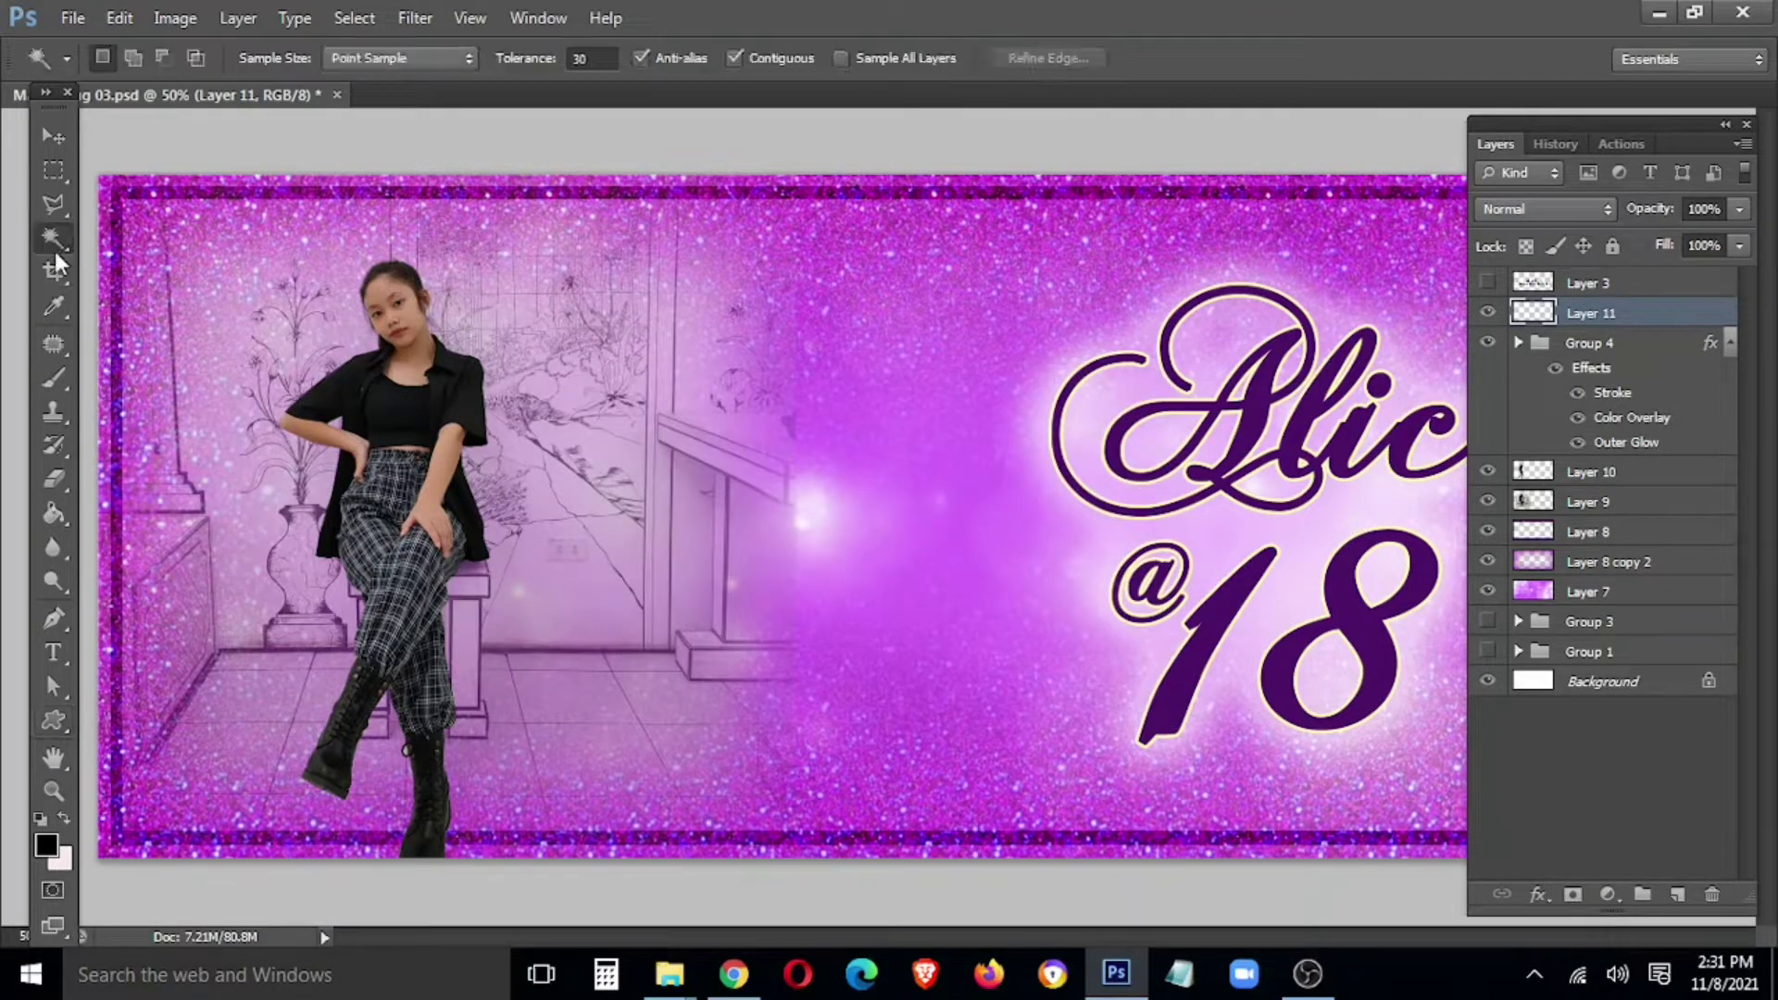
- Set up the Brush tool with a soft round 28 px tip at 0% hardness
{"action": "left_click", "coordinate": [55, 377]}
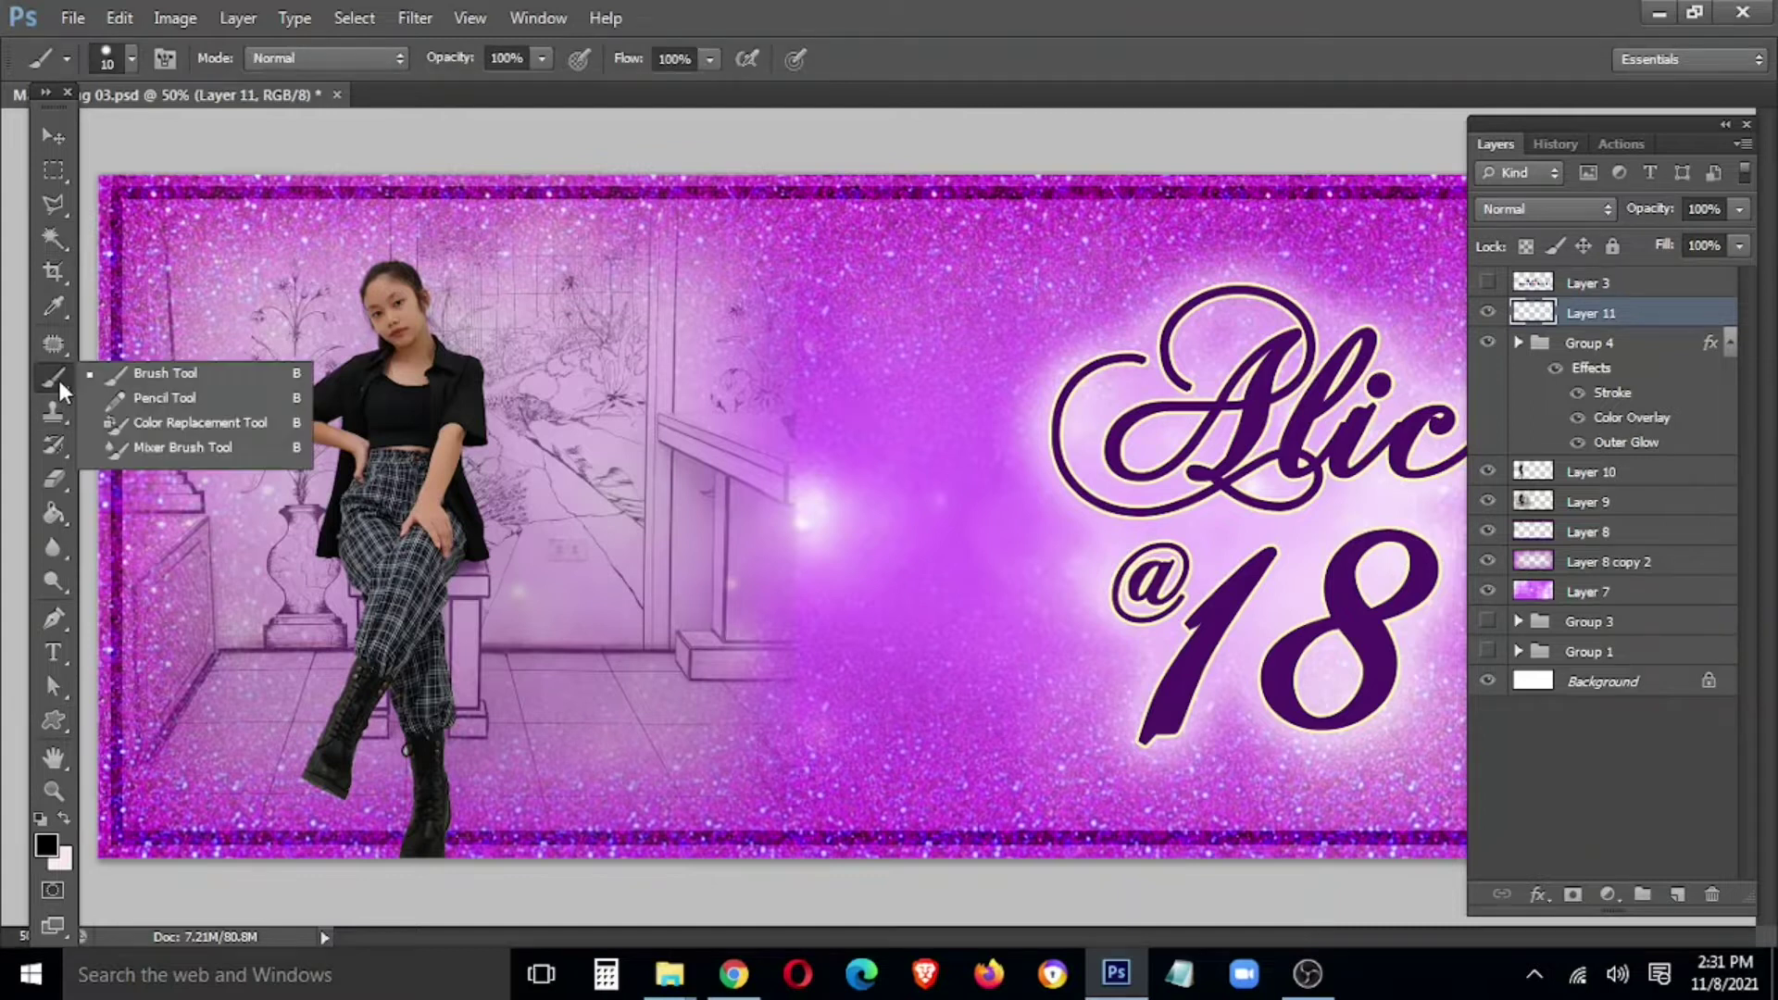
{"action": "left_click", "coordinate": [160, 375]}
{"action": "right_click", "coordinate": [481, 368]}
{"action": "left_click_drag", "start_coordinate": [761, 576], "coordinate": [765, 644]}
{"action": "left_click", "coordinate": [566, 584]}
{"action": "left_click", "coordinate": [727, 399]}
{"action": "type", "text": "10"}
{"action": "key", "text": "Return"}
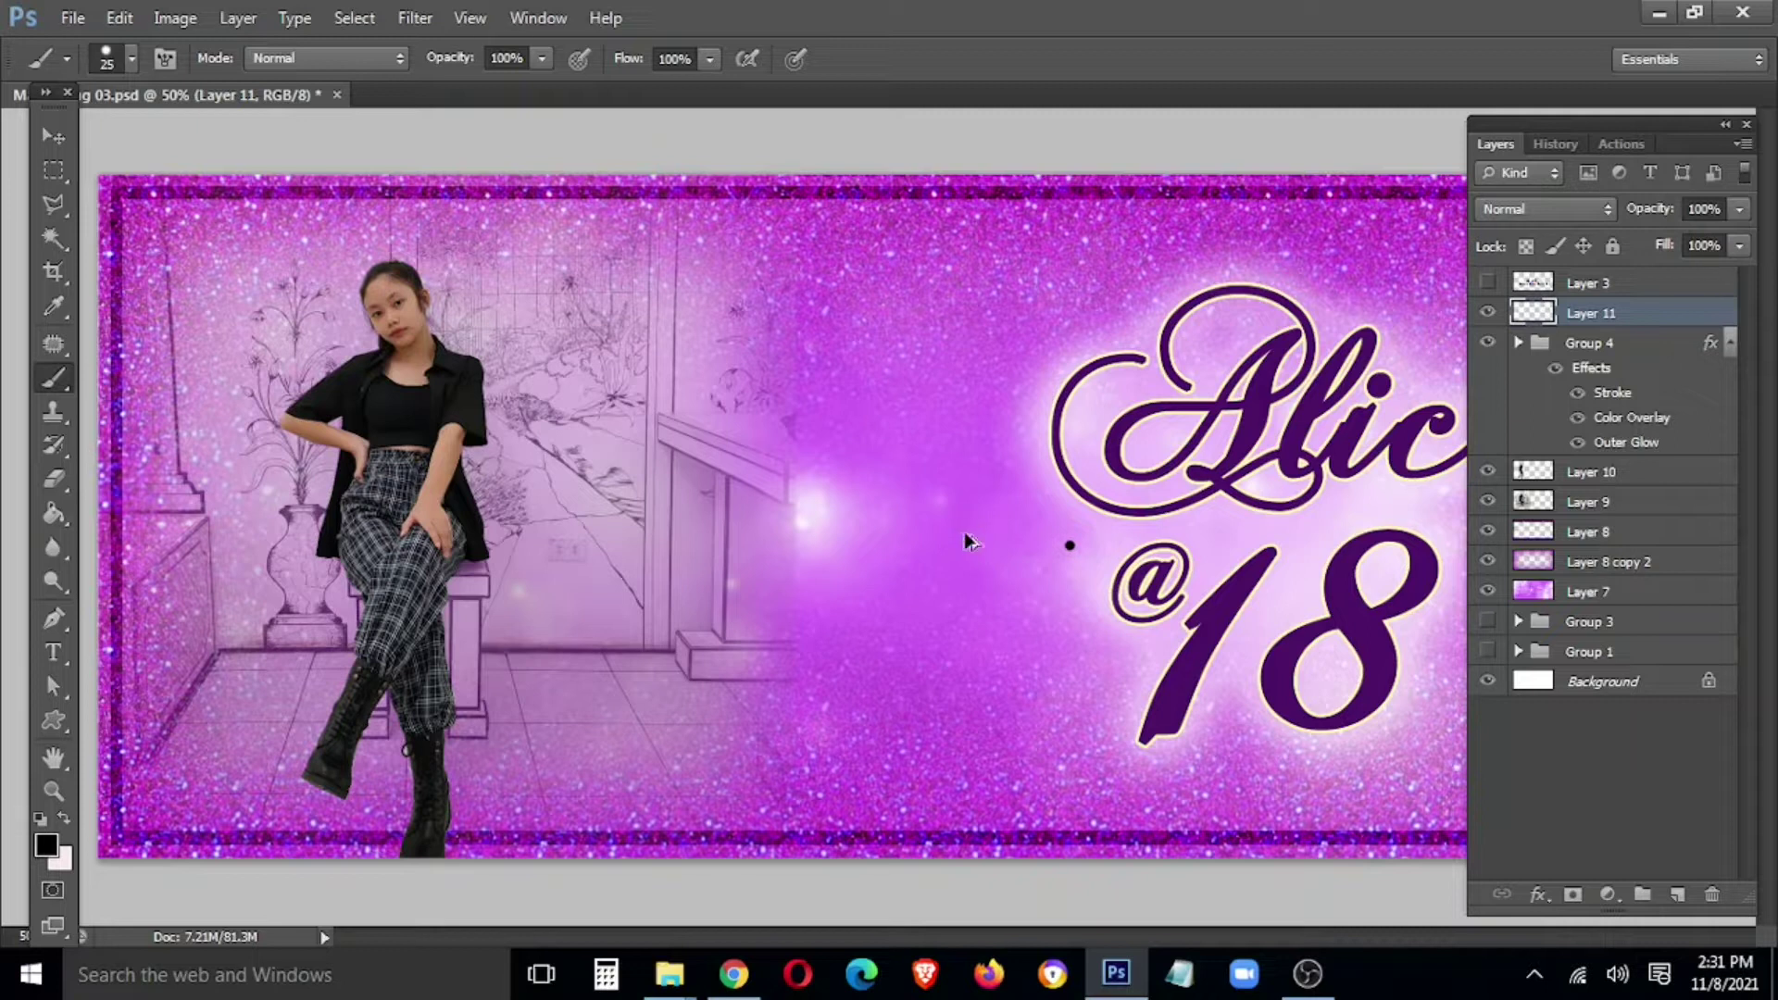
{"action": "left_click", "coordinate": [134, 59]}
{"action": "left_click", "coordinate": [246, 308]}
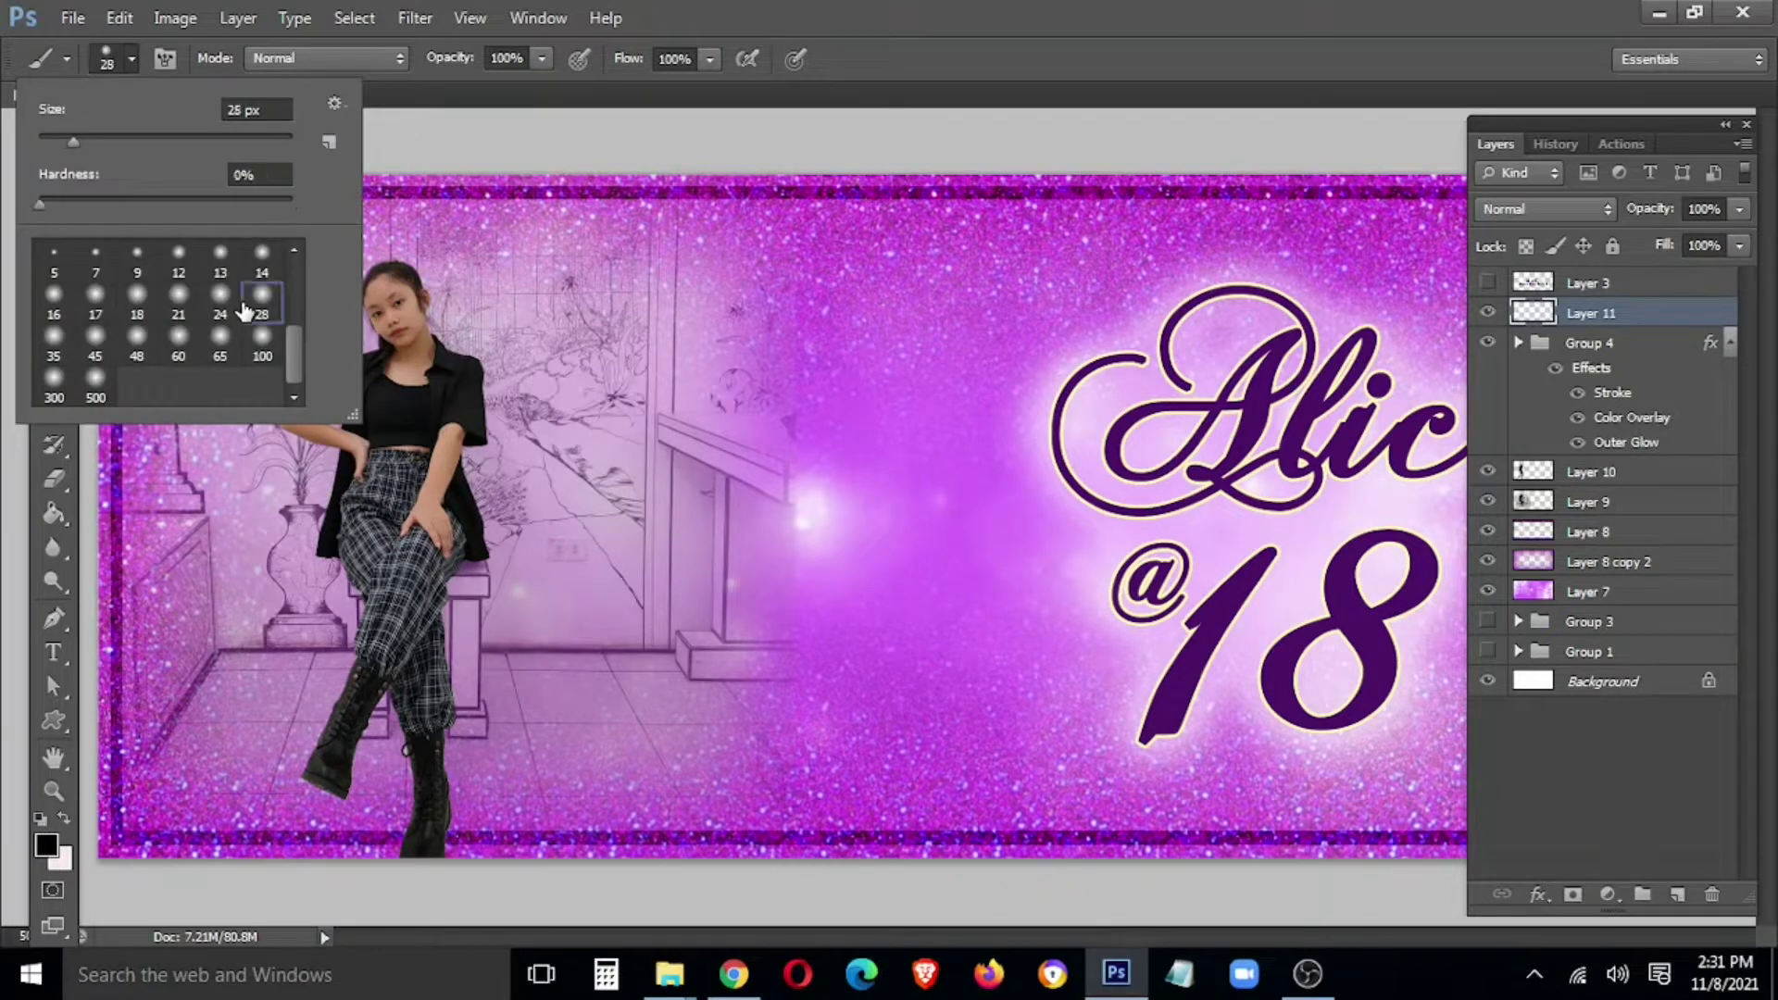
- Give the new Layer 11 a white color overlay, #ffffff, at 100% opacity
{"action": "right_click", "coordinate": [1676, 319]}
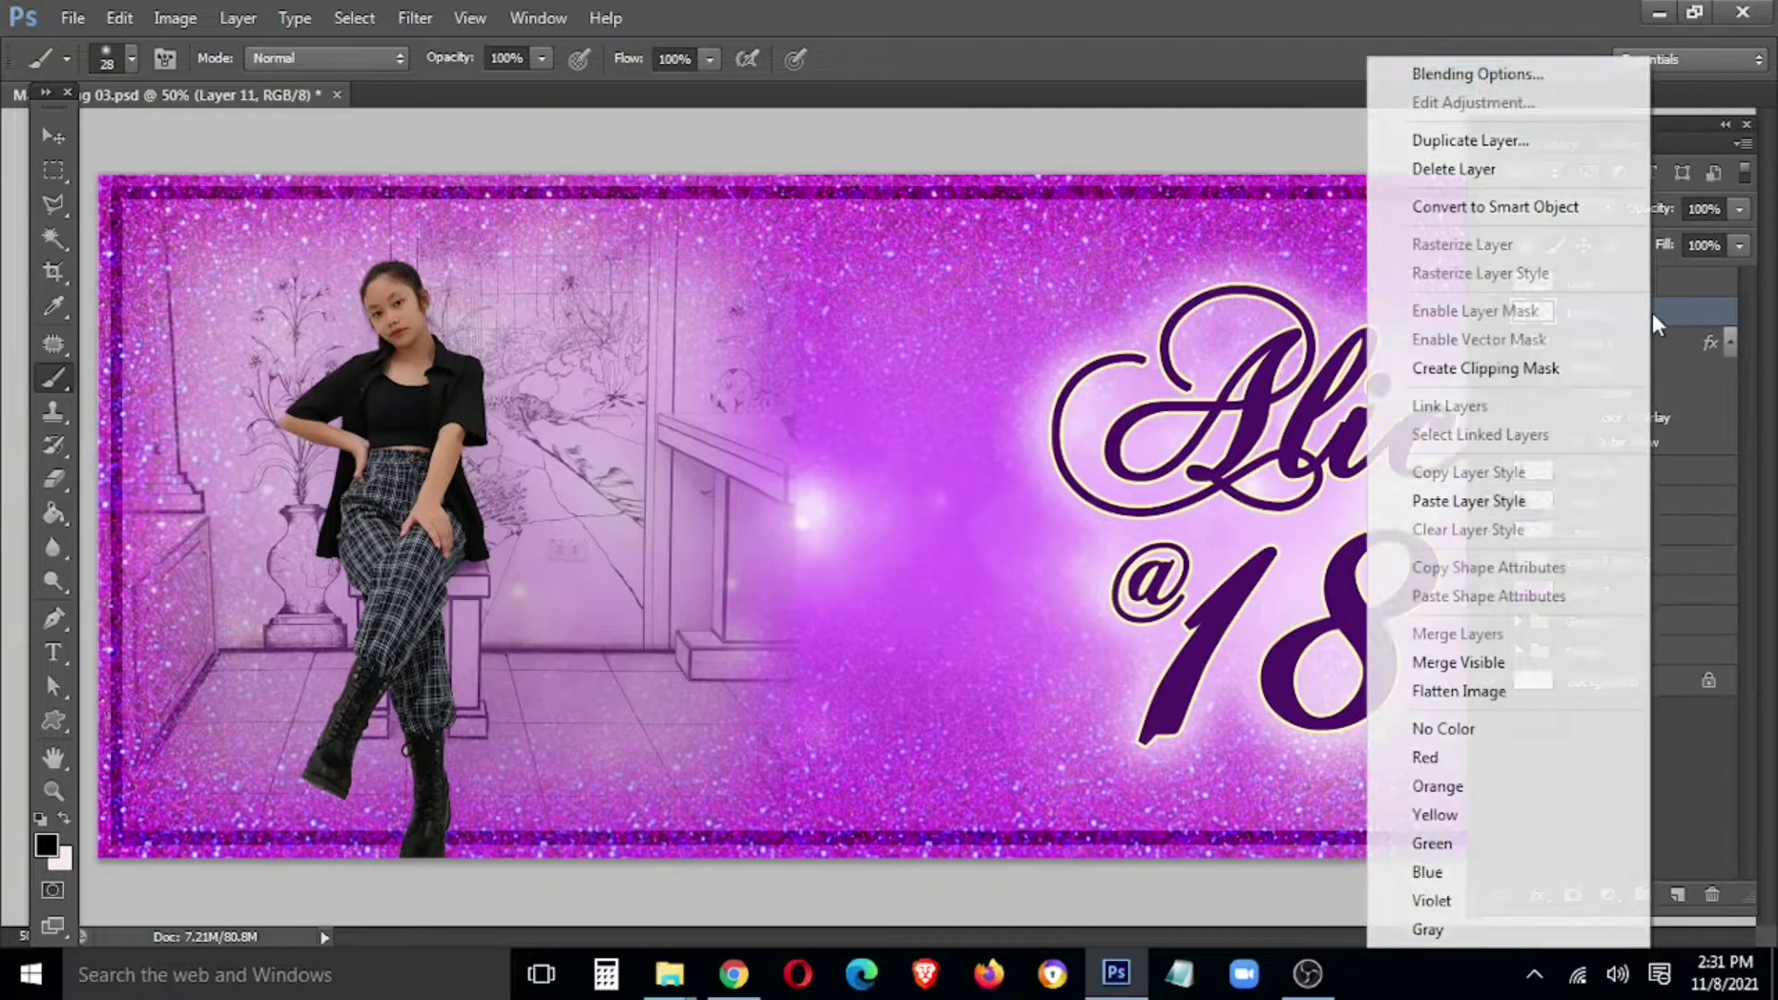
{"action": "left_click", "coordinate": [1464, 67]}
{"action": "left_click", "coordinate": [99, 474]}
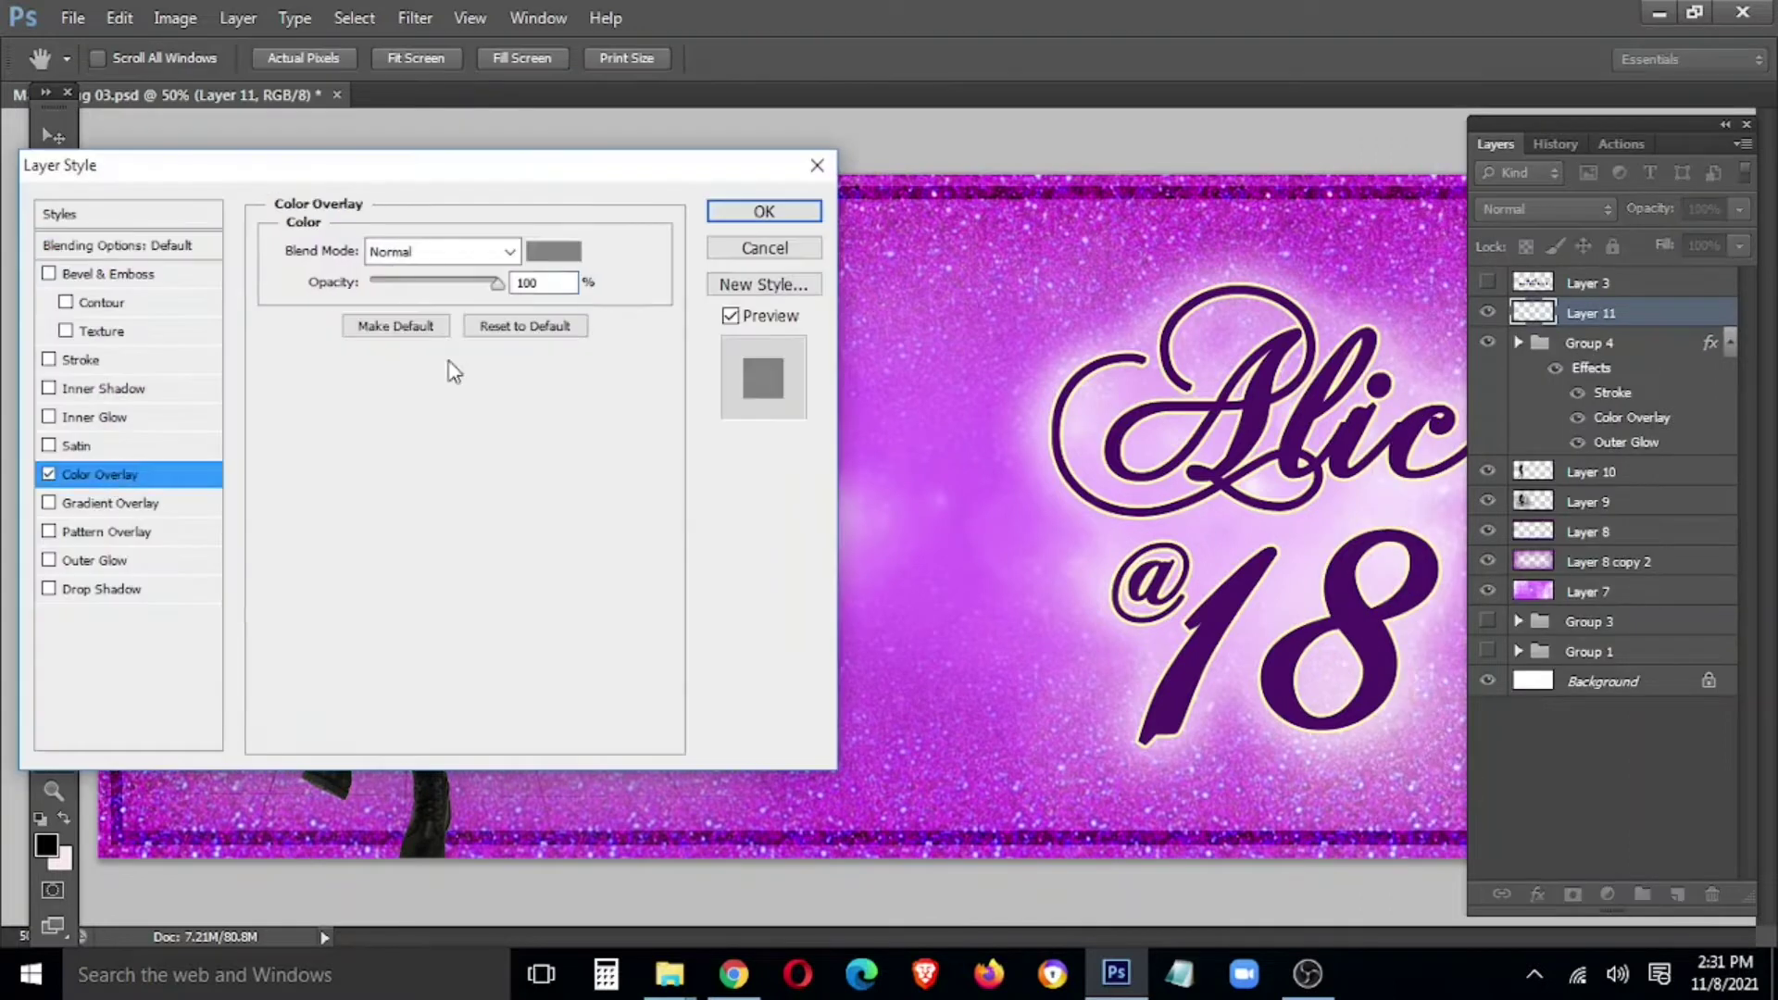
{"action": "left_click", "coordinate": [554, 251]}
{"action": "double_click", "coordinate": [468, 429]}
{"action": "type", "text": "ffffff"}
{"action": "left_click", "coordinate": [719, 63]}
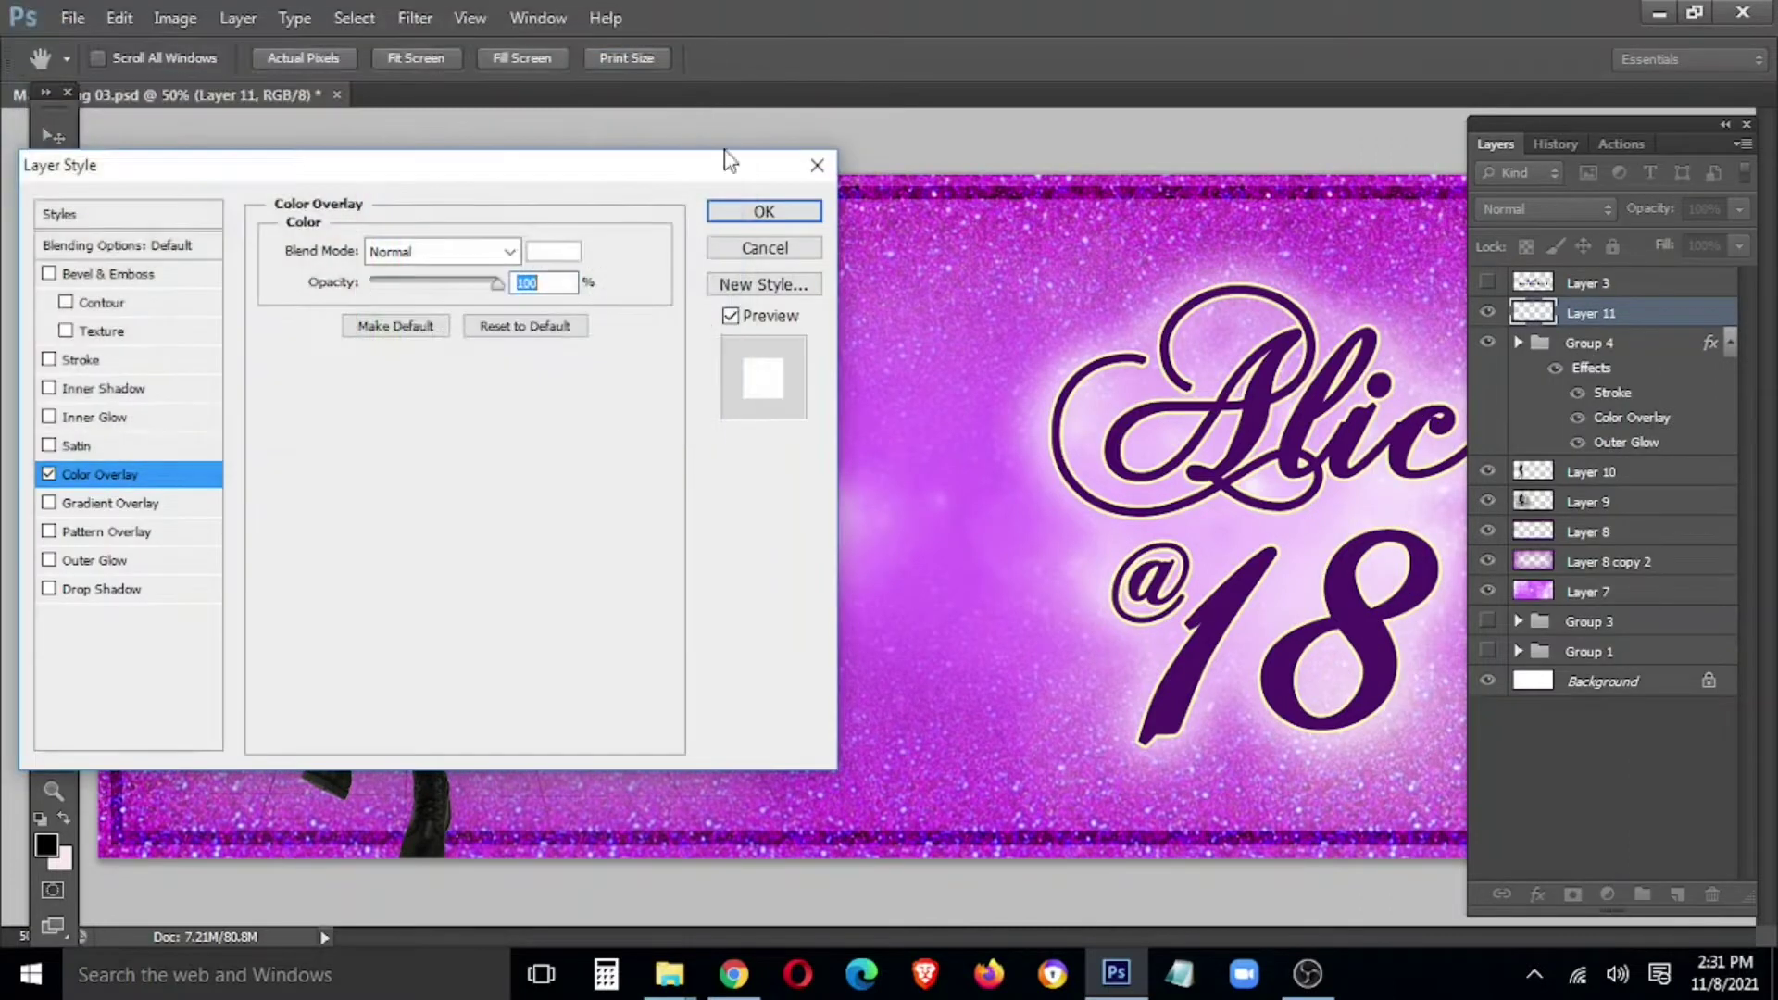
{"action": "left_click", "coordinate": [764, 211]}
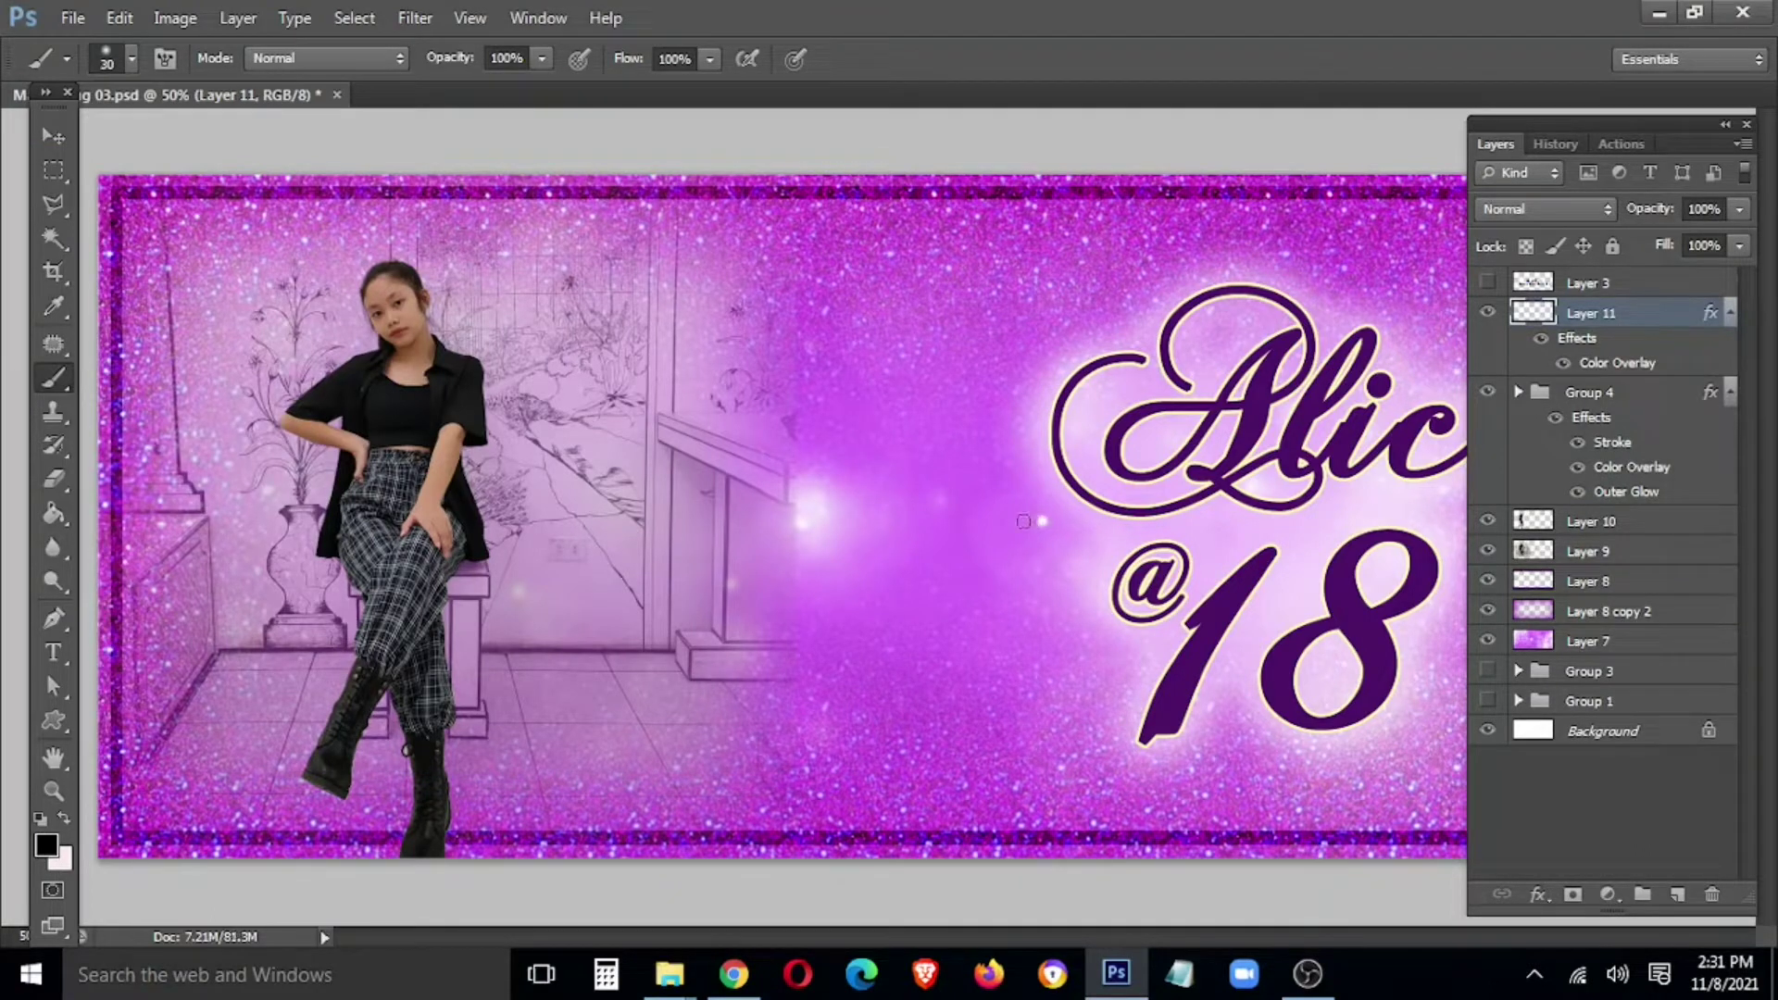
- Paint a trail of soft dots growing in size from beside the @ sign diagonally down toward the photo
{"action": "key", "text": "bracketright"}
{"action": "left_click", "coordinate": [990, 537]}
{"action": "left_click", "coordinate": [959, 567]}
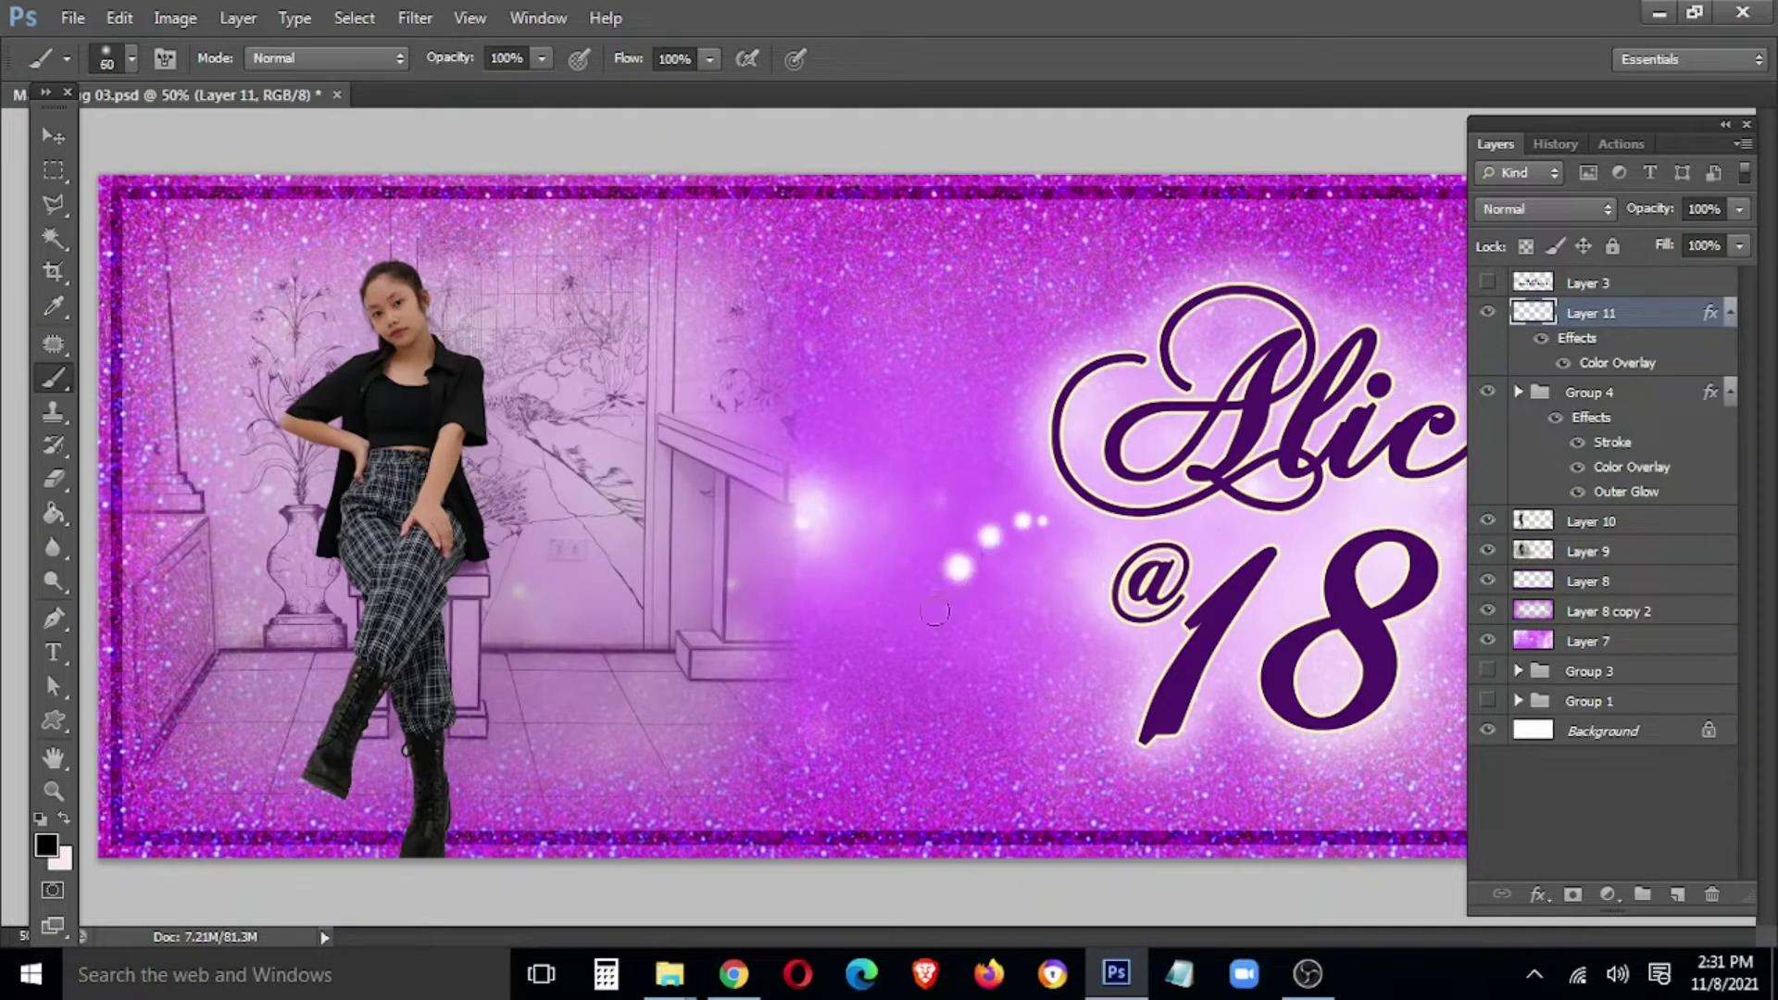
{"action": "key", "text": "bracketright"}
{"action": "key", "text": "bracketright"}
{"action": "left_click", "coordinate": [933, 611]}
{"action": "key", "text": "bracketright"}
{"action": "key", "text": "bracketright"}
{"action": "left_click", "coordinate": [896, 674]}
- Try extending the dot trail farther toward the photo's lower corner with larger dots, and undo them
{"action": "key", "text": "bracketright"}
{"action": "key", "text": "bracketright"}
{"action": "left_click", "coordinate": [827, 741]}
{"action": "left_click", "coordinate": [827, 741]}
{"action": "left_click", "coordinate": [786, 829]}
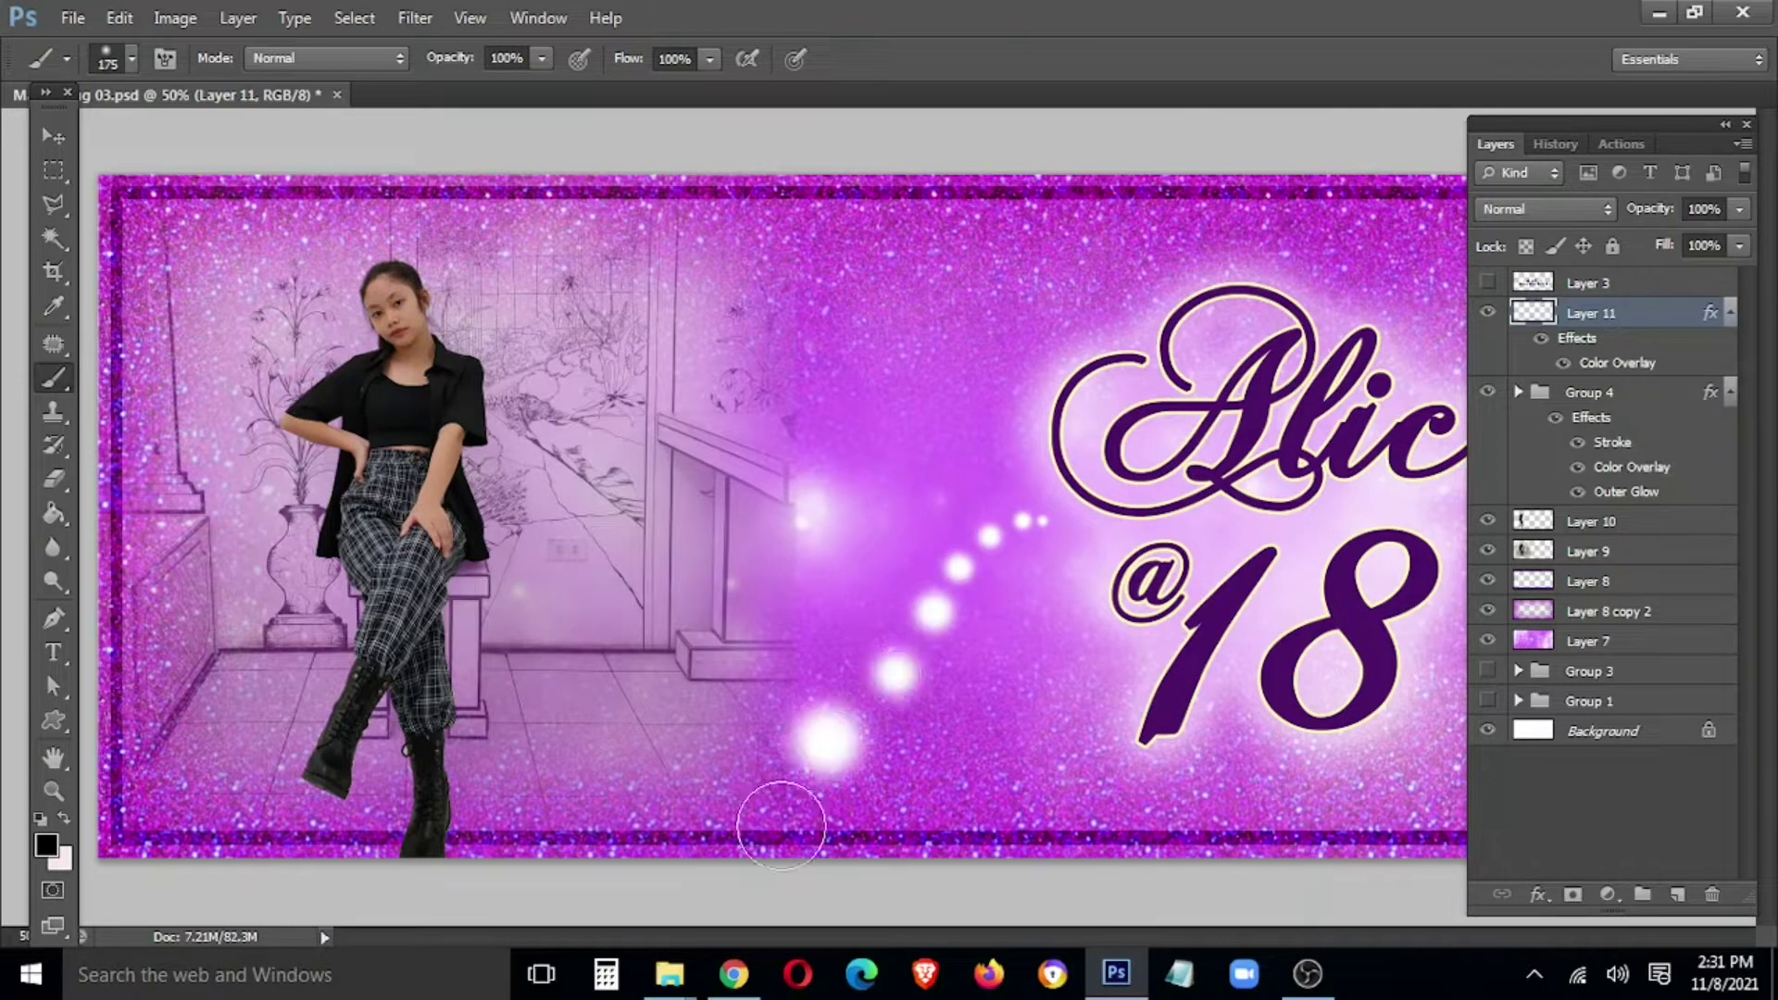
{"action": "left_click", "coordinate": [786, 833]}
{"action": "key", "text": "bracketleft"}
{"action": "key", "text": "ctrl+alt+z"}
{"action": "key", "text": "ctrl+alt+z"}
{"action": "key", "text": "ctrl+alt+z"}
{"action": "key", "text": "ctrl+alt+z"}
- Extend the dot trail down to the design's bottom edge with larger dots, starting with a 125 px one
{"action": "key", "text": "bracketright"}
{"action": "key", "text": "bracketright"}
{"action": "key", "text": "bracketright"}
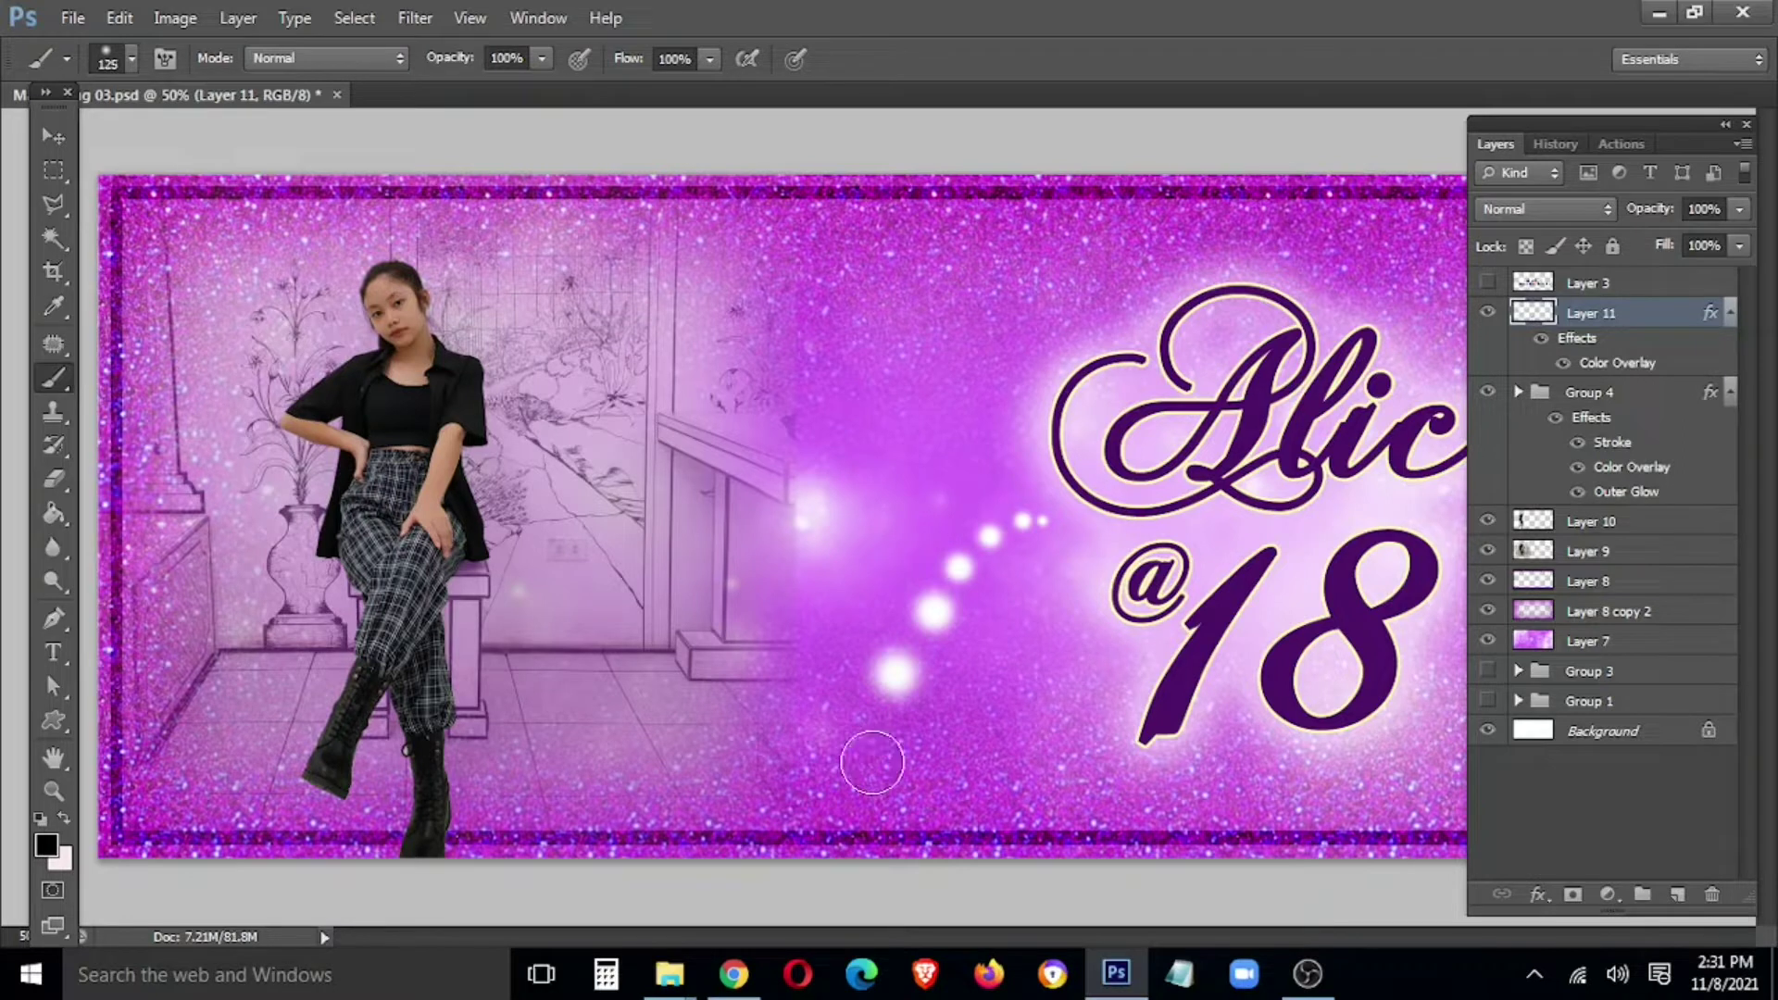
{"action": "left_click", "coordinate": [872, 765]}
{"action": "left_click", "coordinate": [929, 842]}
- Paint a second trail of growing soft dots from the upper left of the name toward the design's top edge
{"action": "key", "text": "bracketleft"}
{"action": "key", "text": "bracketleft"}
{"action": "key", "text": "bracketleft"}
{"action": "key", "text": "bracketleft"}
{"action": "key", "text": "bracketleft"}
{"action": "key", "text": "bracketleft"}
{"action": "left_click", "coordinate": [1068, 317]}
{"action": "key", "text": "bracketright"}
{"action": "key", "text": "bracketright"}
{"action": "left_click", "coordinate": [1043, 298]}
{"action": "key", "text": "bracketright"}
{"action": "key", "text": "bracketright"}
{"action": "key", "text": "bracketright"}
{"action": "left_click", "coordinate": [995, 266]}
{"action": "left_click", "coordinate": [961, 219]}
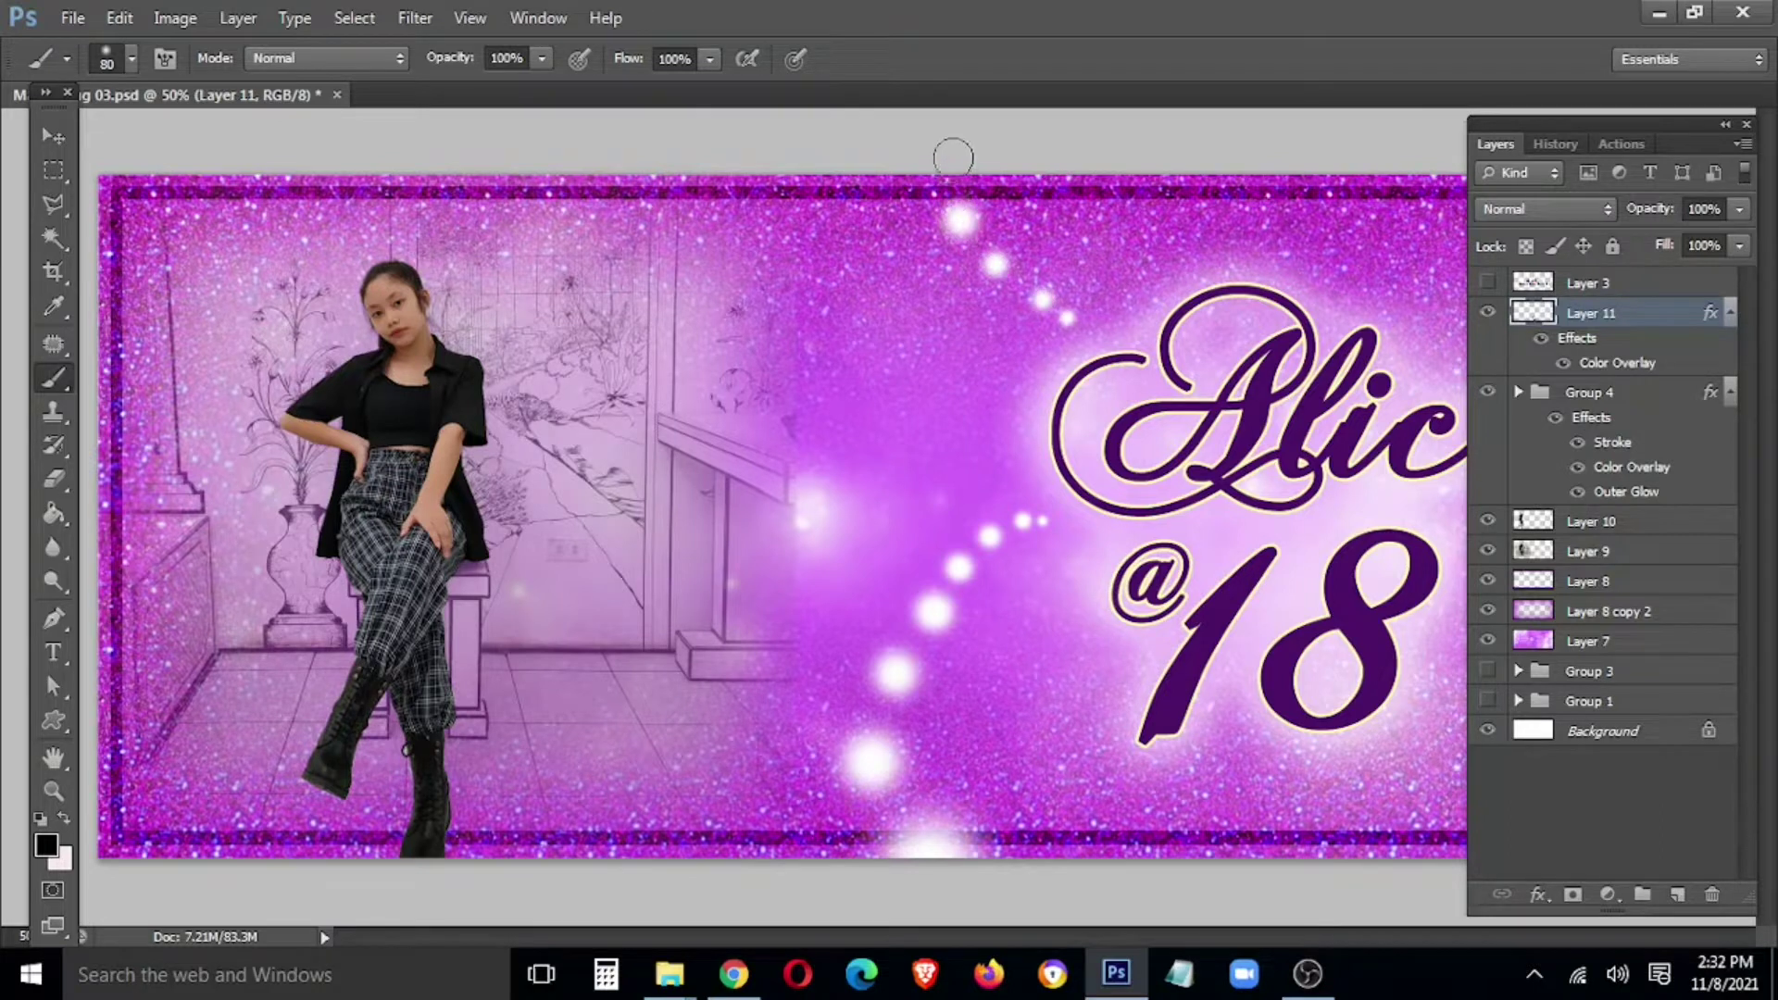
- Paint a third trail of growing soft dots from above the name's last letters to the design's right edge
{"action": "key", "text": "Tab"}
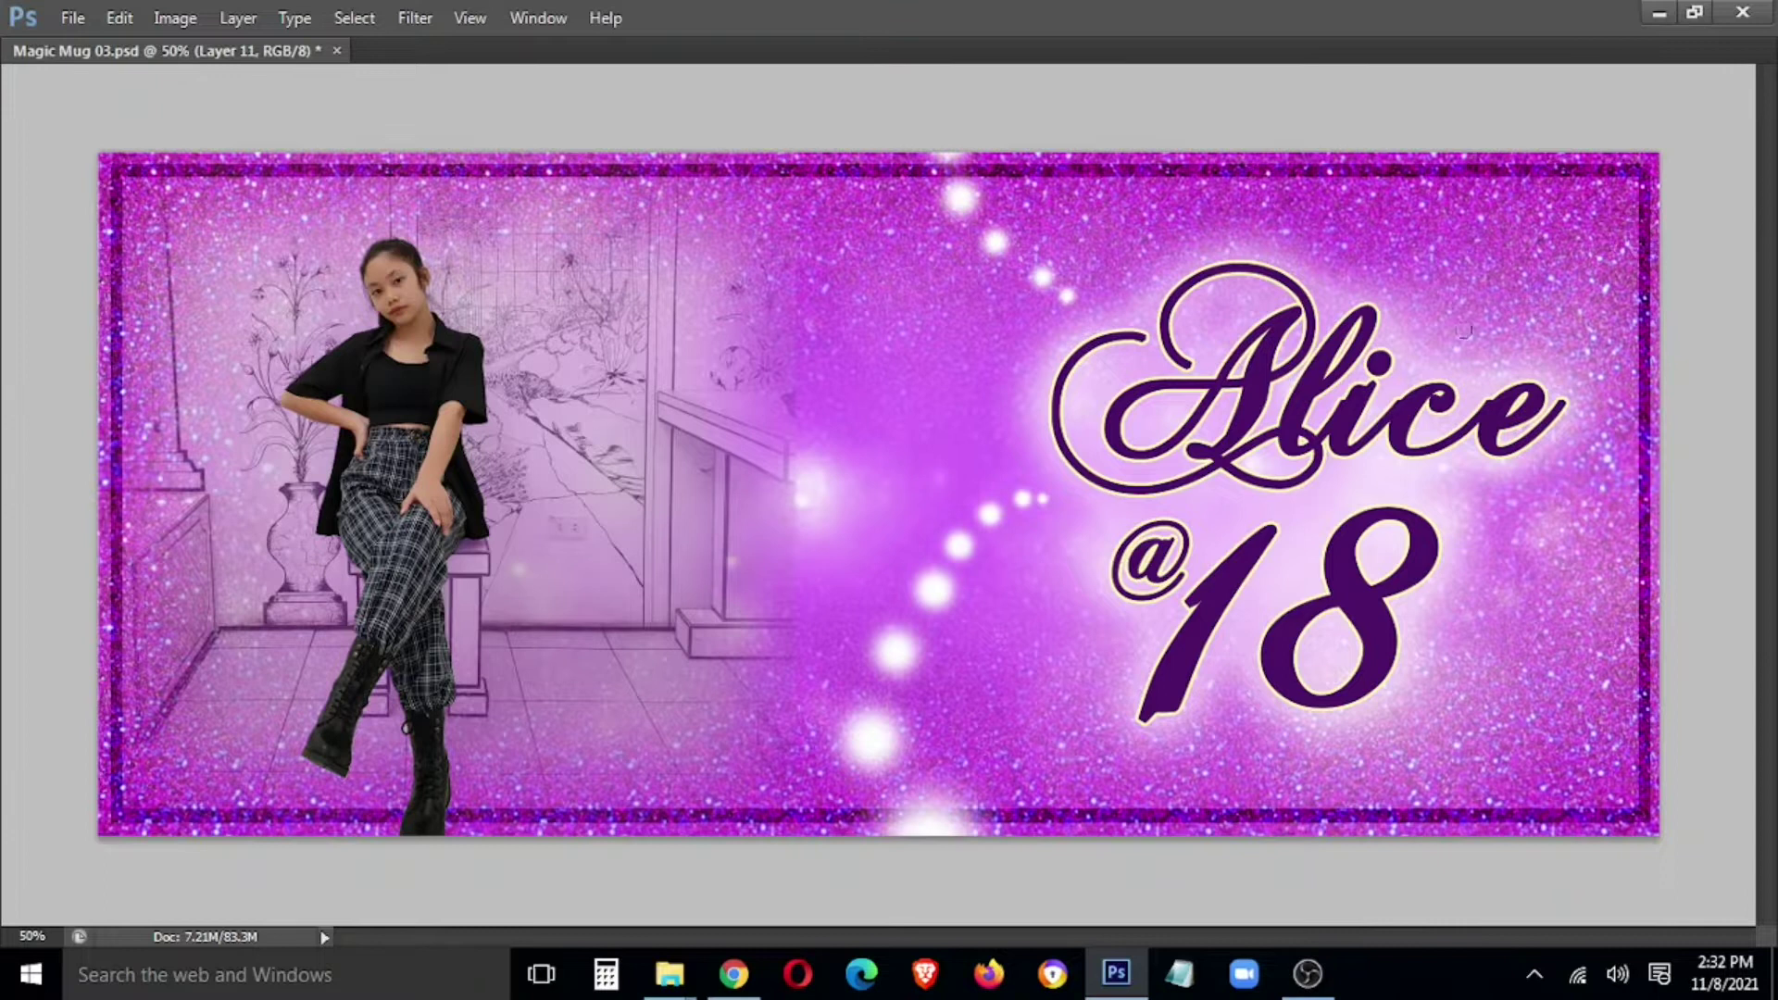
{"action": "left_click", "coordinate": [1482, 315]}
{"action": "key", "text": "bracketright"}
{"action": "key", "text": "bracketright"}
{"action": "left_click", "coordinate": [1528, 285]}
{"action": "key", "text": "bracketright"}
{"action": "key", "text": "bracketright"}
{"action": "left_click", "coordinate": [1595, 270]}
{"action": "left_click", "coordinate": [1648, 310]}
- Paint a fourth trail of growing soft dots from right of the number 18 down to the design's bottom edge
{"action": "key", "text": "bracketleft"}
{"action": "key", "text": "bracketleft"}
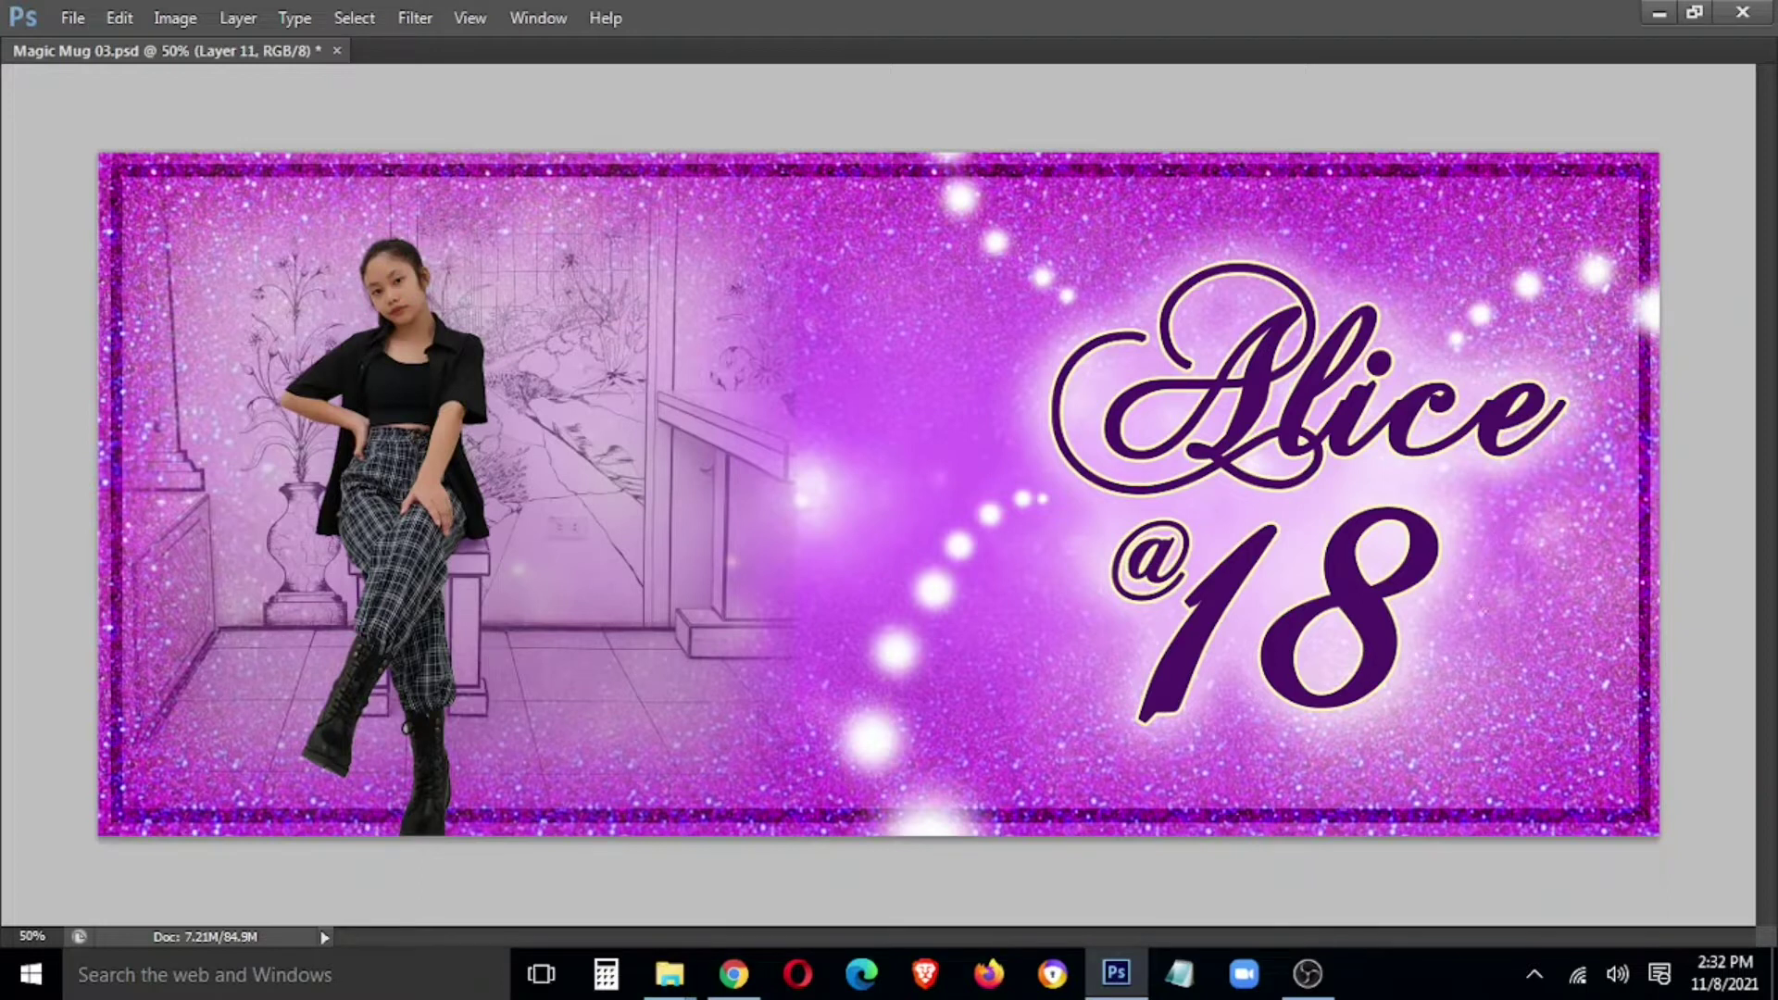
{"action": "left_click", "coordinate": [1500, 672]}
{"action": "left_click", "coordinate": [1496, 712]}
{"action": "key", "text": "bracketright"}
{"action": "key", "text": "bracketright"}
{"action": "left_click", "coordinate": [1490, 760]}
{"action": "left_click", "coordinate": [1466, 817]}
{"action": "left_click", "coordinate": [1466, 817]}
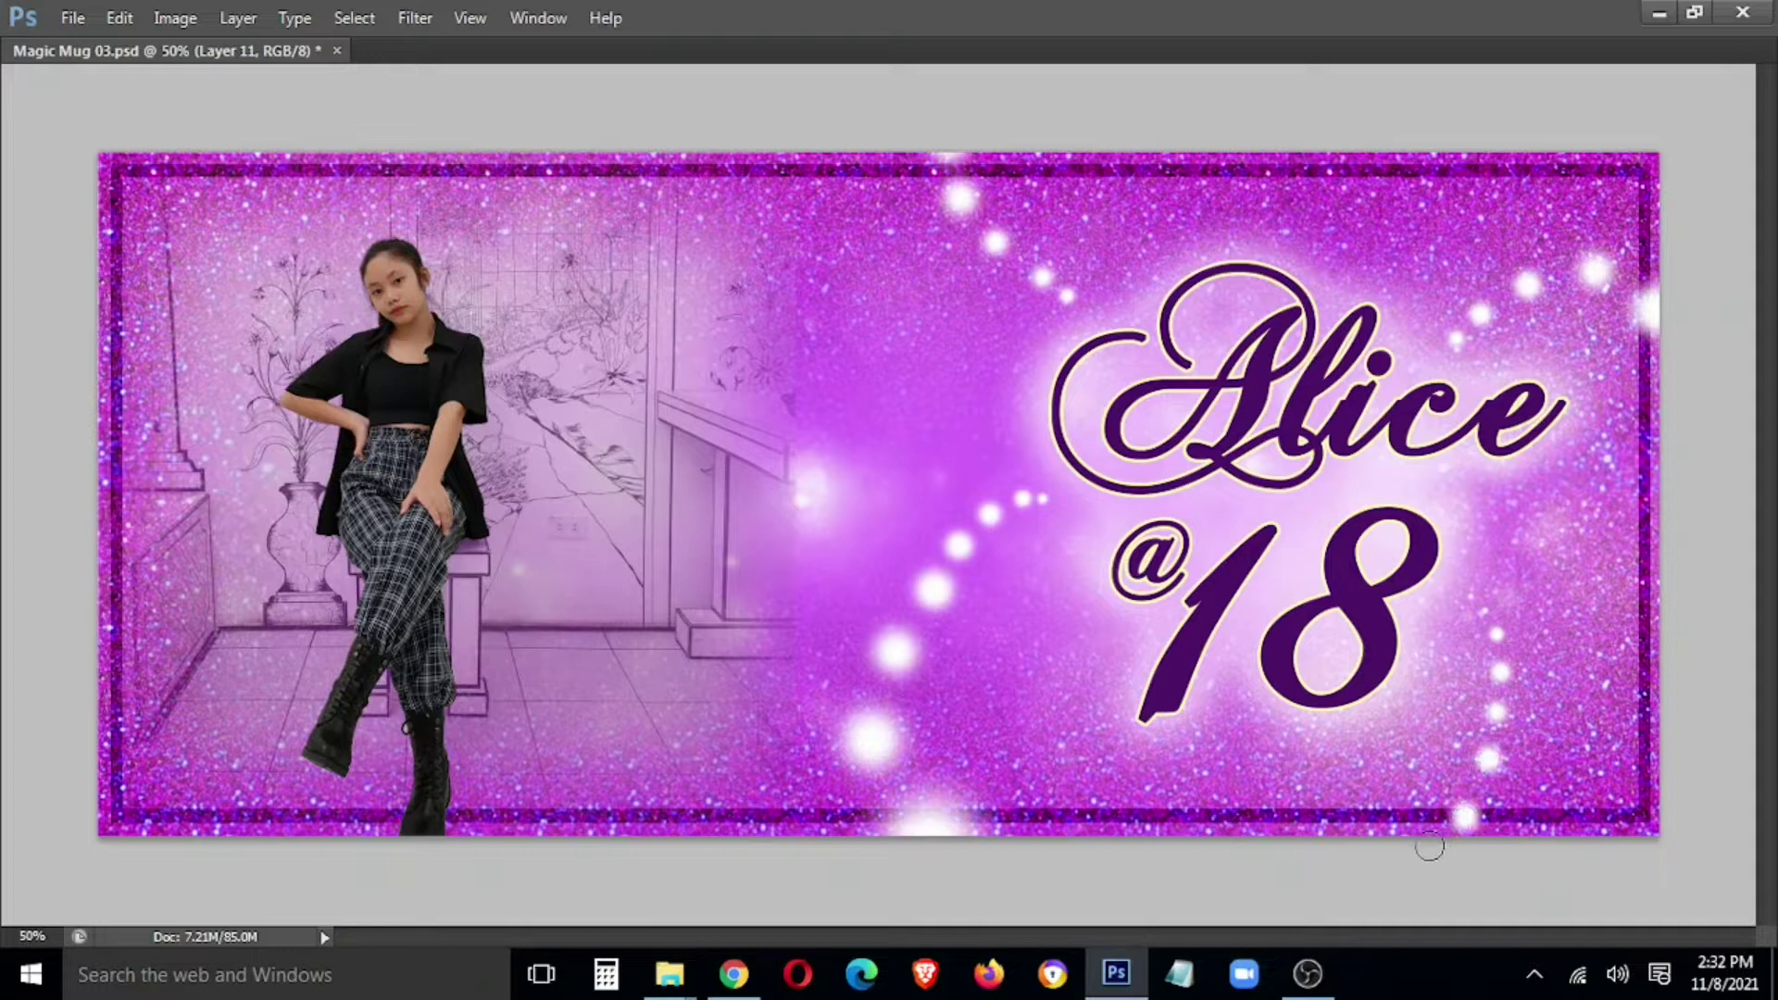
- Finish the fourth dot trail at the design's bottom edge, then load the Assorted Brushes set and choose its starburst brush
{"action": "left_click", "coordinate": [1413, 839]}
{"action": "key", "text": "Tab"}
{"action": "left_click", "coordinate": [131, 59]}
{"action": "left_click", "coordinate": [132, 59]}
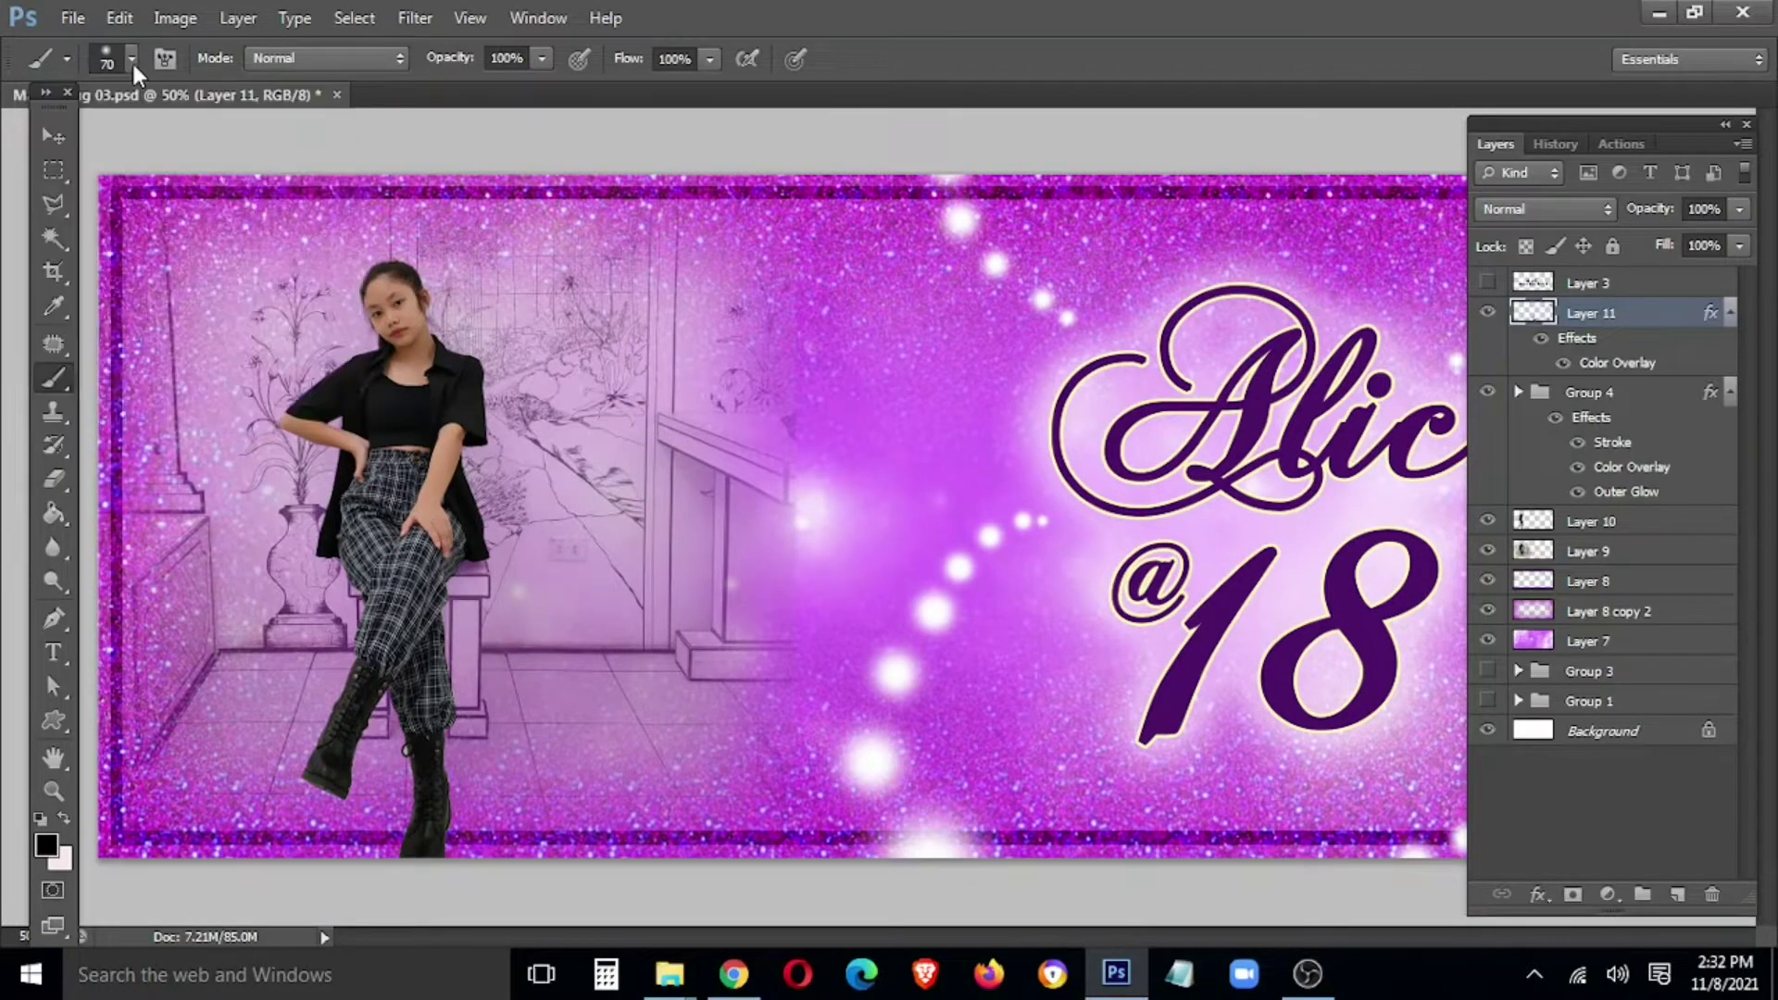
{"action": "left_click", "coordinate": [131, 59]}
{"action": "left_click", "coordinate": [335, 103]}
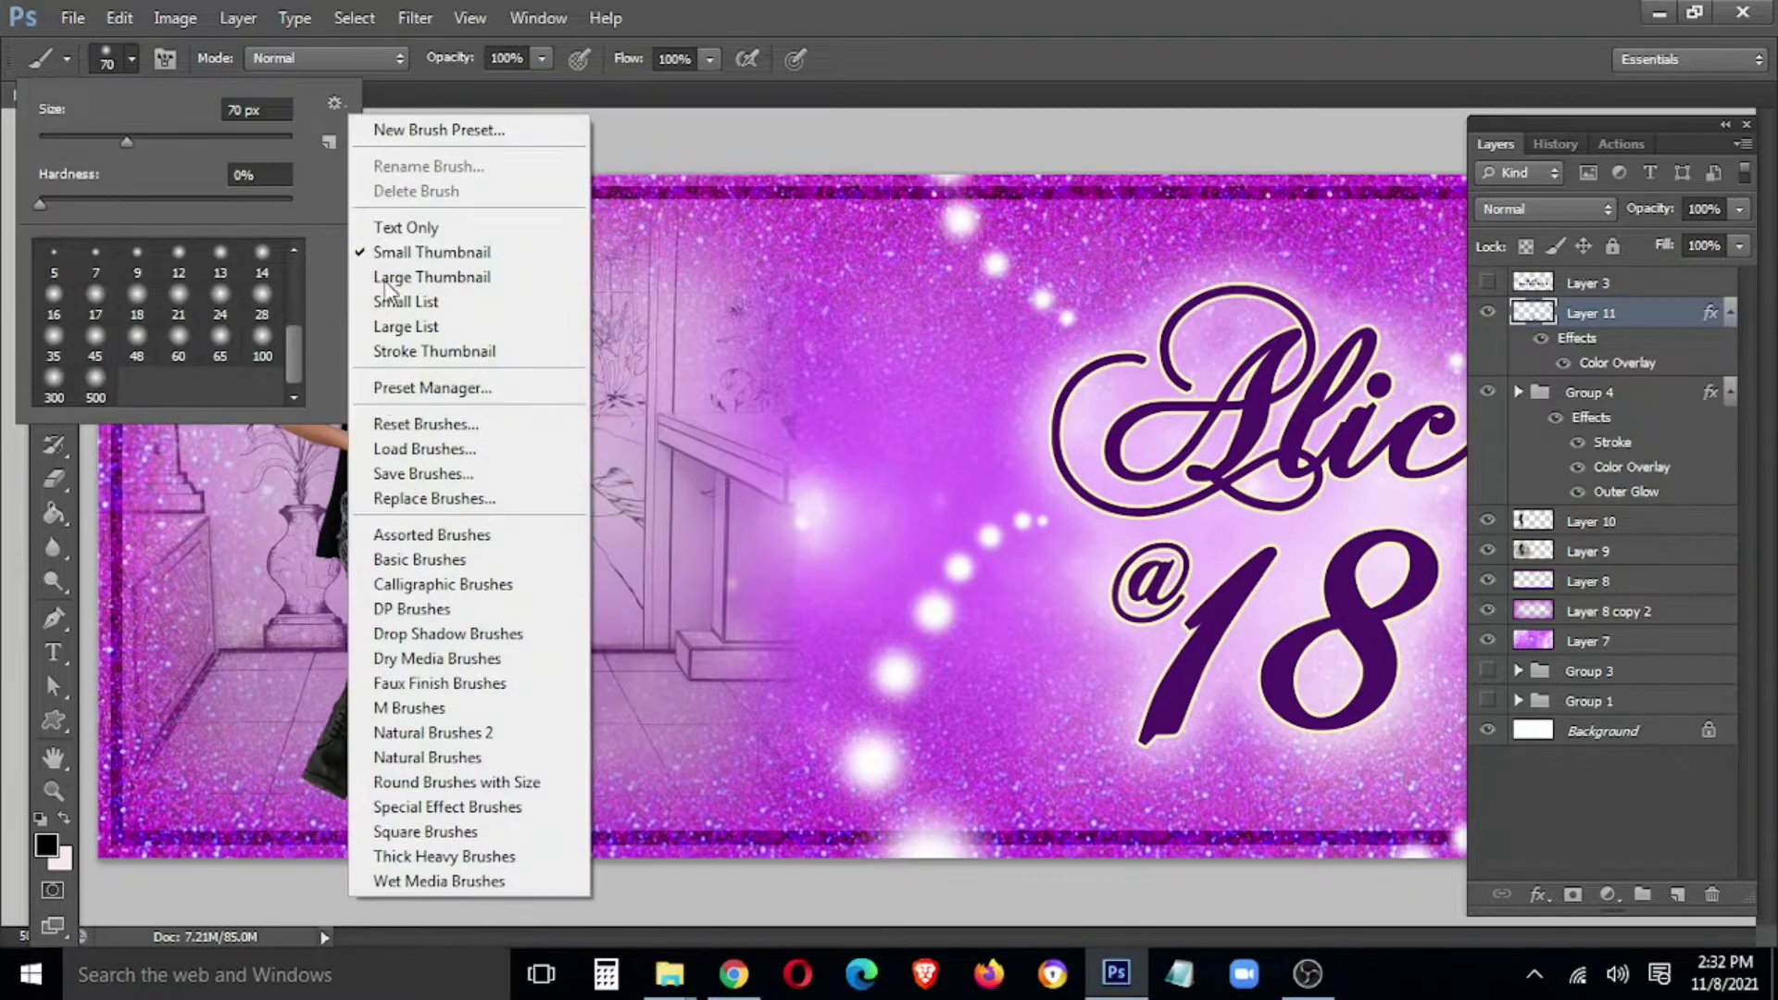
{"action": "left_click", "coordinate": [408, 527]}
{"action": "left_click", "coordinate": [787, 383]}
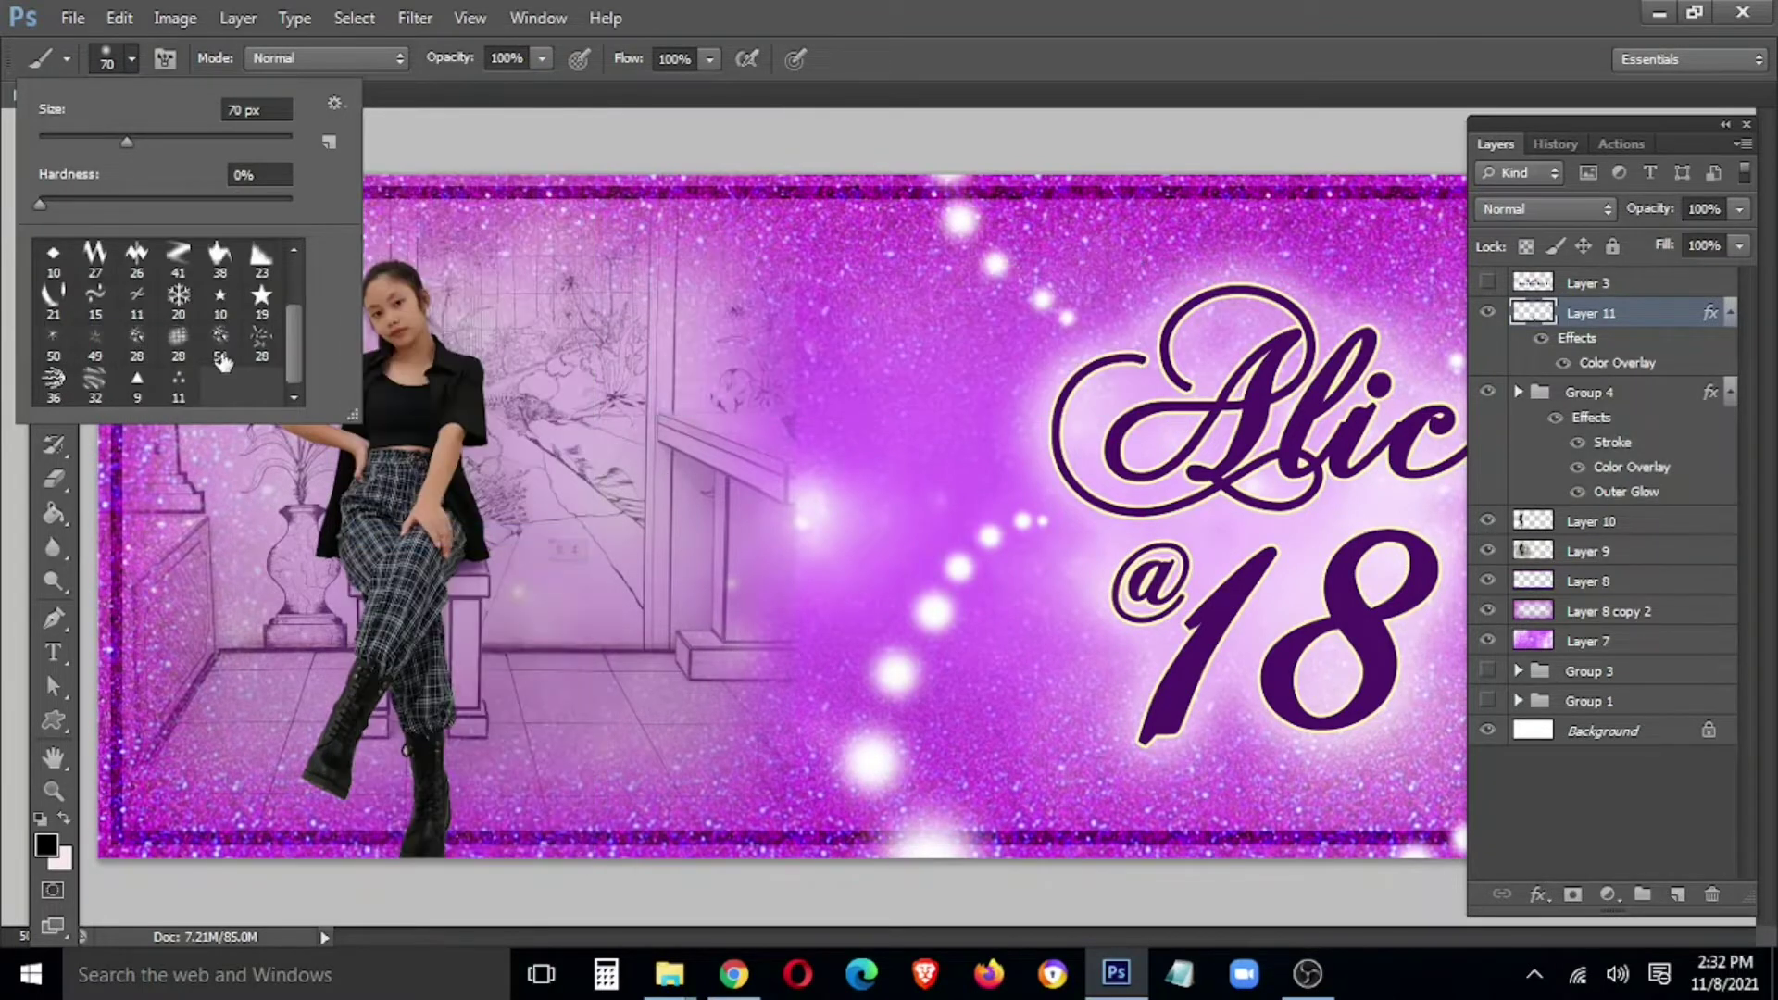
{"action": "scroll", "coordinate": [230, 361], "scroll_direction": "down", "scroll_amount": 3}
{"action": "scroll", "coordinate": [231, 361], "scroll_direction": "up", "scroll_amount": 3}
{"action": "left_click", "coordinate": [53, 343]}
{"action": "key", "text": "Tab"}
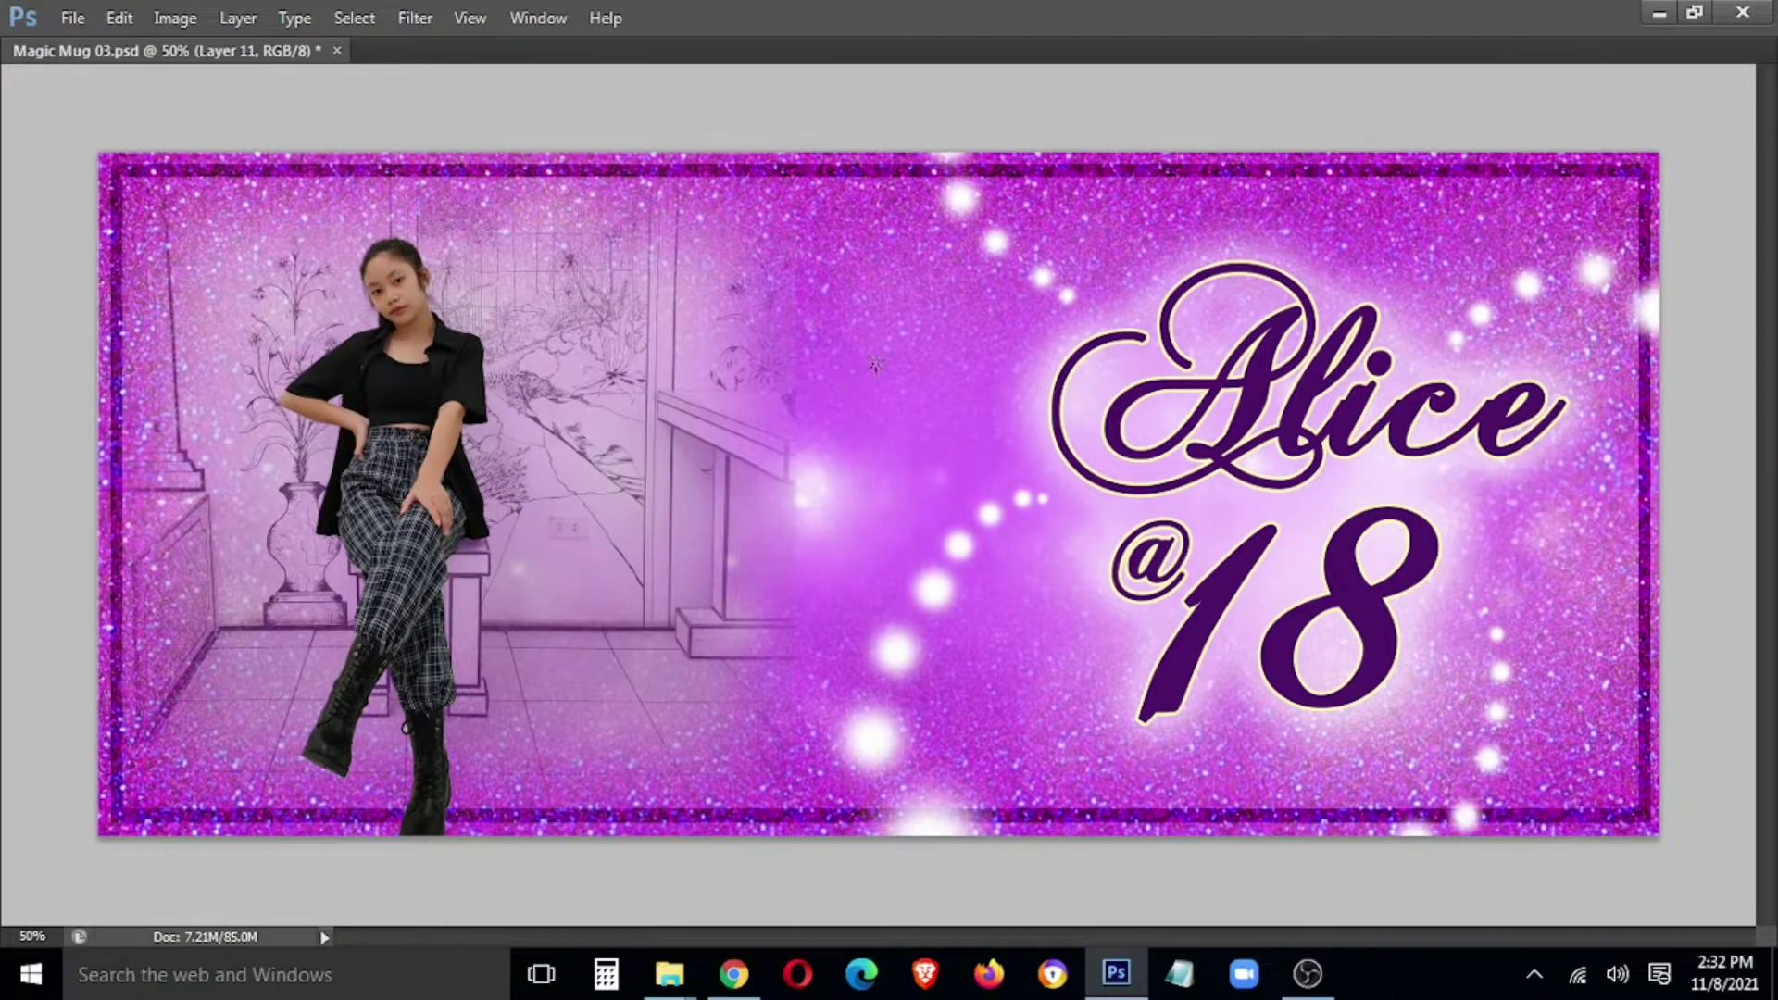
- Stamp white star sparkles of varied sizes around the name and the number 18 on the dot-trail layer
{"action": "left_click", "coordinate": [1543, 344]}
{"action": "left_click", "coordinate": [1426, 731]}
{"action": "left_click", "coordinate": [1276, 745]}
{"action": "left_click", "coordinate": [1123, 225]}
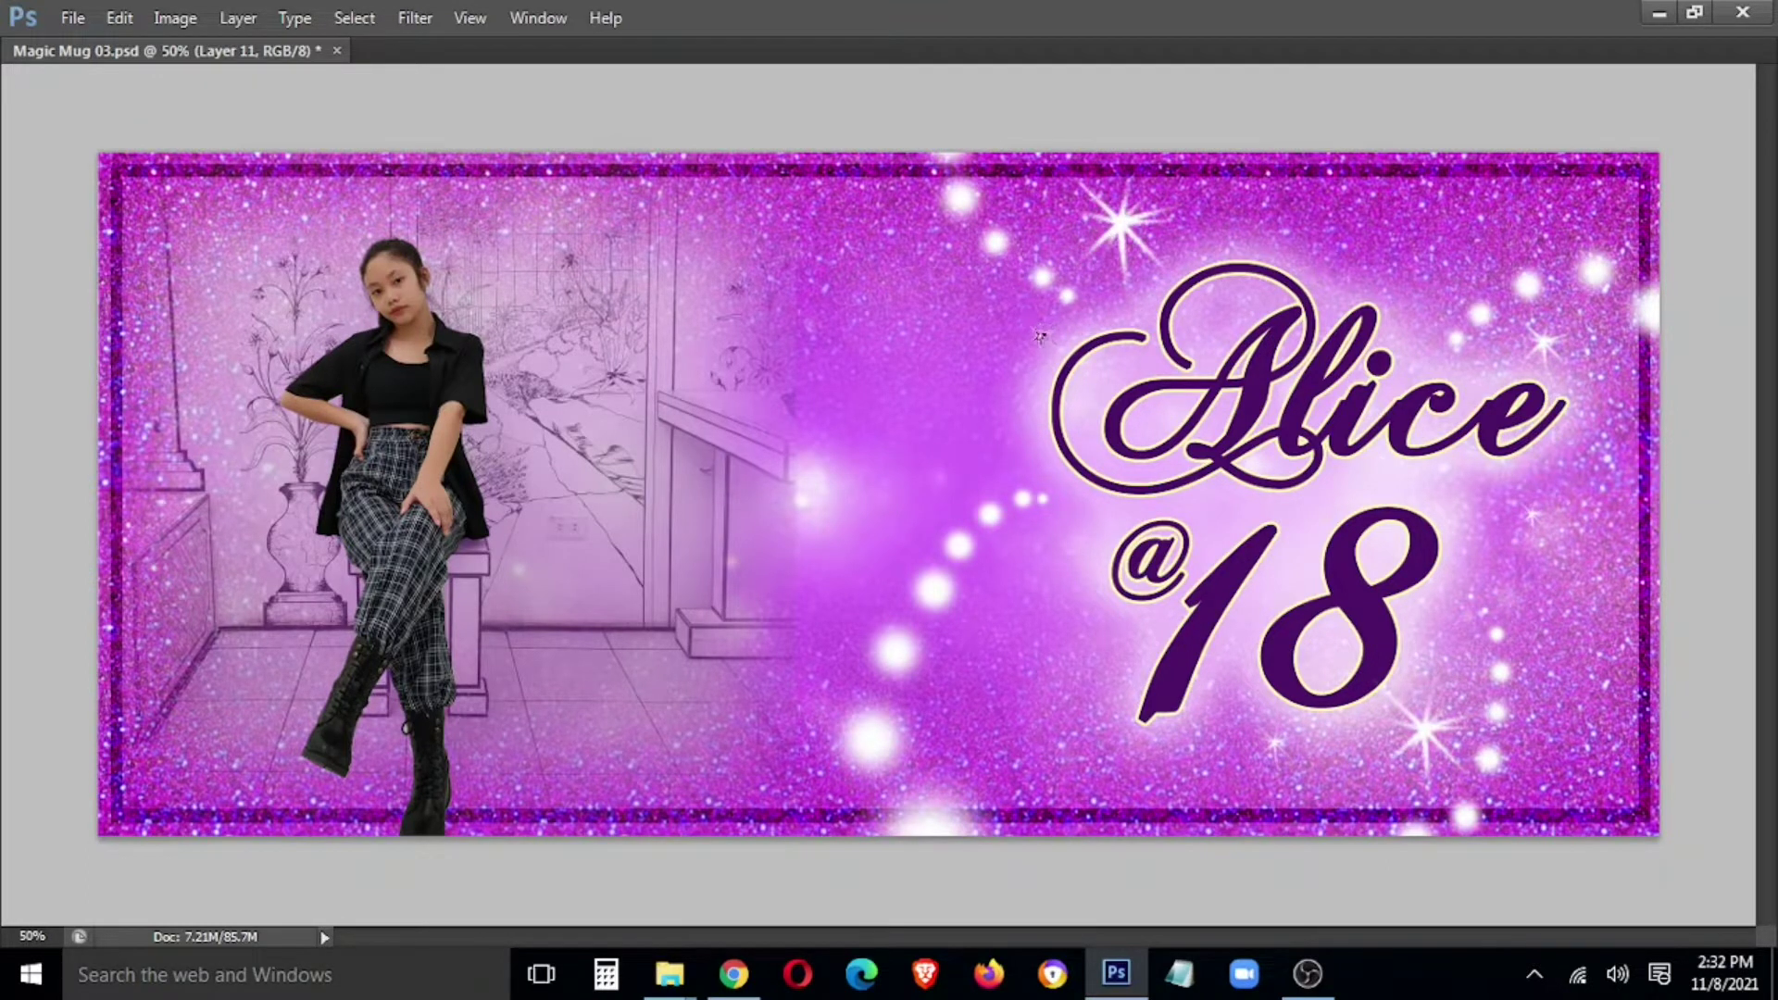
{"action": "left_click", "coordinate": [1000, 382]}
{"action": "left_click", "coordinate": [1030, 602]}
- Reduce the starburst brush size and scatter small sparkles over the background, including right of the name and number
{"action": "key", "text": "bracketleft"}
{"action": "key", "text": "bracketleft"}
{"action": "key", "text": "bracketleft"}
{"action": "key", "text": "bracketleft"}
{"action": "key", "text": "bracketleft"}
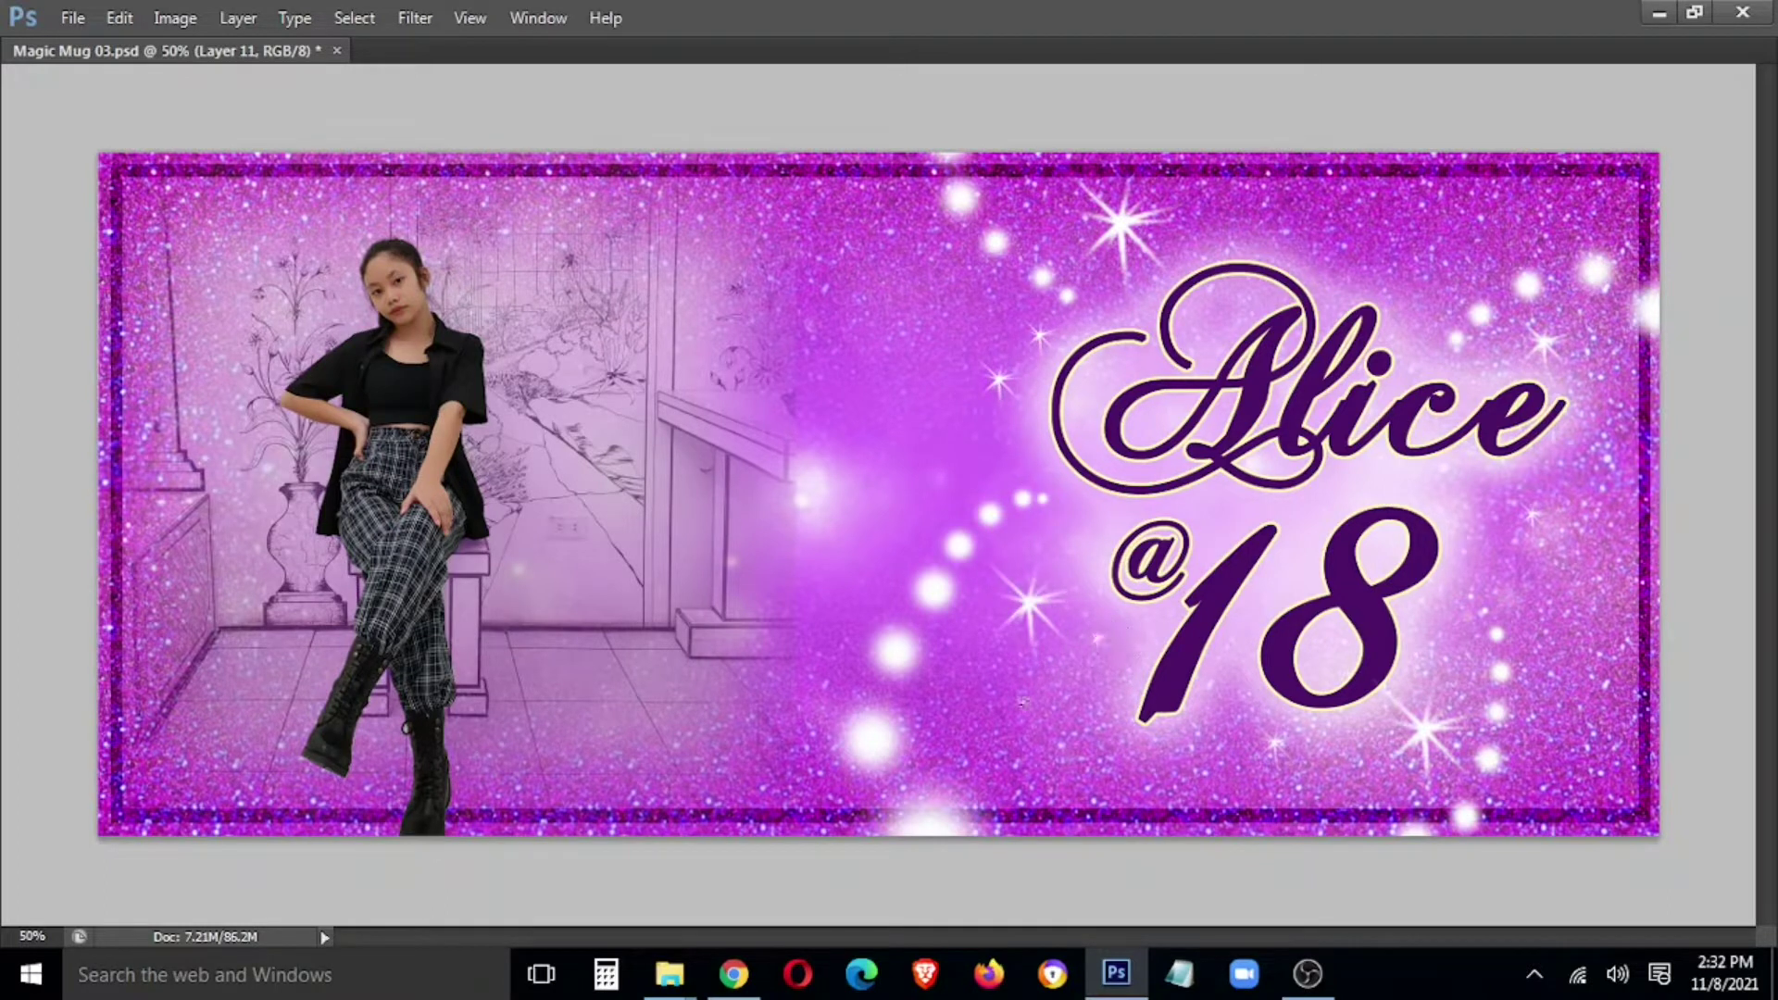
{"action": "left_click", "coordinate": [1571, 517]}
{"action": "left_click", "coordinate": [1610, 467]}
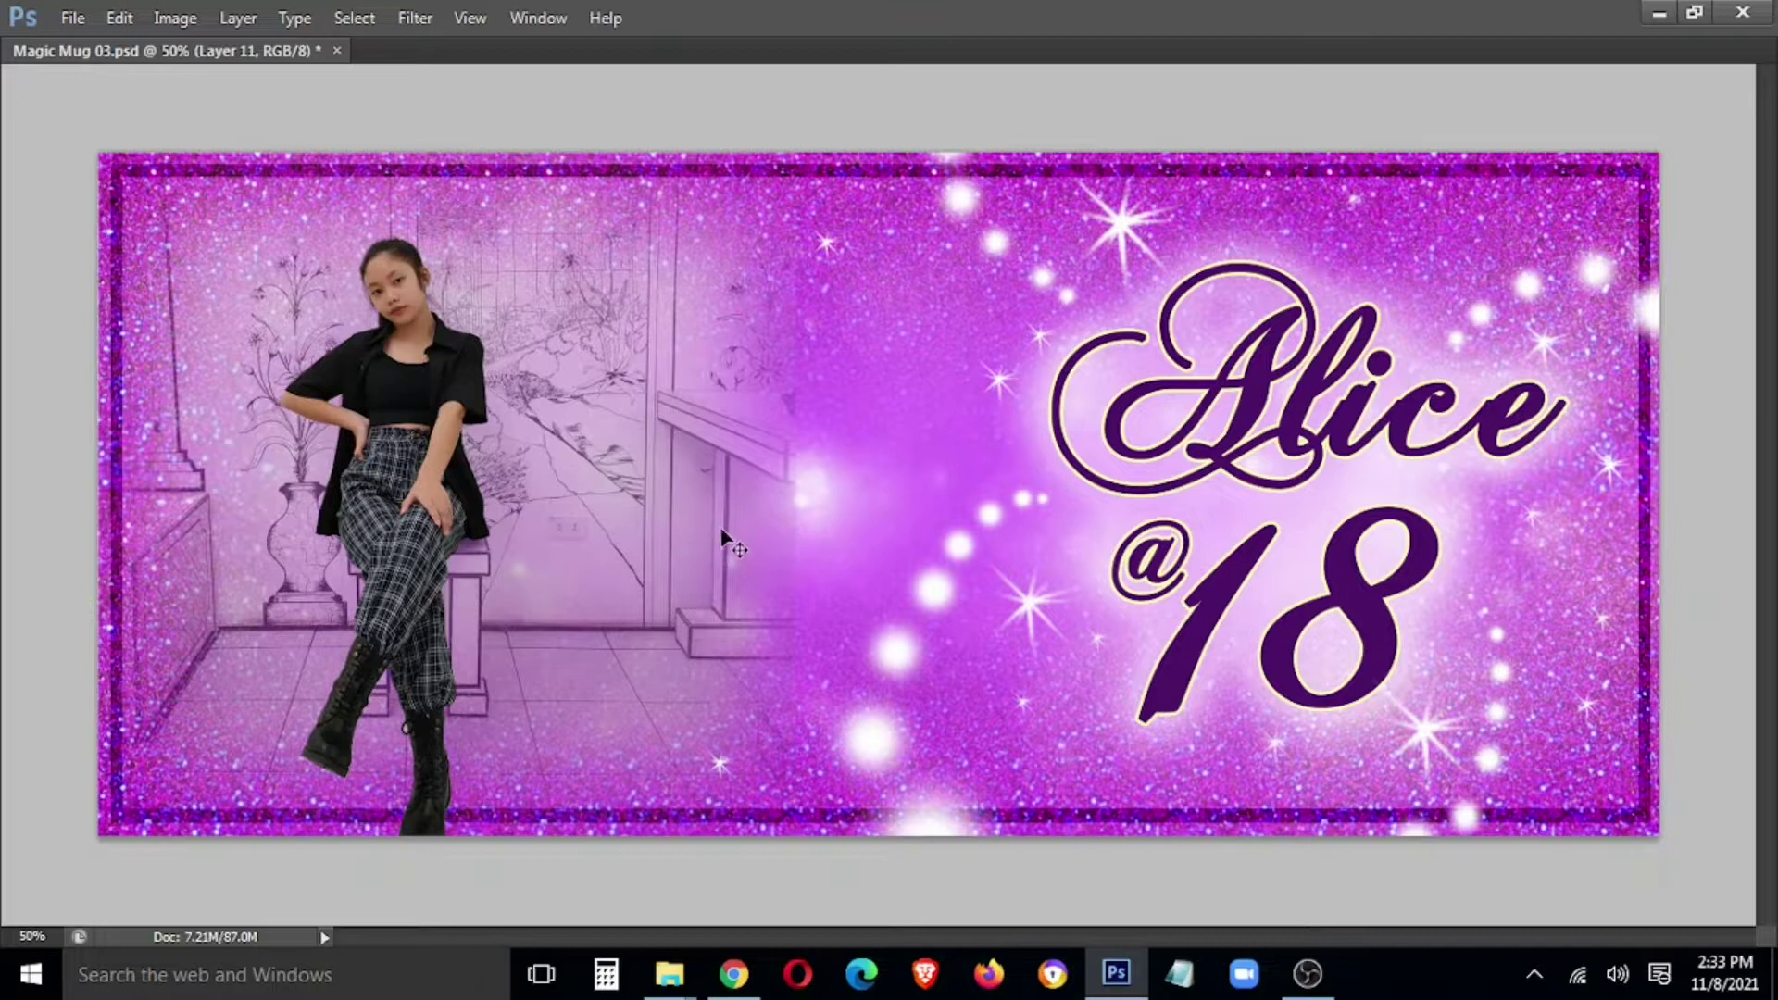
- Save a JPEG copy of the finished design in the Mugs folder, with a file name ending in 03
{"action": "key", "text": "ctrl+shift+s"}
{"action": "left_click", "coordinate": [1182, 626]}
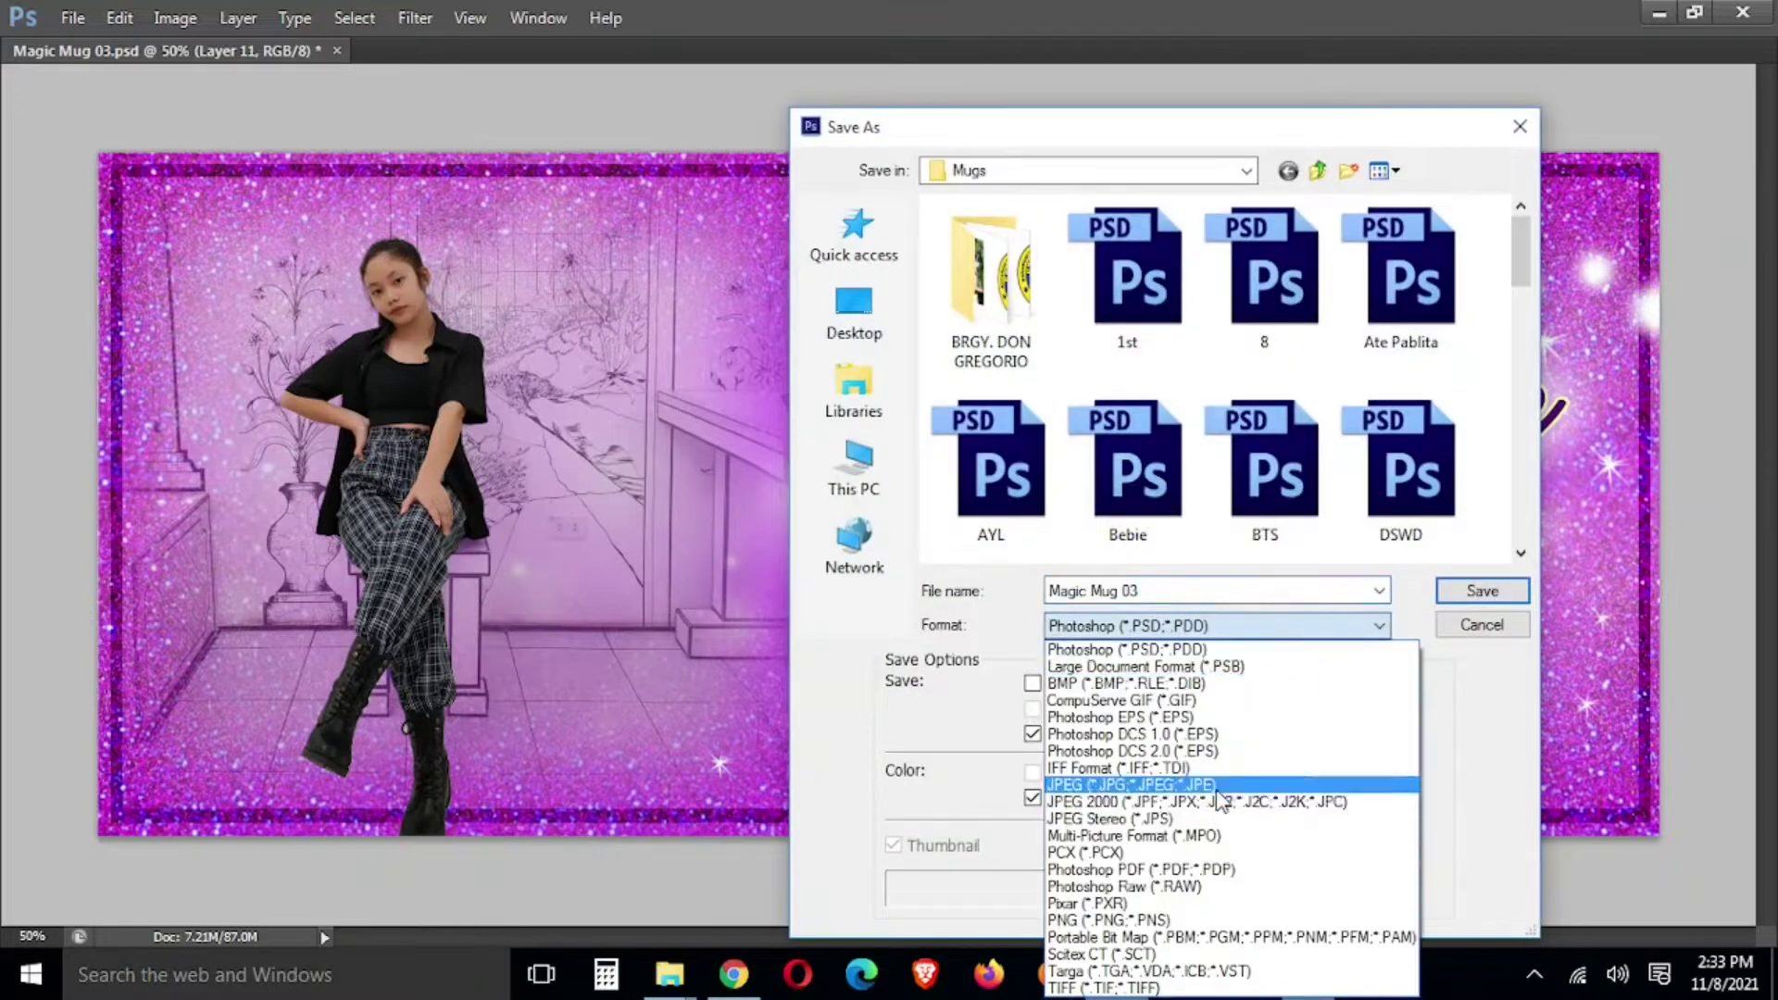
{"action": "left_click", "coordinate": [1220, 783]}
{"action": "left_click", "coordinate": [1235, 590]}
{"action": "left_click", "coordinate": [1242, 592]}
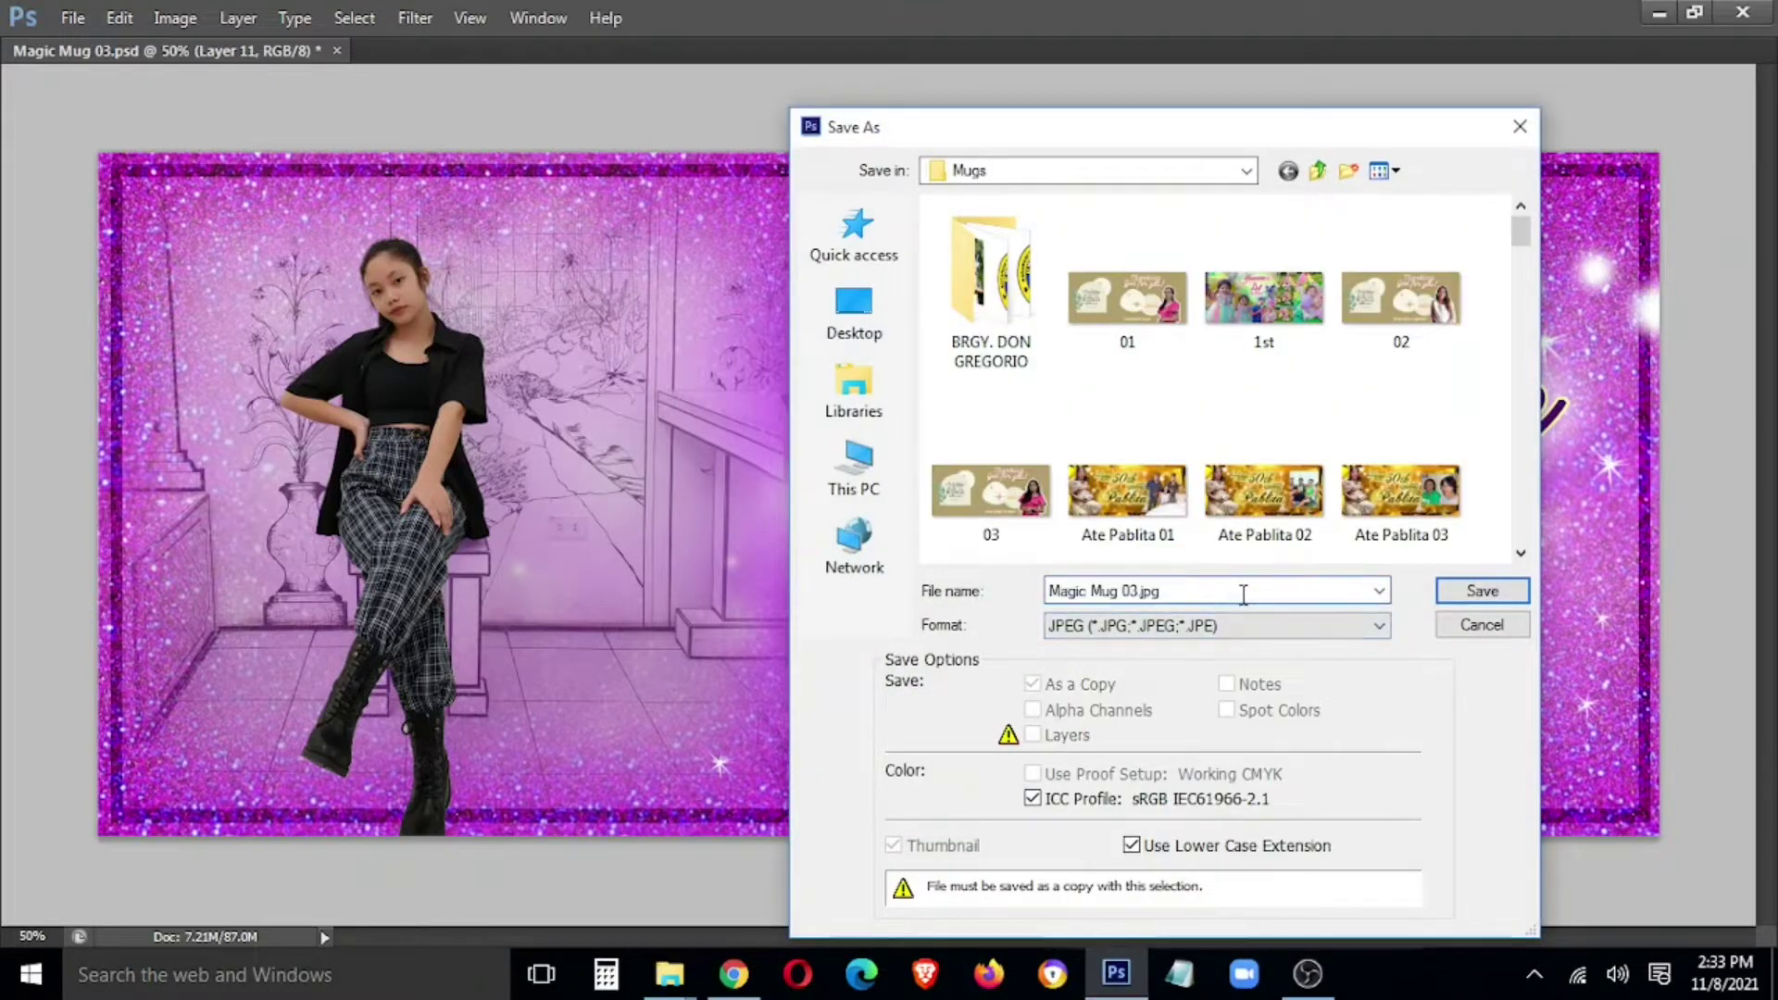
{"action": "key", "text": "BackSpace"}
{"action": "key", "text": "BackSpace"}
{"action": "key", "text": "BackSpace"}
{"action": "key", "text": "BackSpace"}
{"action": "type", "text": "03"}
{"action": "key", "text": "Return"}
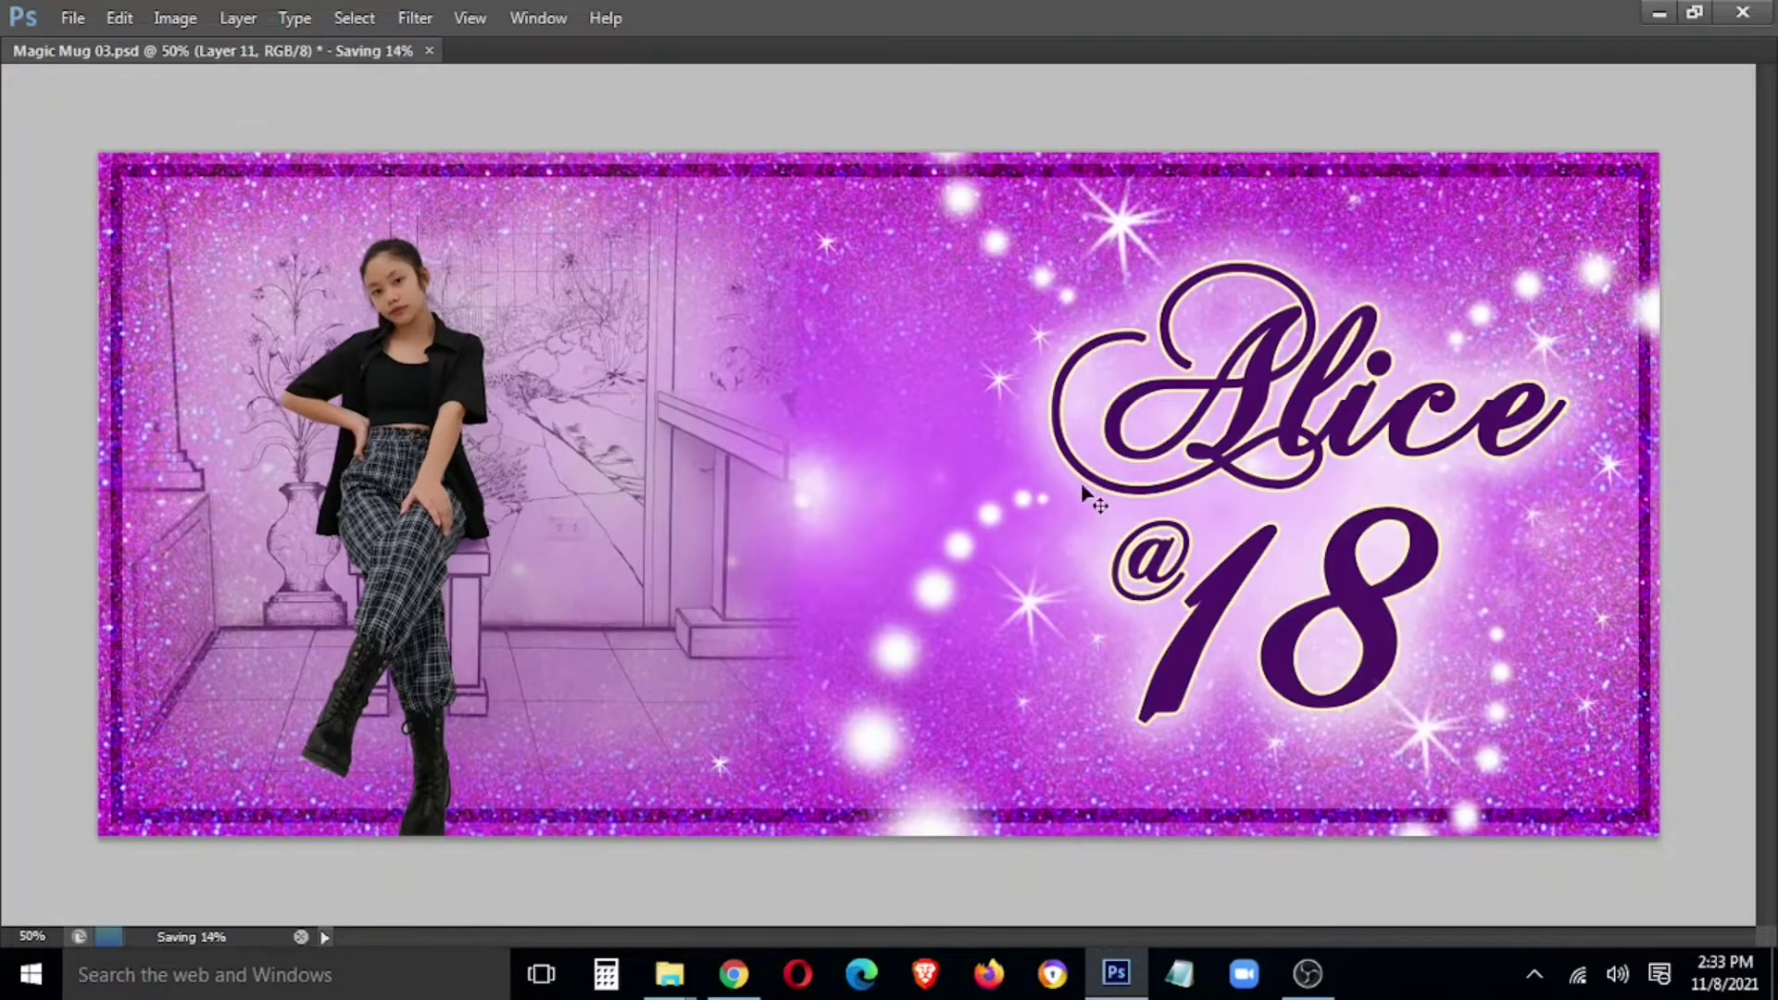
{"action": "key", "text": "Tab"}
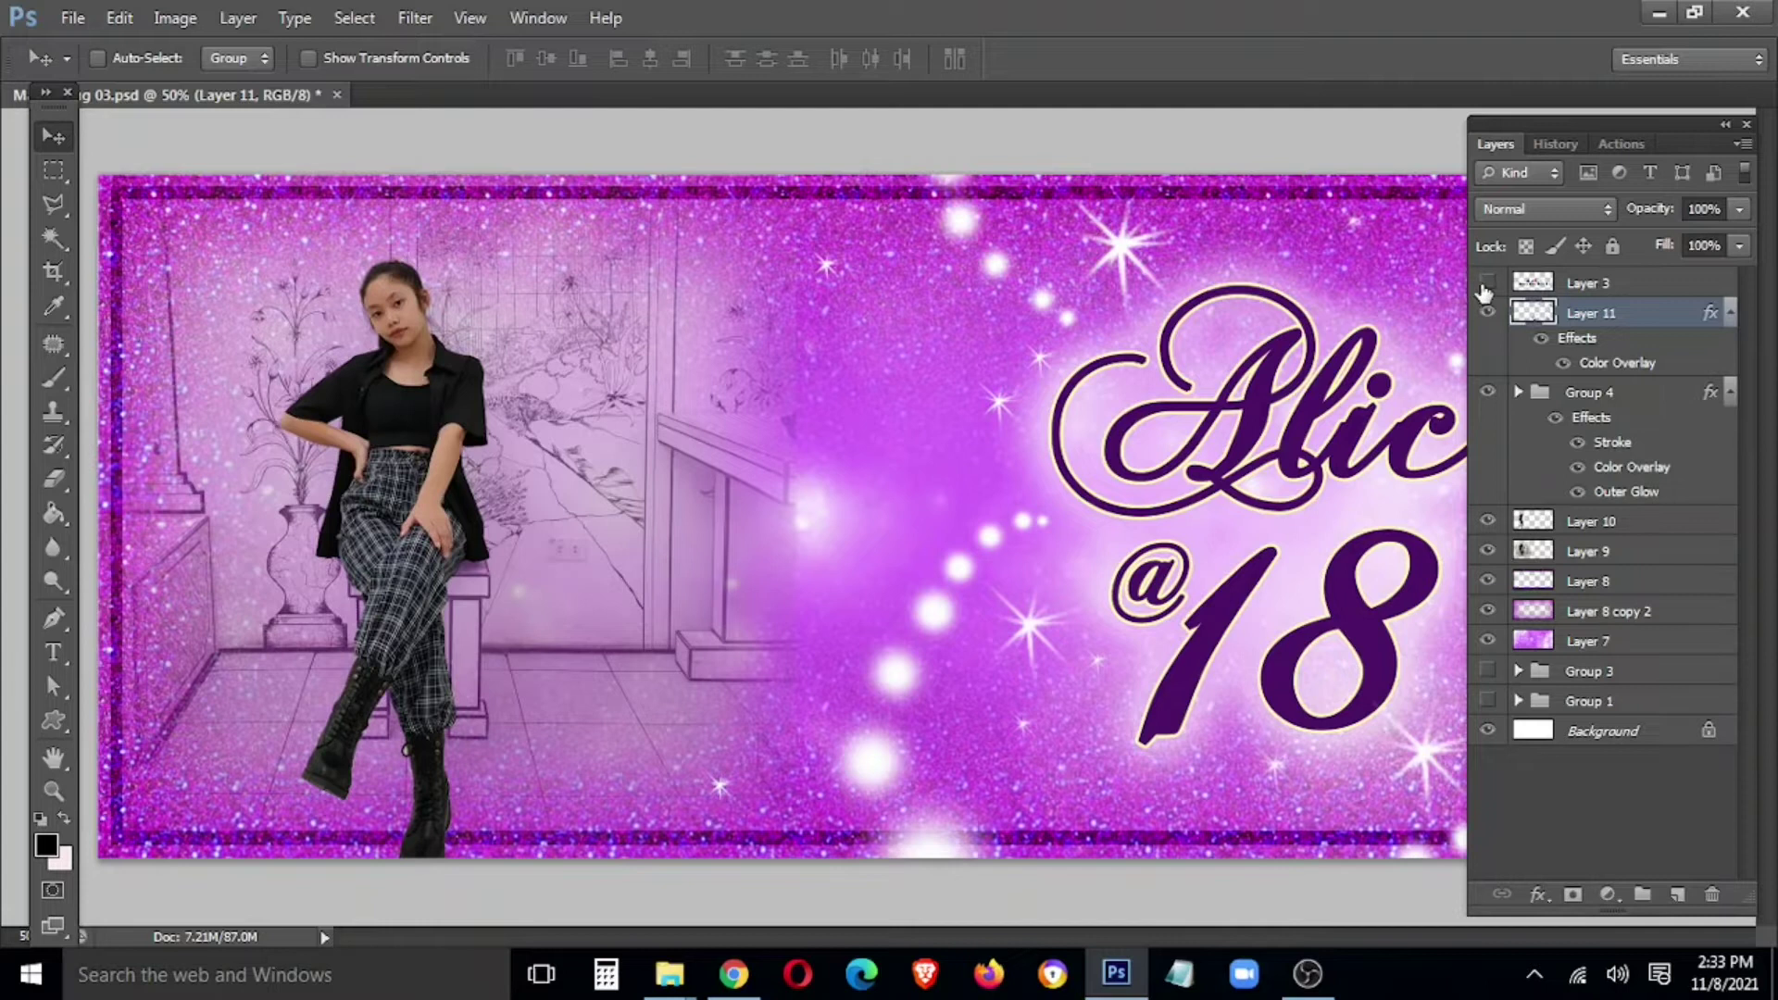